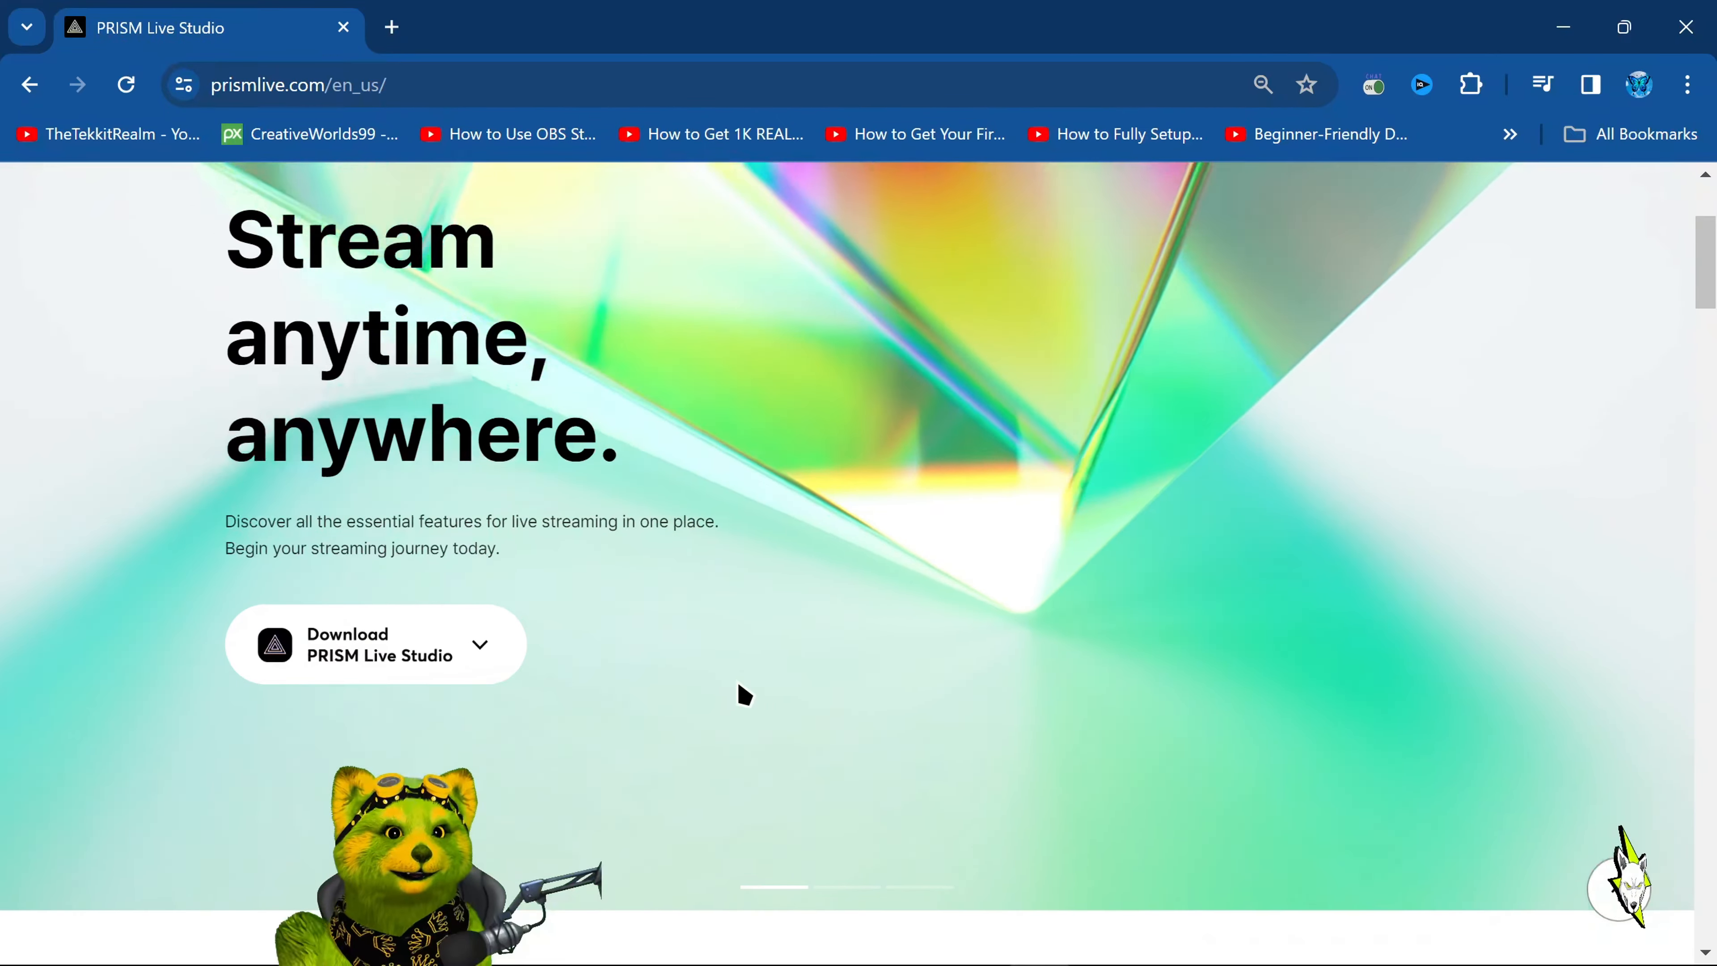
Examine the PRISM Live Studio home page, including its download options and overview of streaming features
{"action": "left_click", "coordinate": [484, 651]}
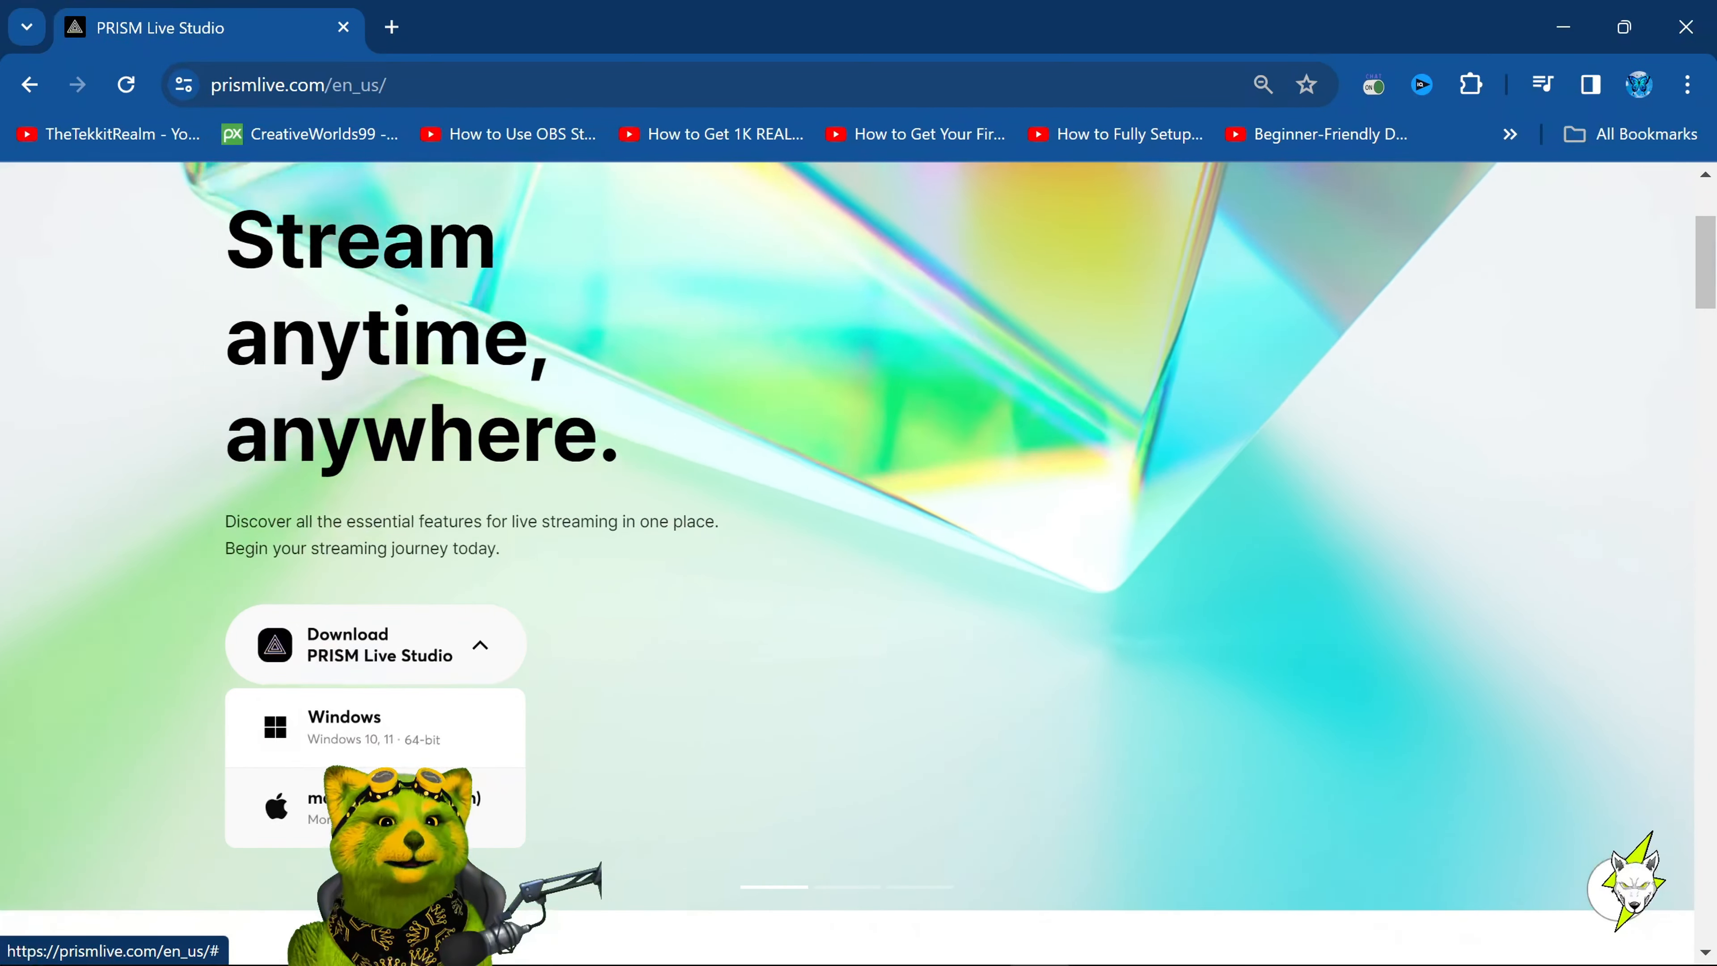
{"action": "left_click", "coordinate": [1269, 692]}
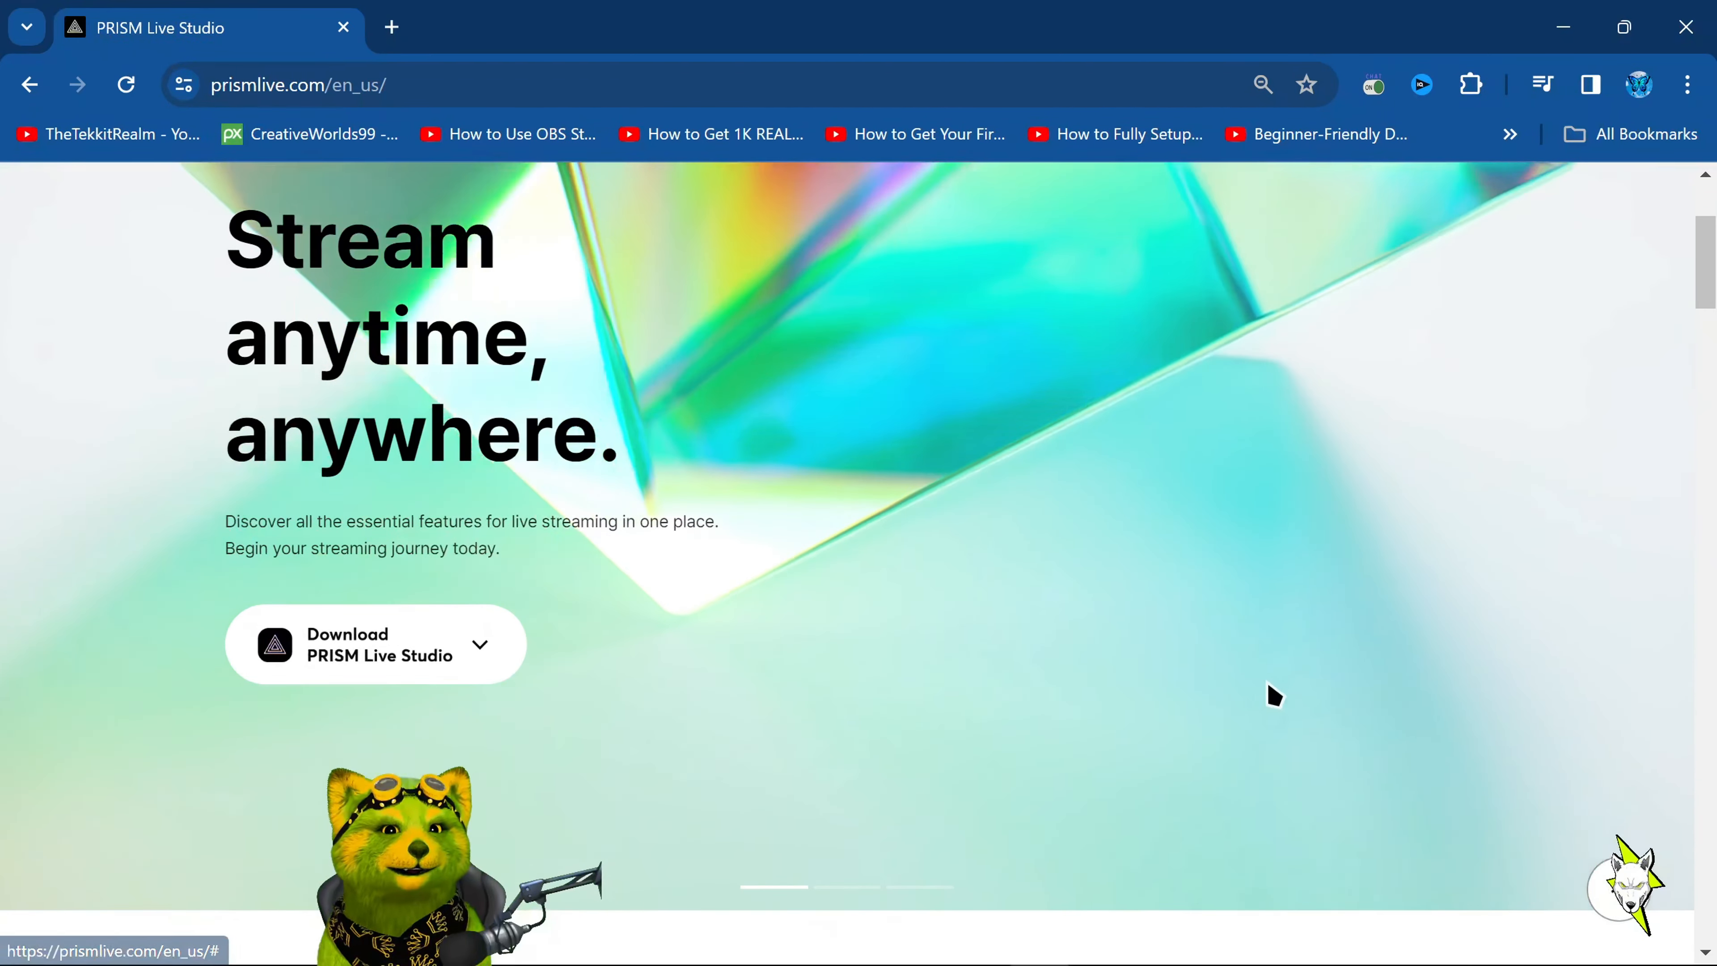
{"action": "scroll", "coordinate": [1269, 690], "scroll_direction": "down", "scroll_amount": 4}
{"action": "scroll", "coordinate": [1268, 685], "scroll_direction": "down", "scroll_amount": 4}
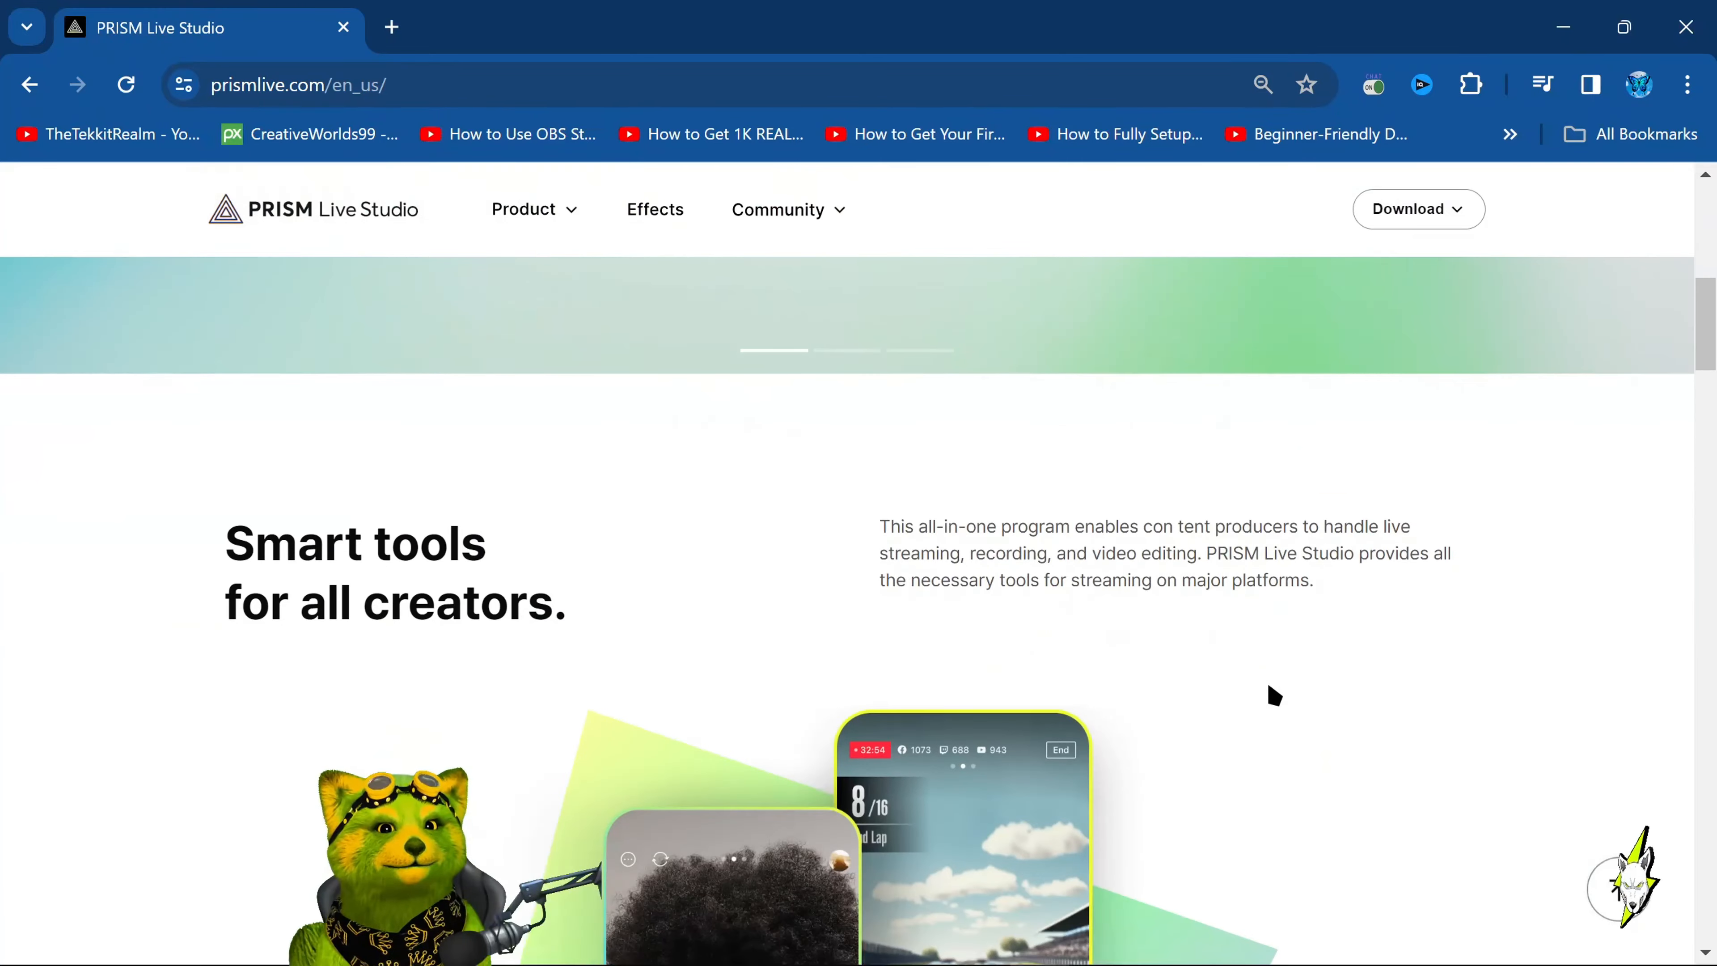
{"action": "scroll", "coordinate": [1269, 684], "scroll_direction": "down", "scroll_amount": 5}
{"action": "scroll", "coordinate": [1268, 681], "scroll_direction": "down", "scroll_amount": 4}
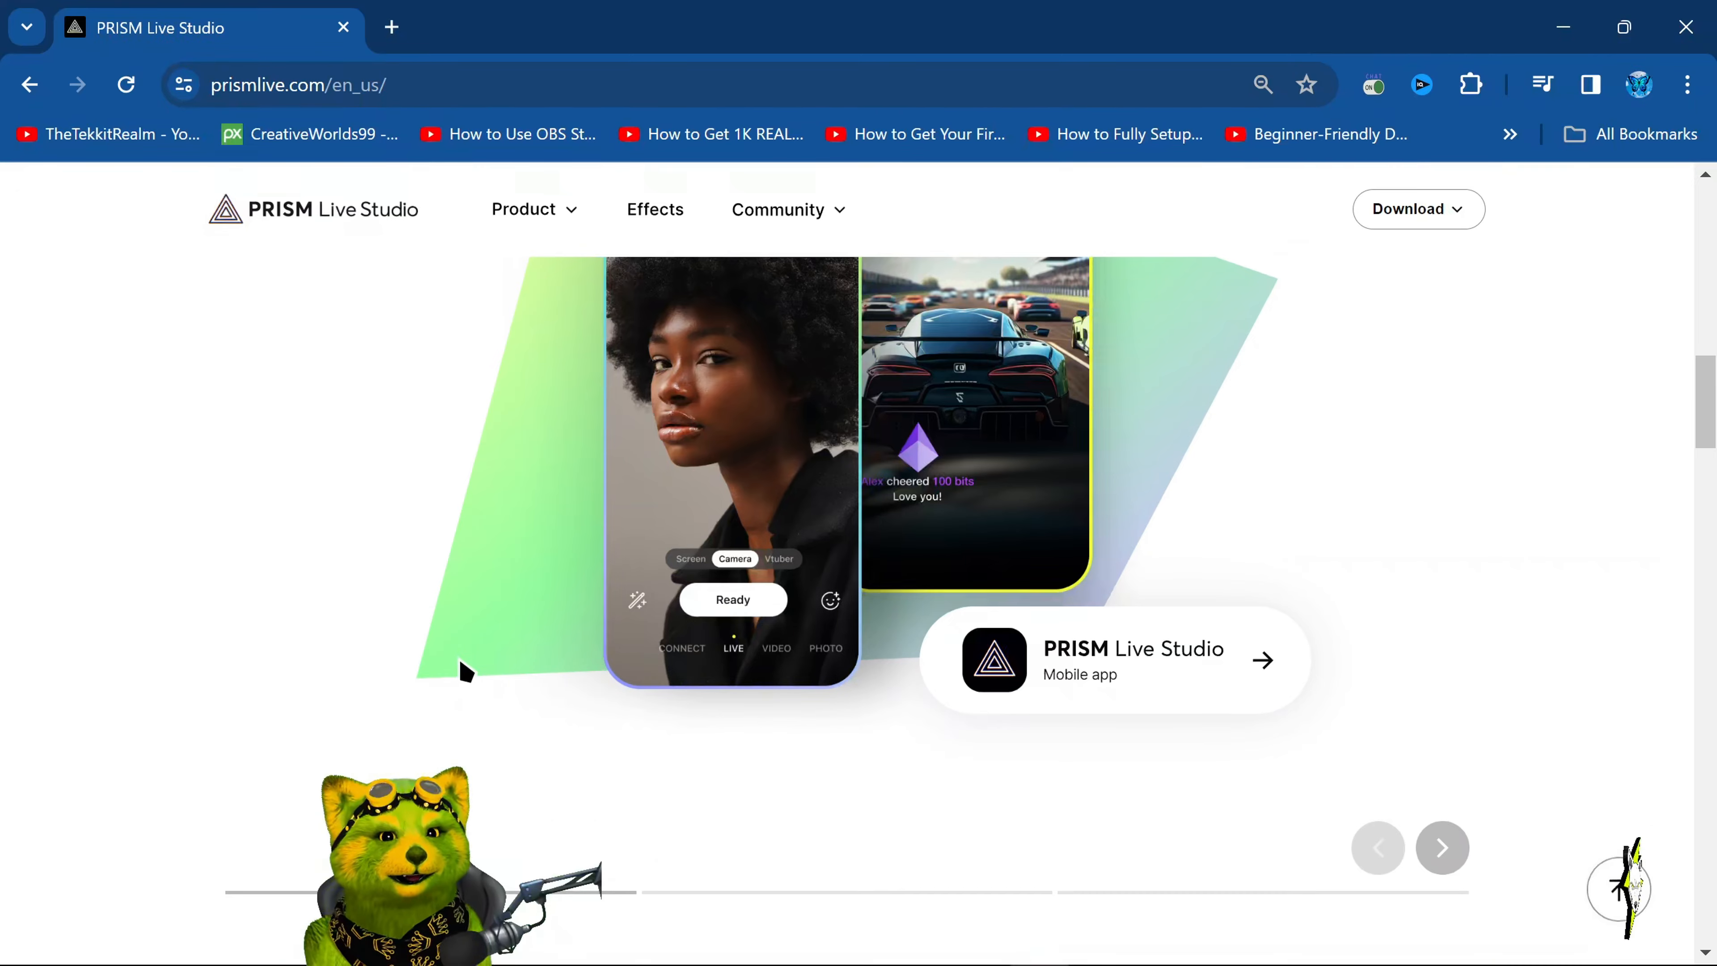
{"action": "scroll", "coordinate": [465, 669], "scroll_direction": "down", "scroll_amount": 12}
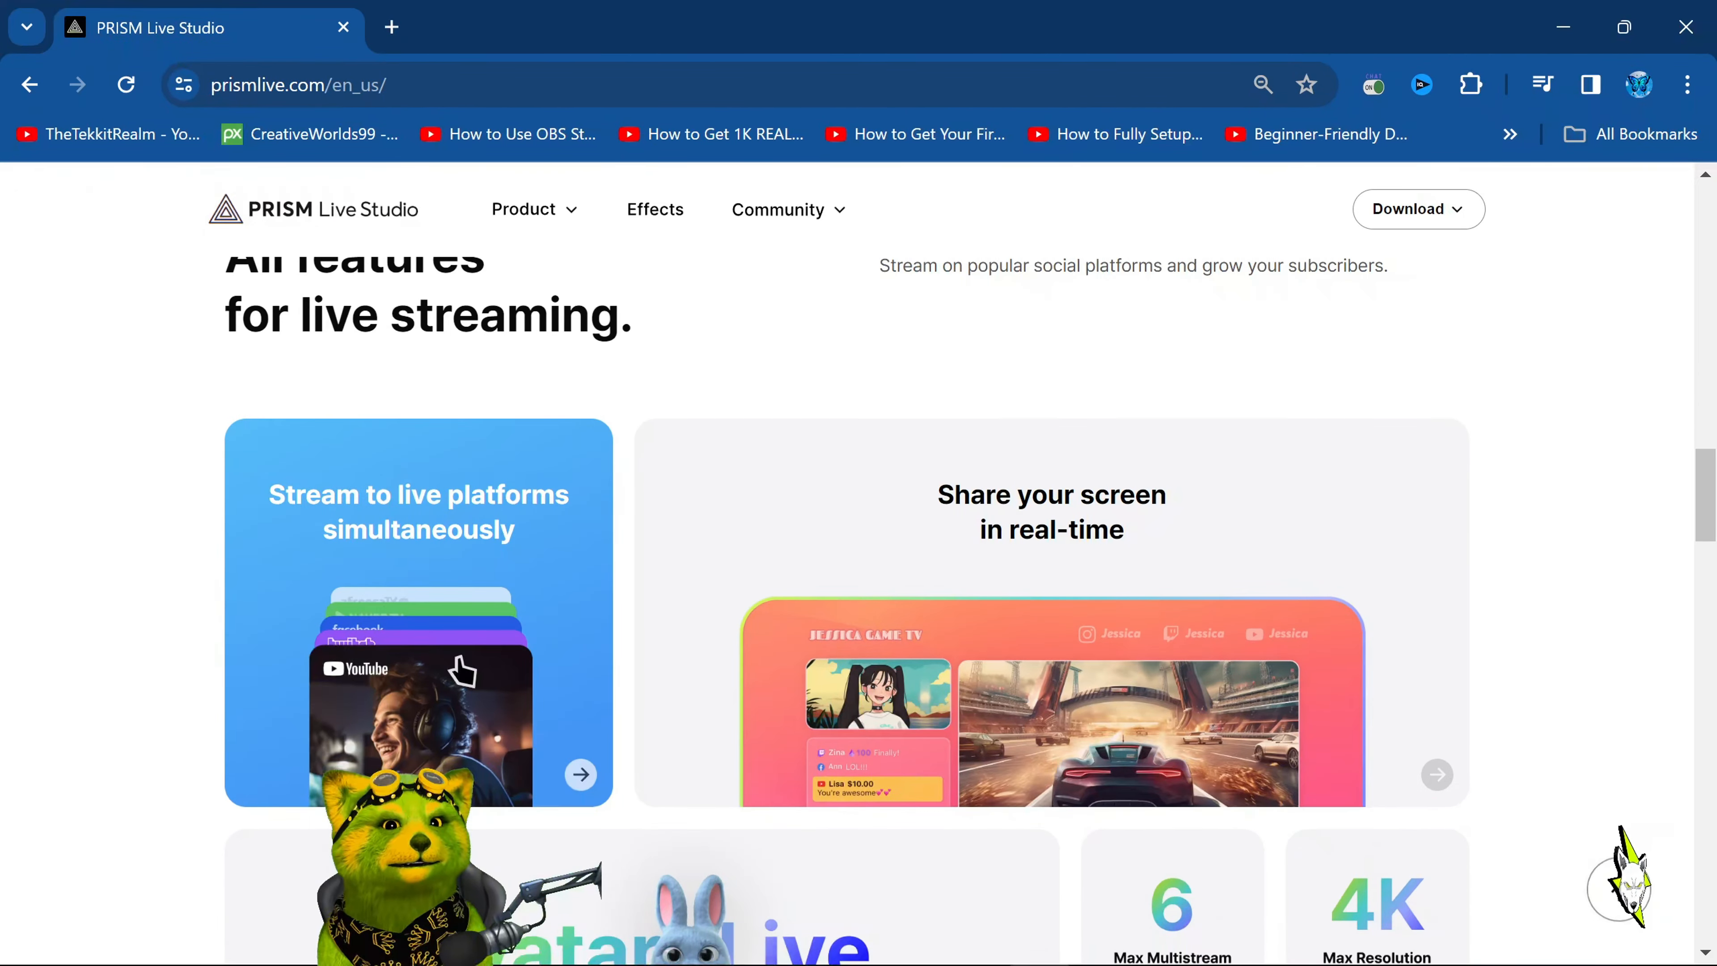
{"action": "scroll", "coordinate": [465, 669], "scroll_direction": "down", "scroll_amount": 11}
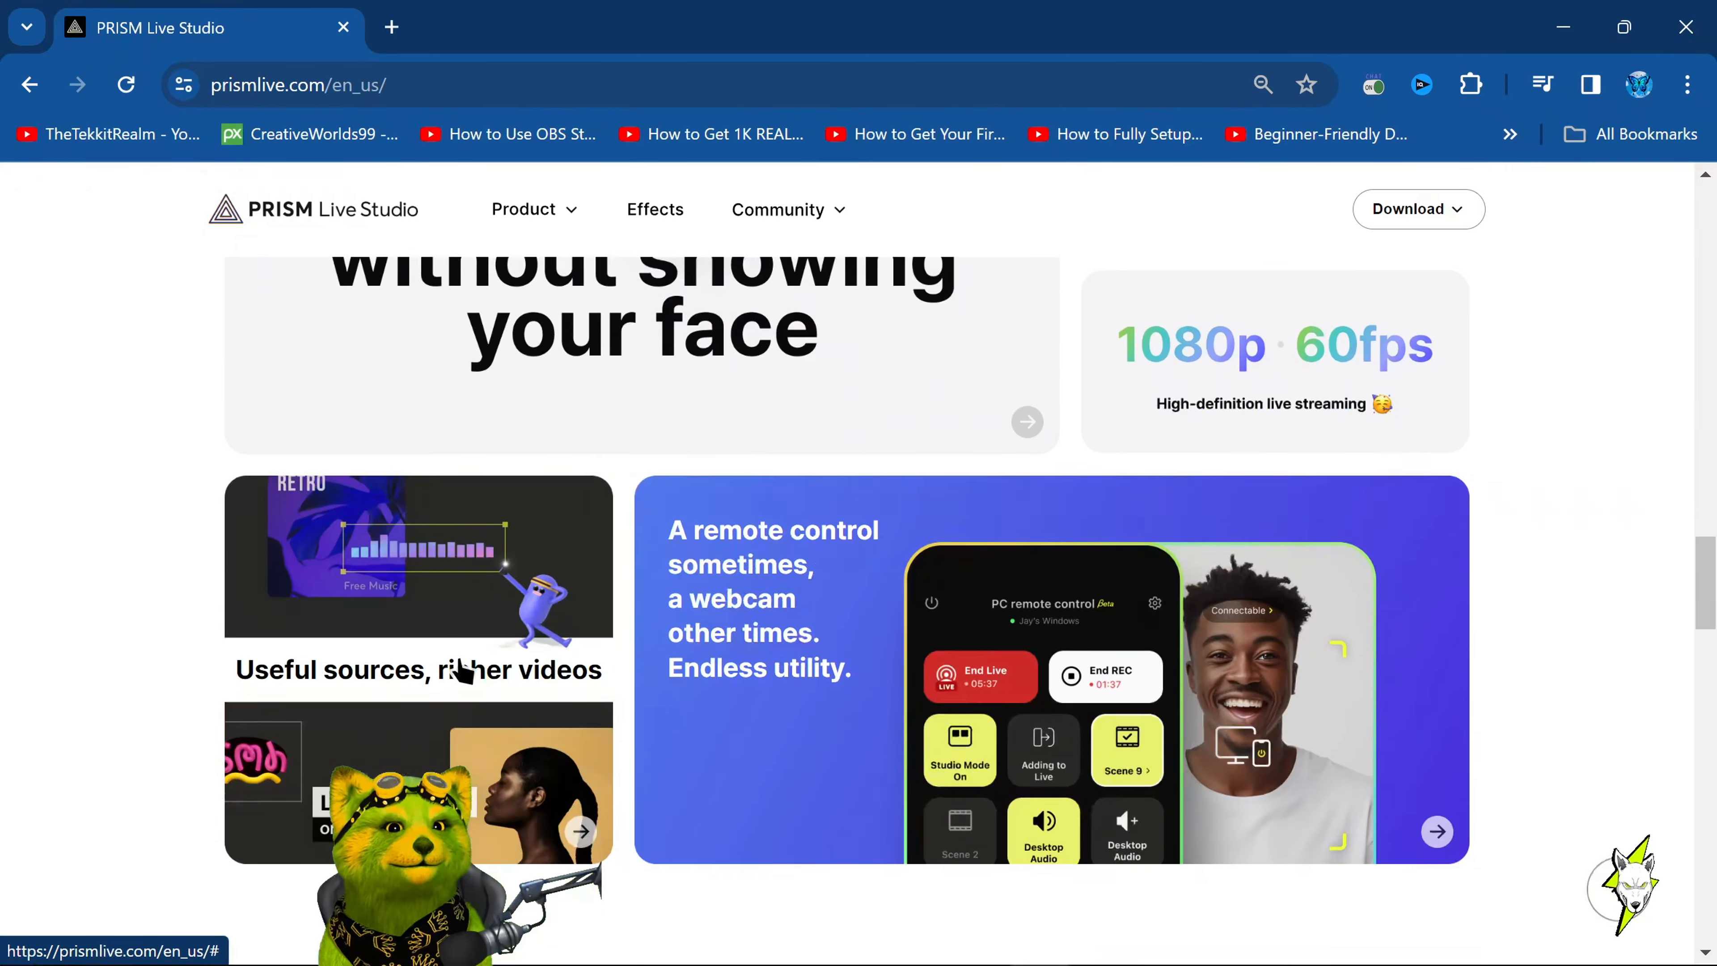
{"action": "scroll", "coordinate": [463, 669], "scroll_direction": "down", "scroll_amount": 3}
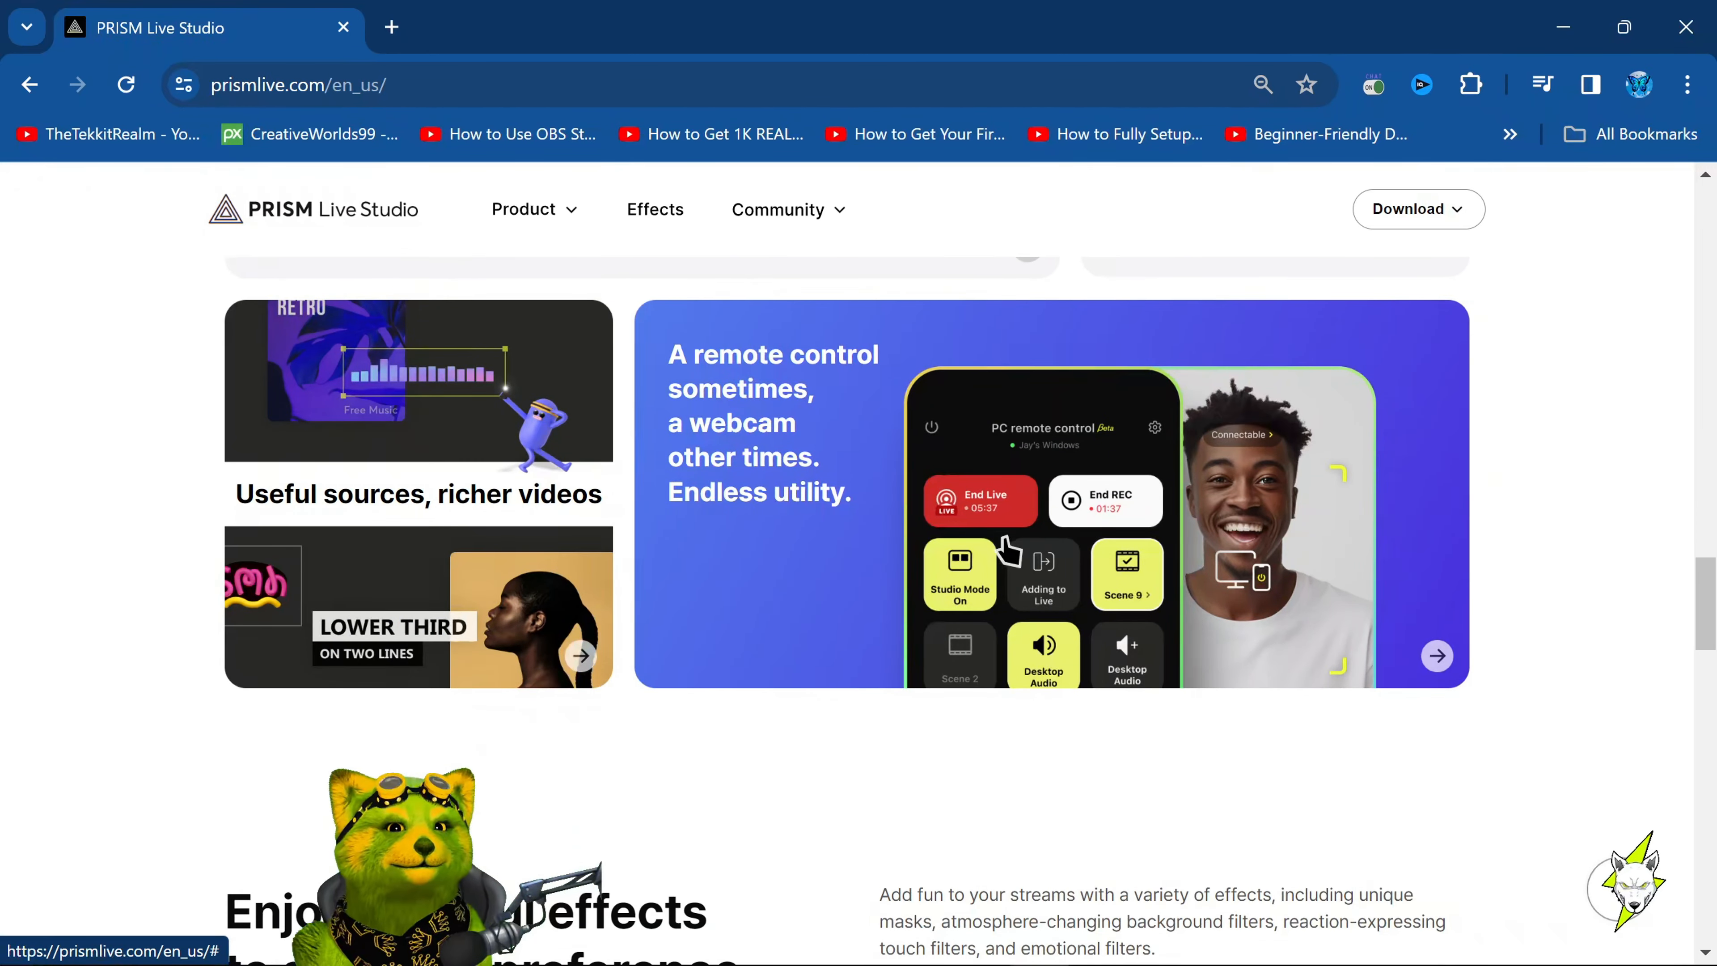
{"action": "scroll", "coordinate": [751, 668], "scroll_direction": "down", "scroll_amount": 14}
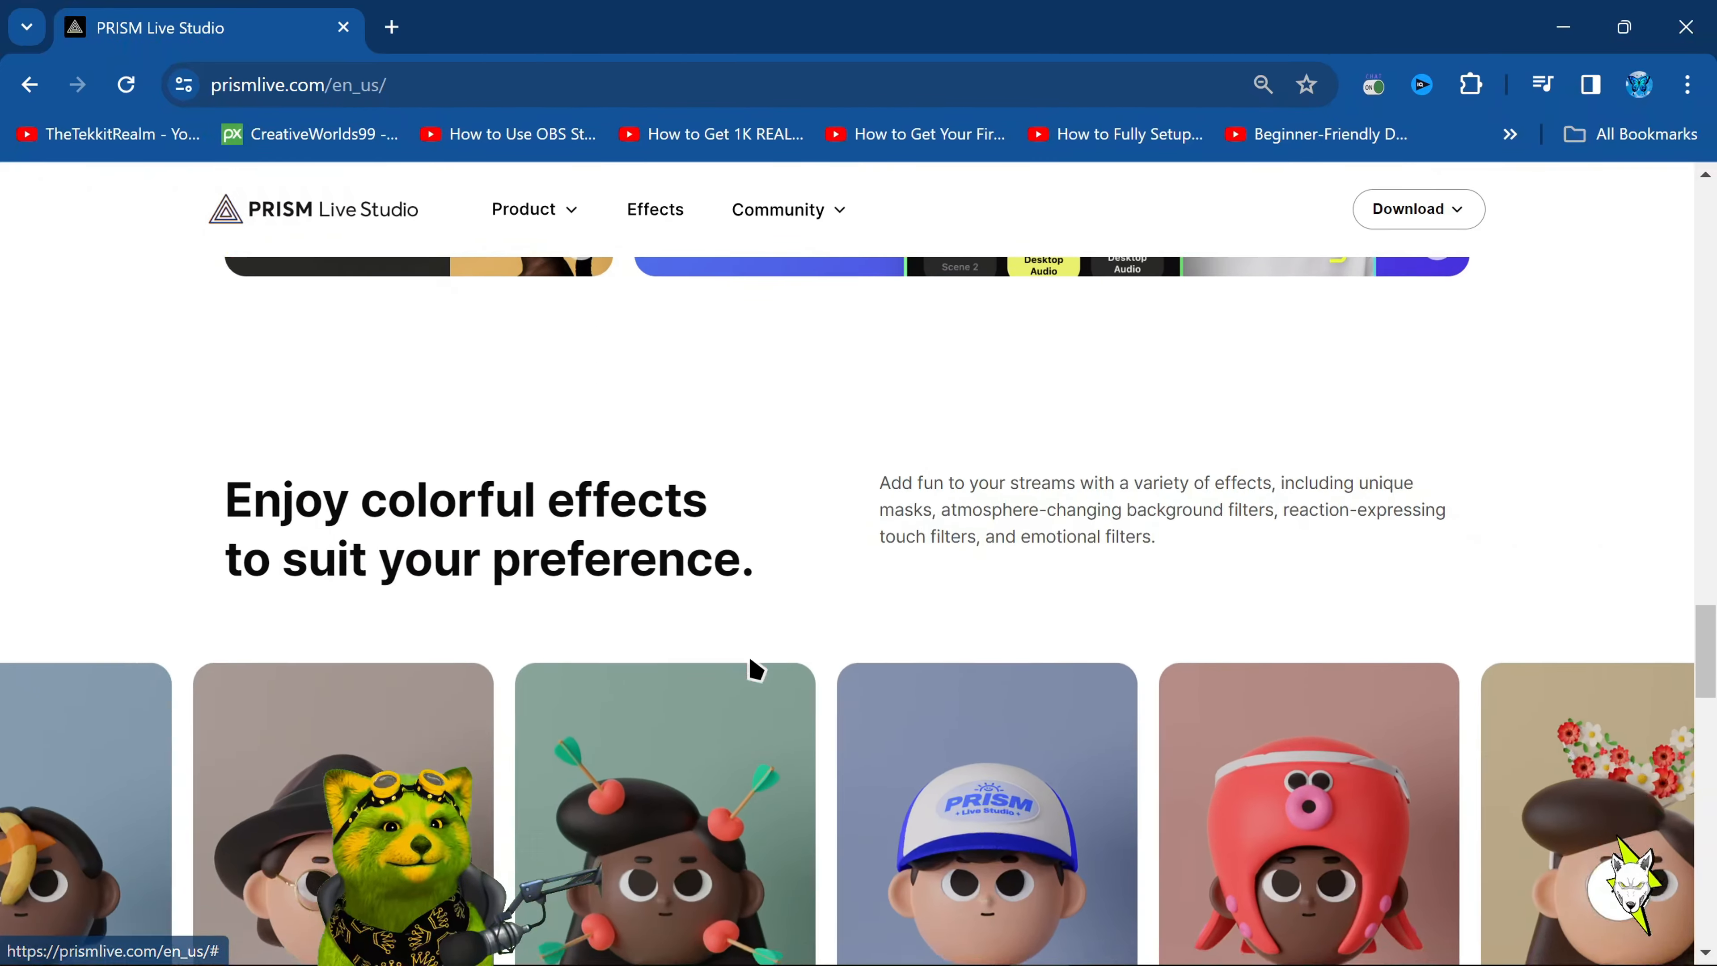
{"action": "scroll", "coordinate": [756, 669], "scroll_direction": "down", "scroll_amount": 19}
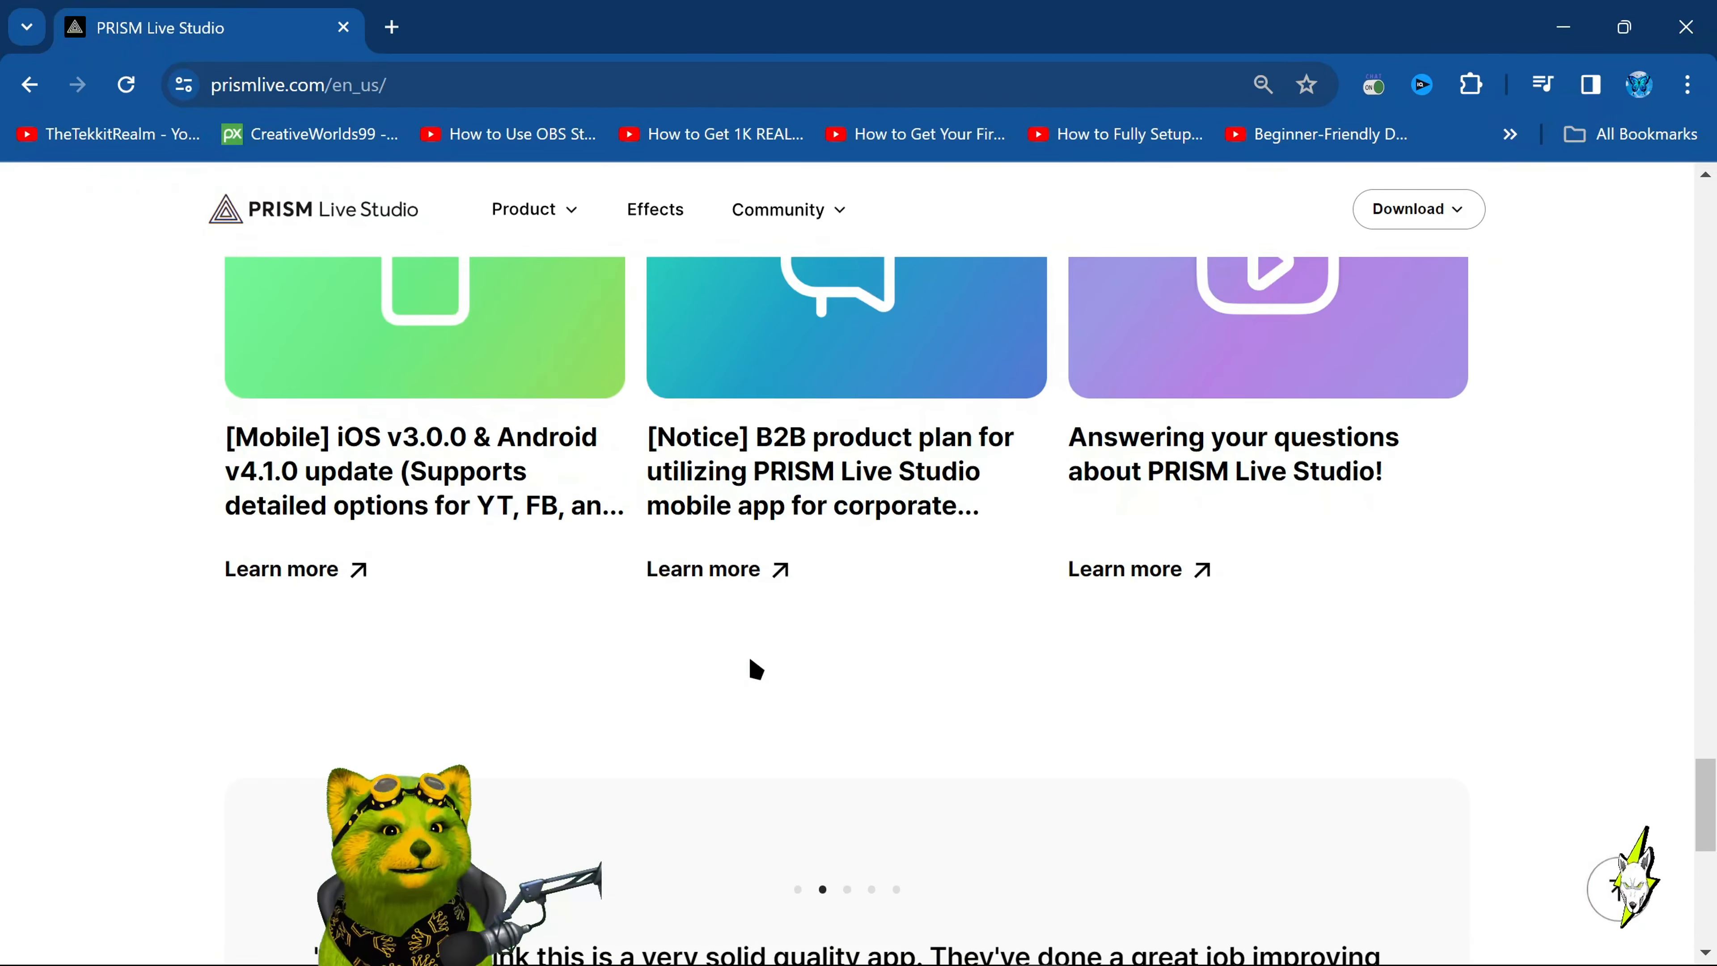
{"action": "scroll", "coordinate": [756, 669], "scroll_direction": "up", "scroll_amount": 9}
{"action": "scroll", "coordinate": [755, 670], "scroll_direction": "up", "scroll_amount": 20}
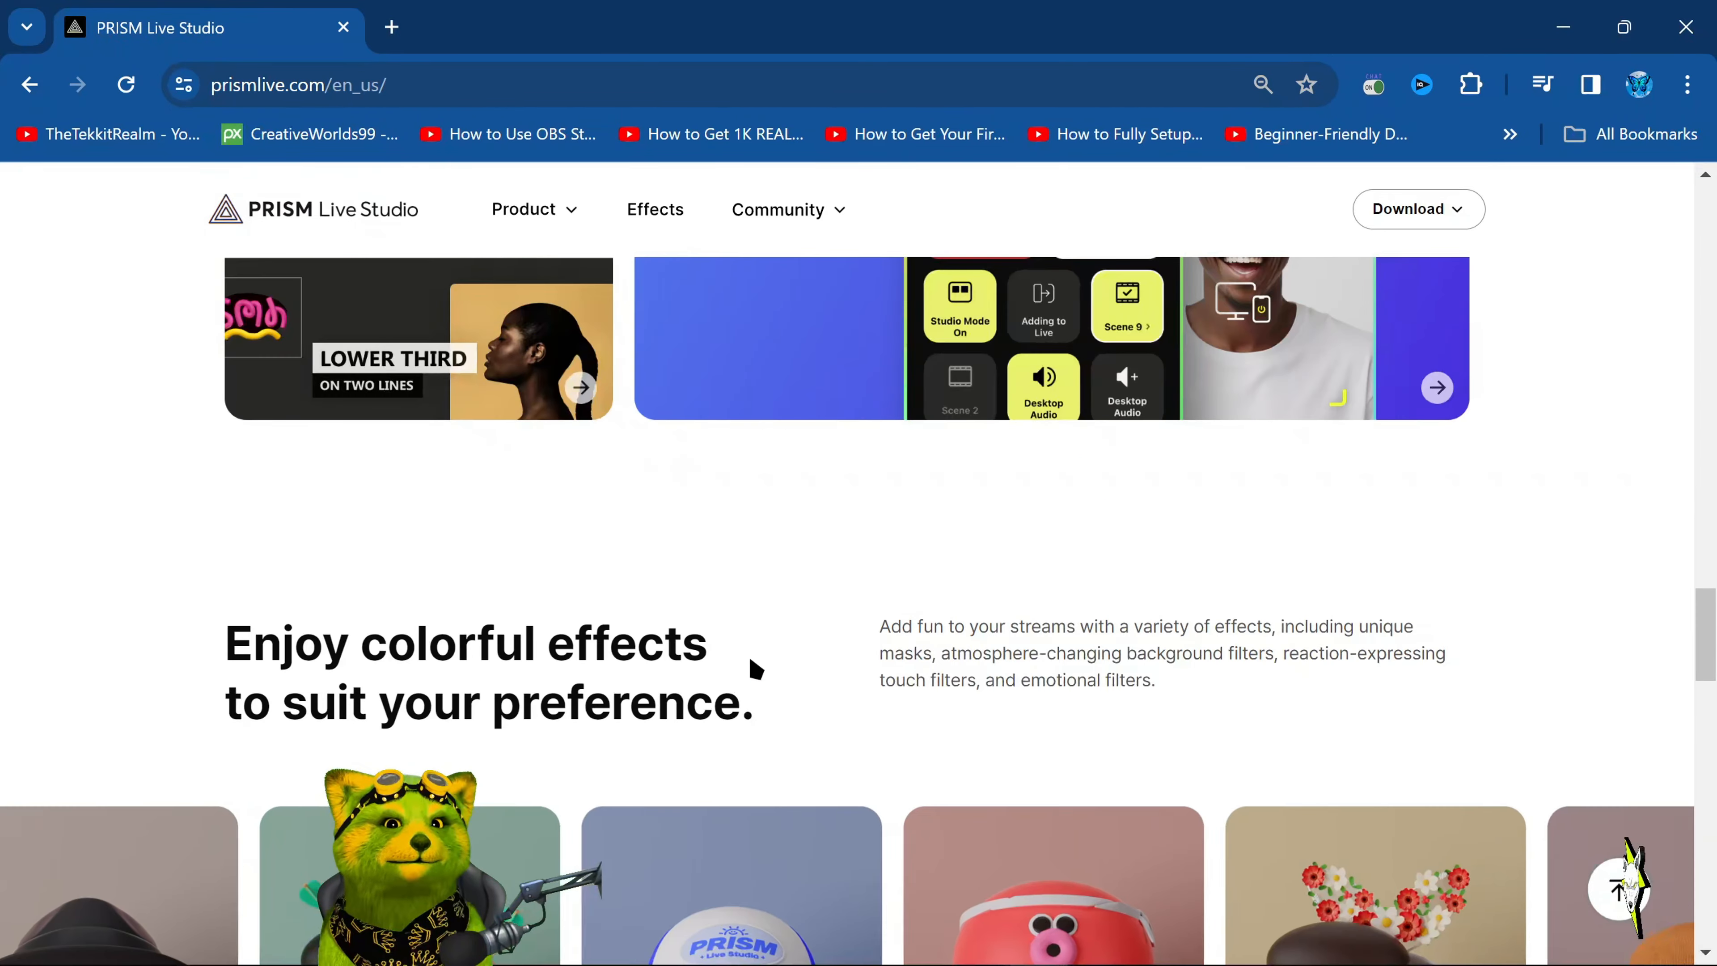
{"action": "scroll", "coordinate": [755, 670], "scroll_direction": "up", "scroll_amount": 20}
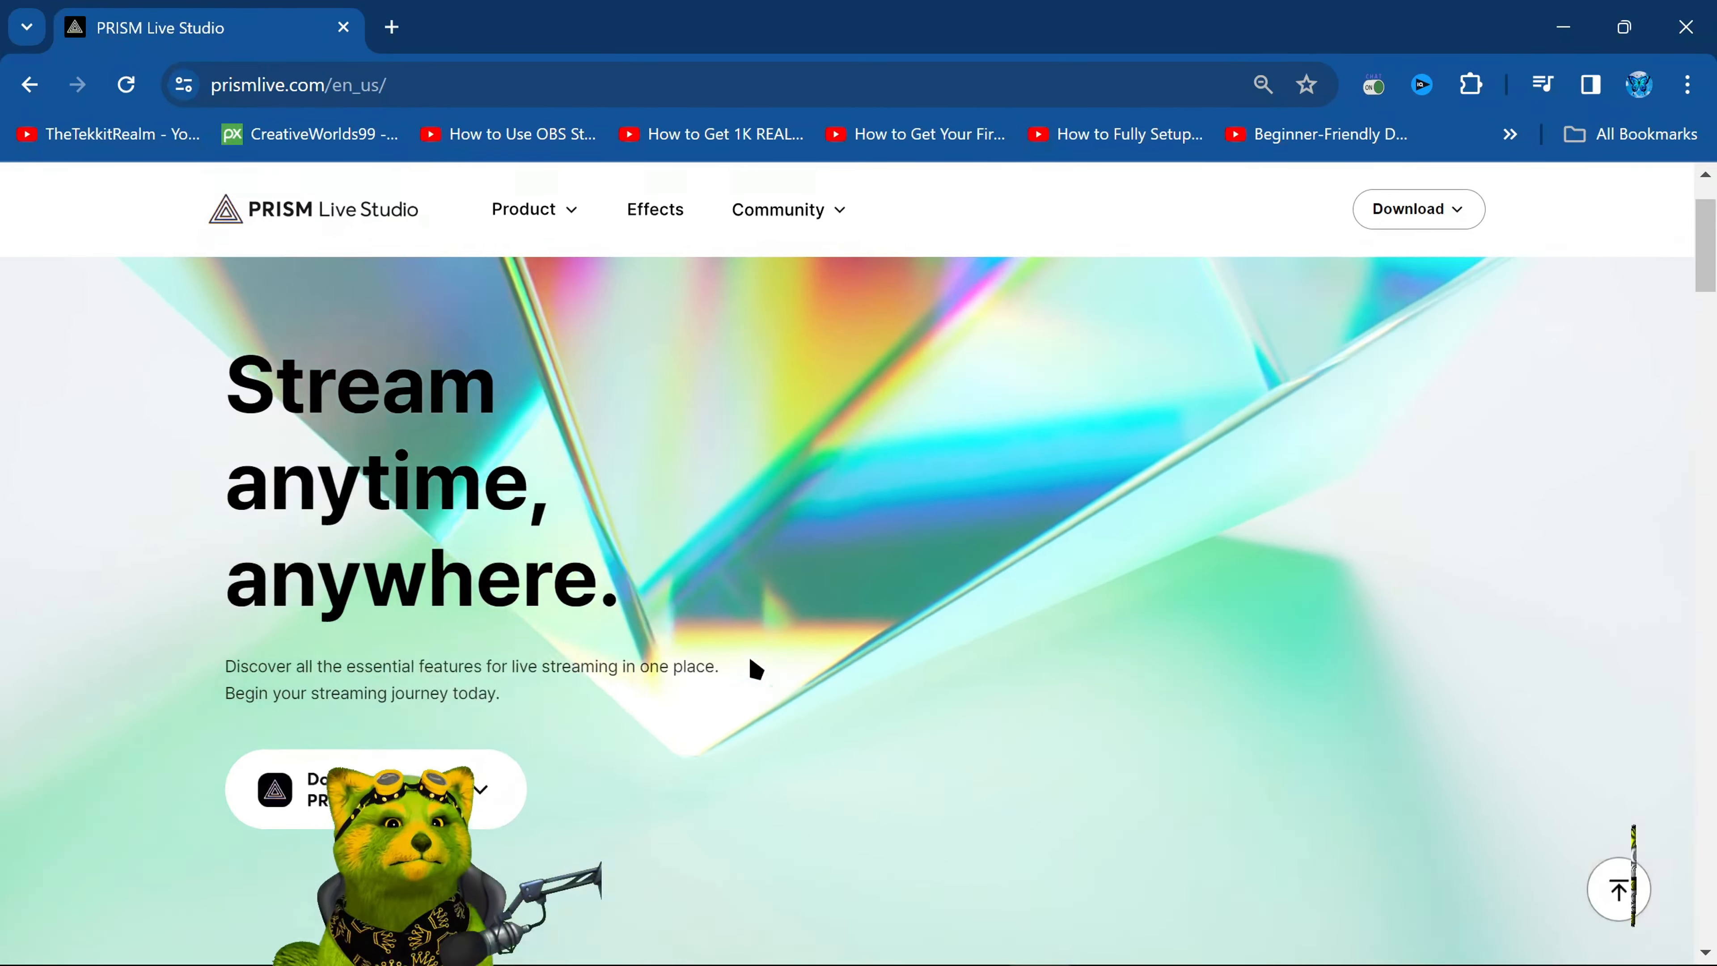
{"action": "scroll", "coordinate": [755, 670], "scroll_direction": "down", "scroll_amount": 4}
{"action": "left_click", "coordinate": [484, 528]}
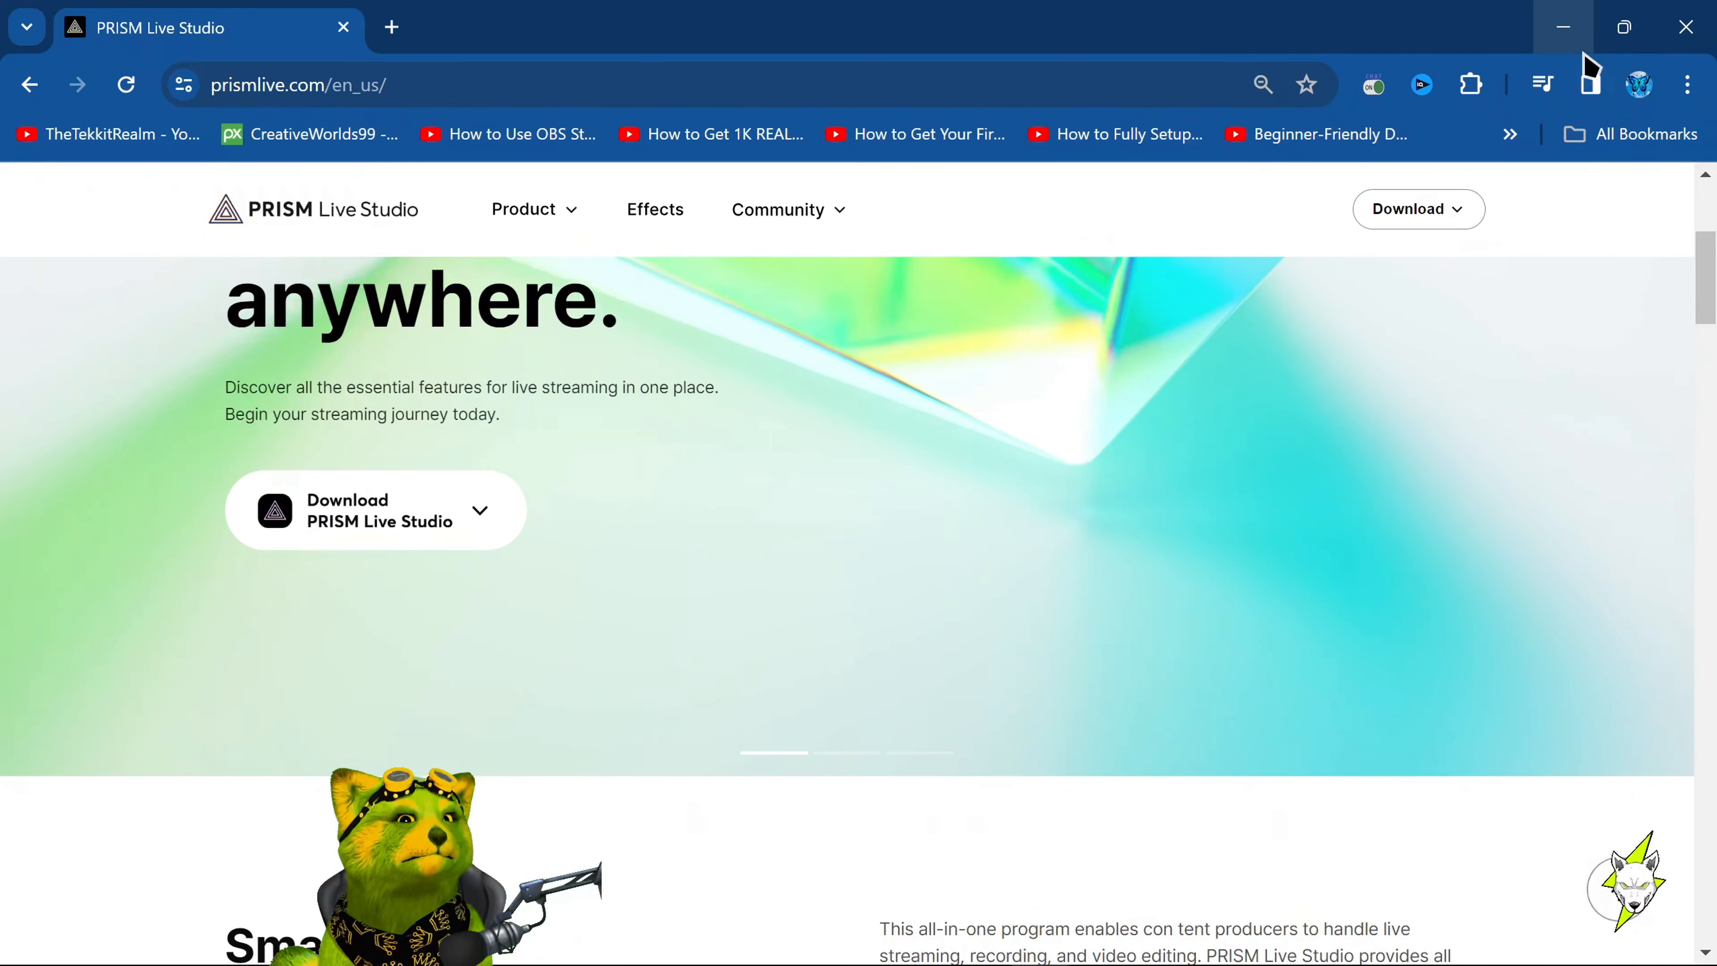
Look for the PRISM Live Studio installer in the Downloads folder using File Explorer, and close the folder window
{"action": "mouse_move", "coordinate": [647, 960]}
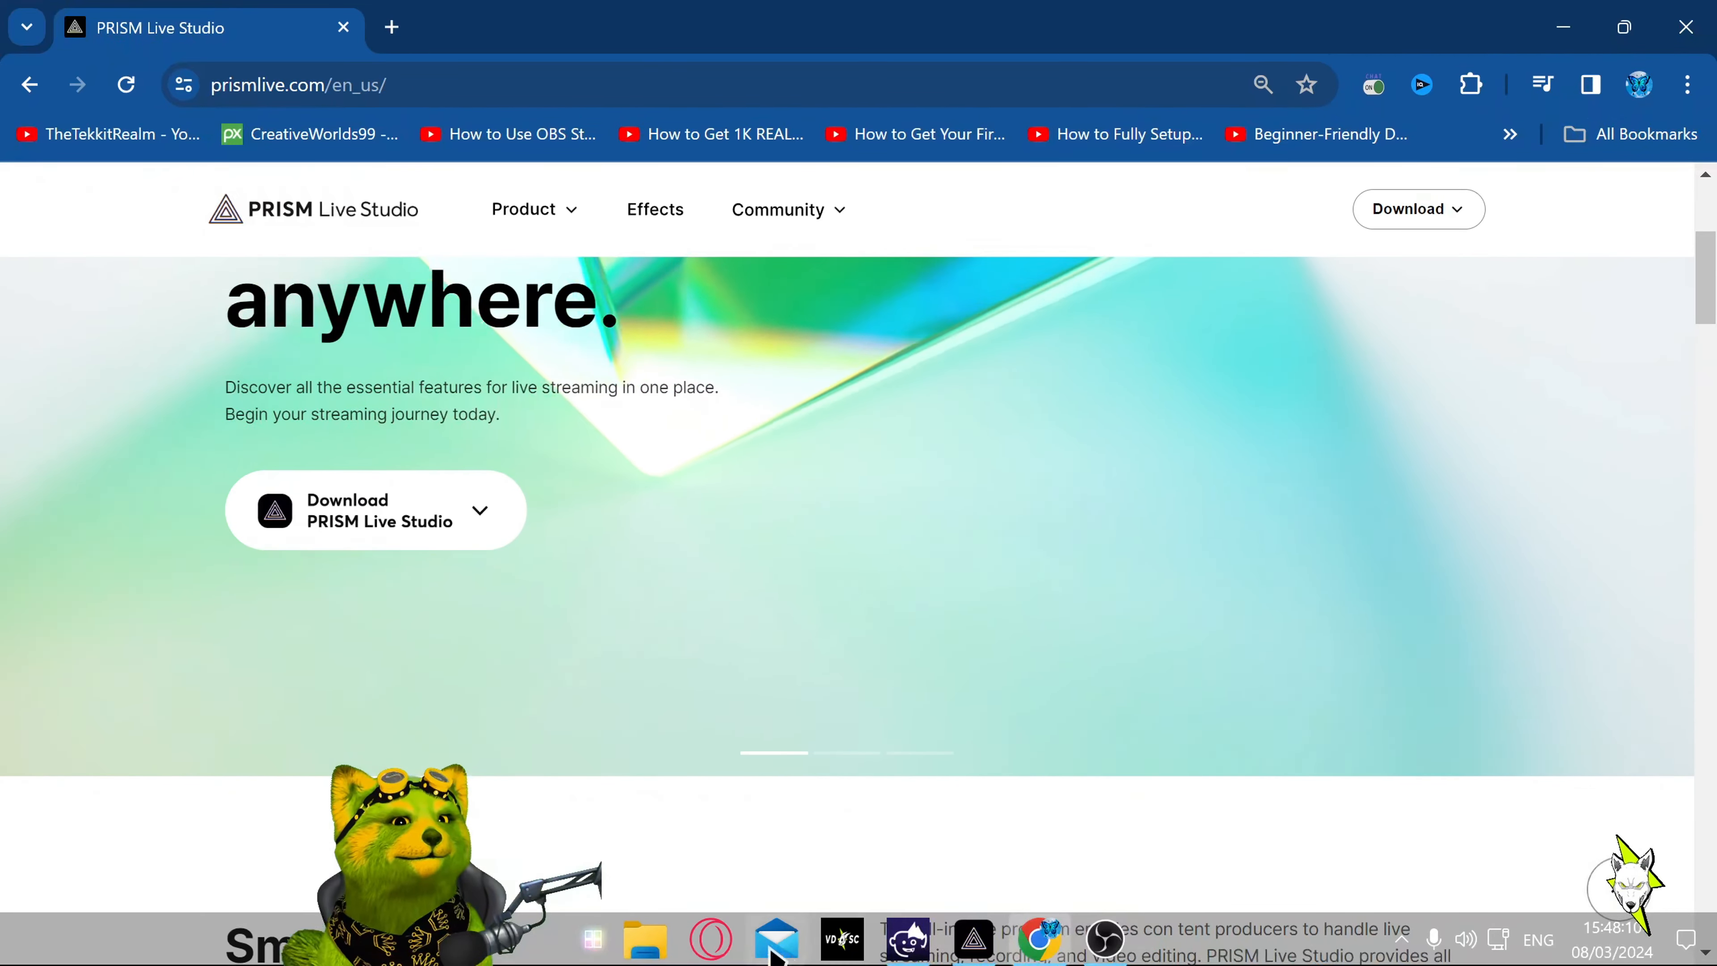
{"action": "left_click", "coordinate": [647, 957]}
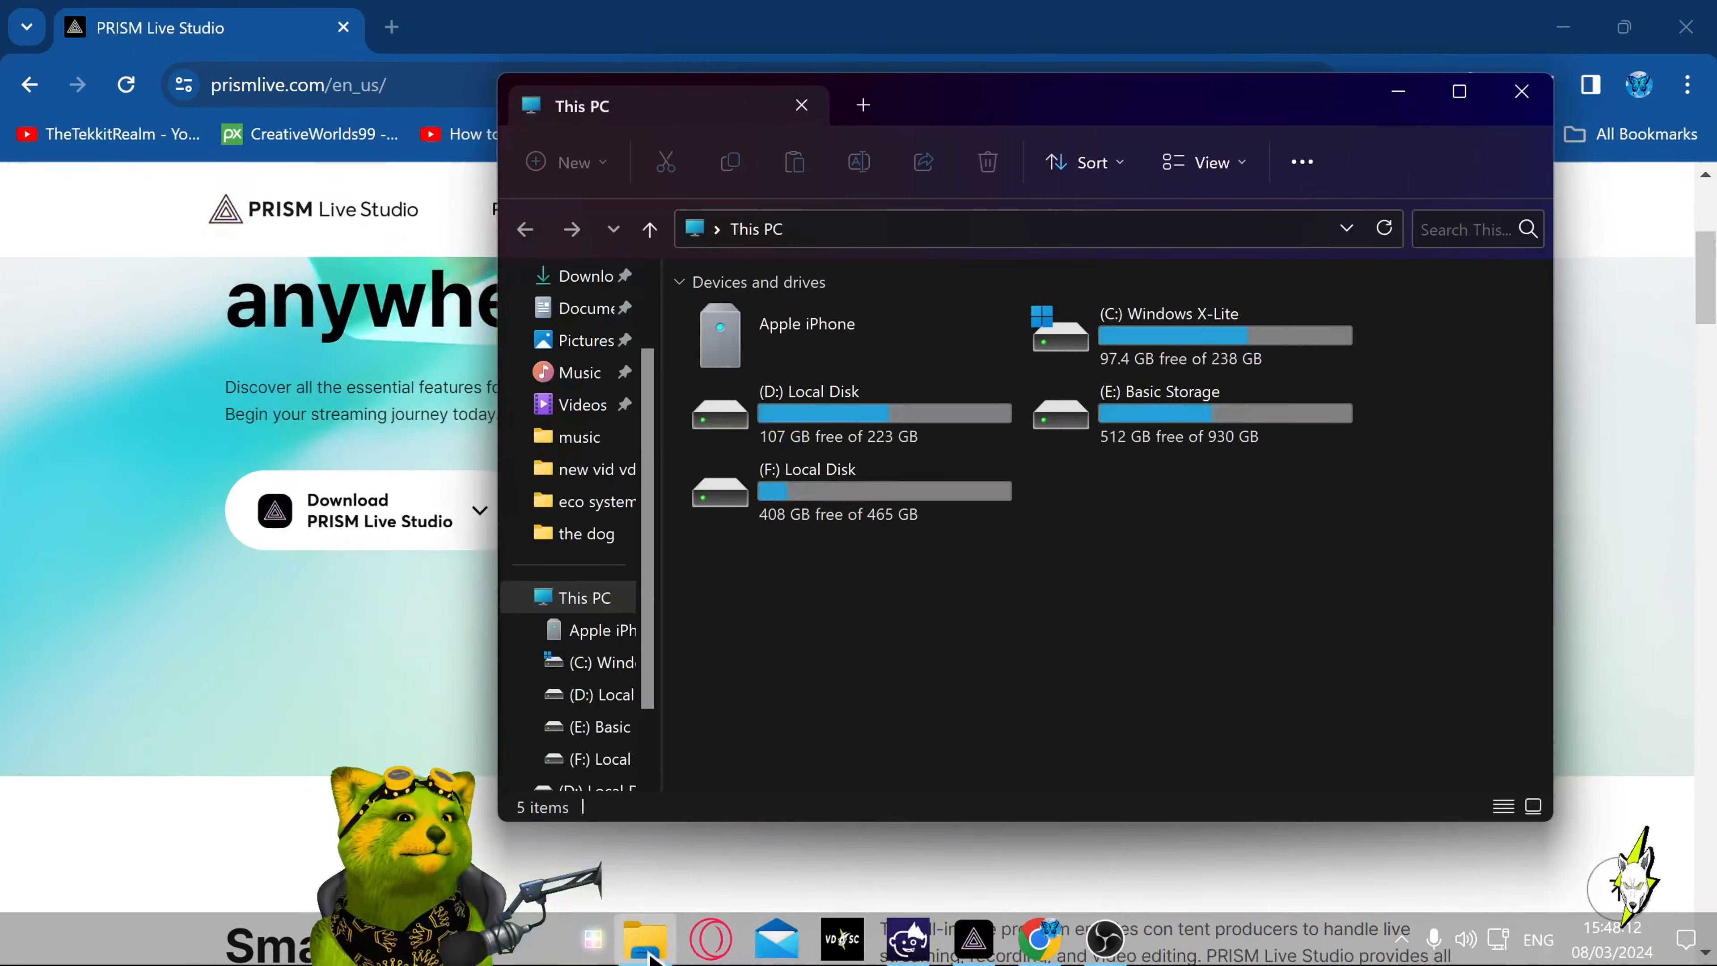
{"action": "left_click", "coordinate": [588, 277]}
{"action": "scroll", "coordinate": [862, 521], "scroll_direction": "down", "scroll_amount": 10}
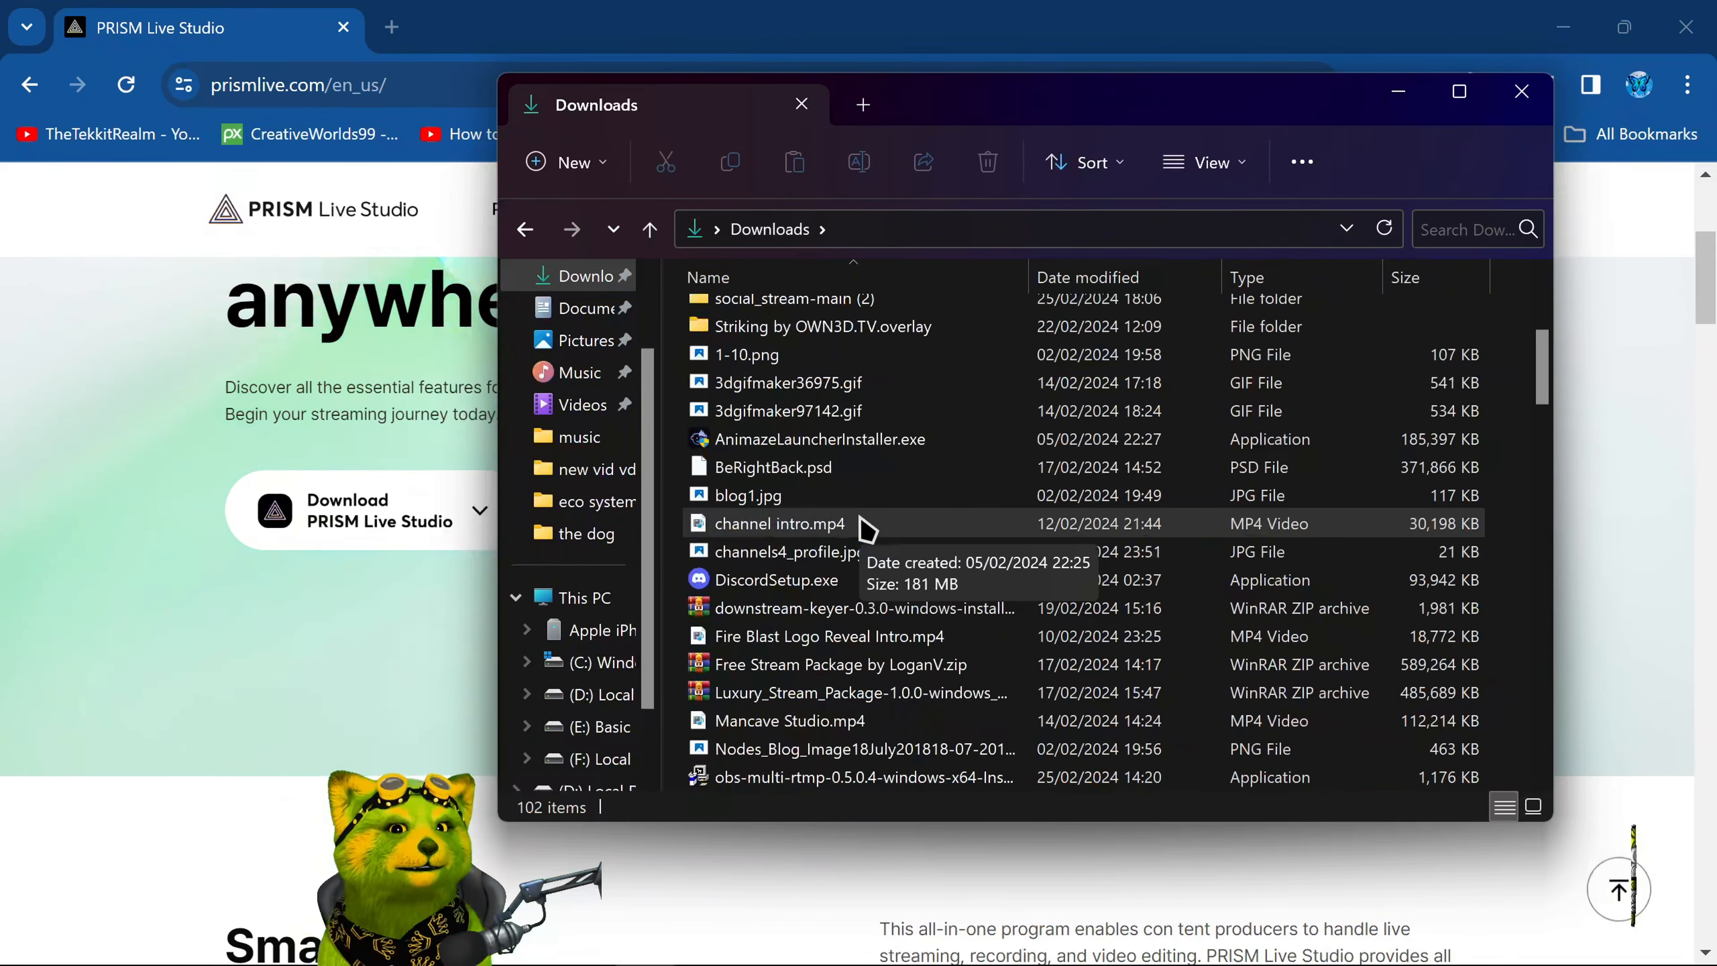
{"action": "scroll", "coordinate": [863, 528], "scroll_direction": "down", "scroll_amount": 1}
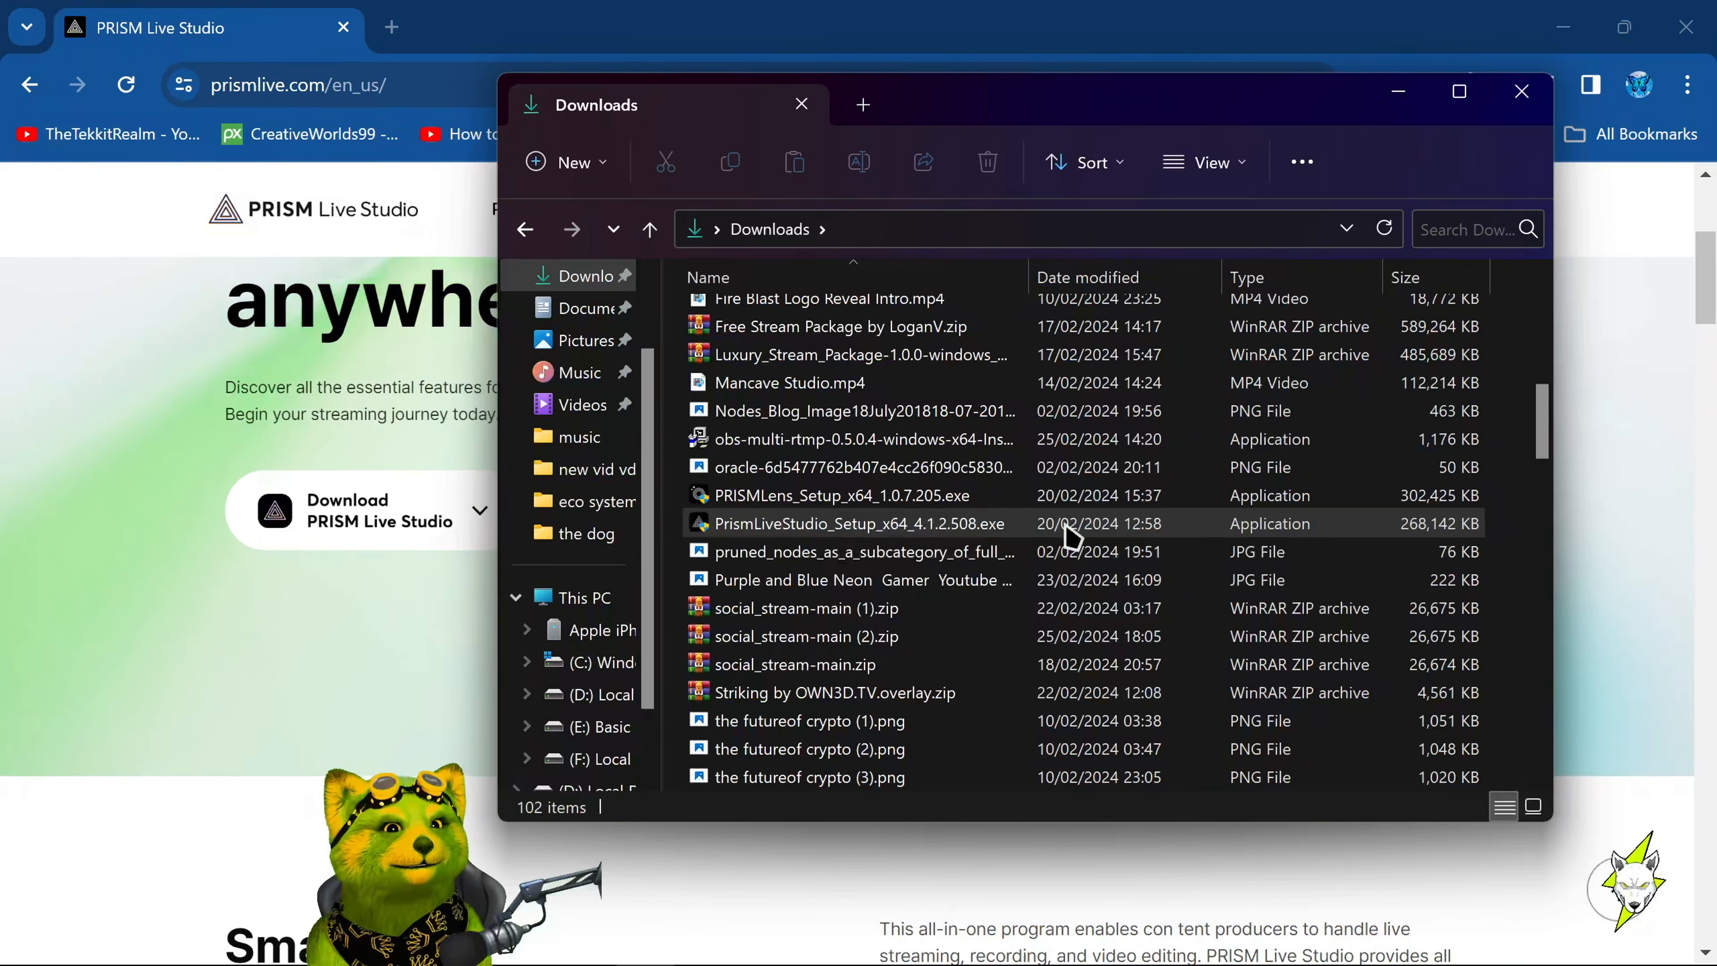
{"action": "left_click", "coordinate": [1521, 96]}
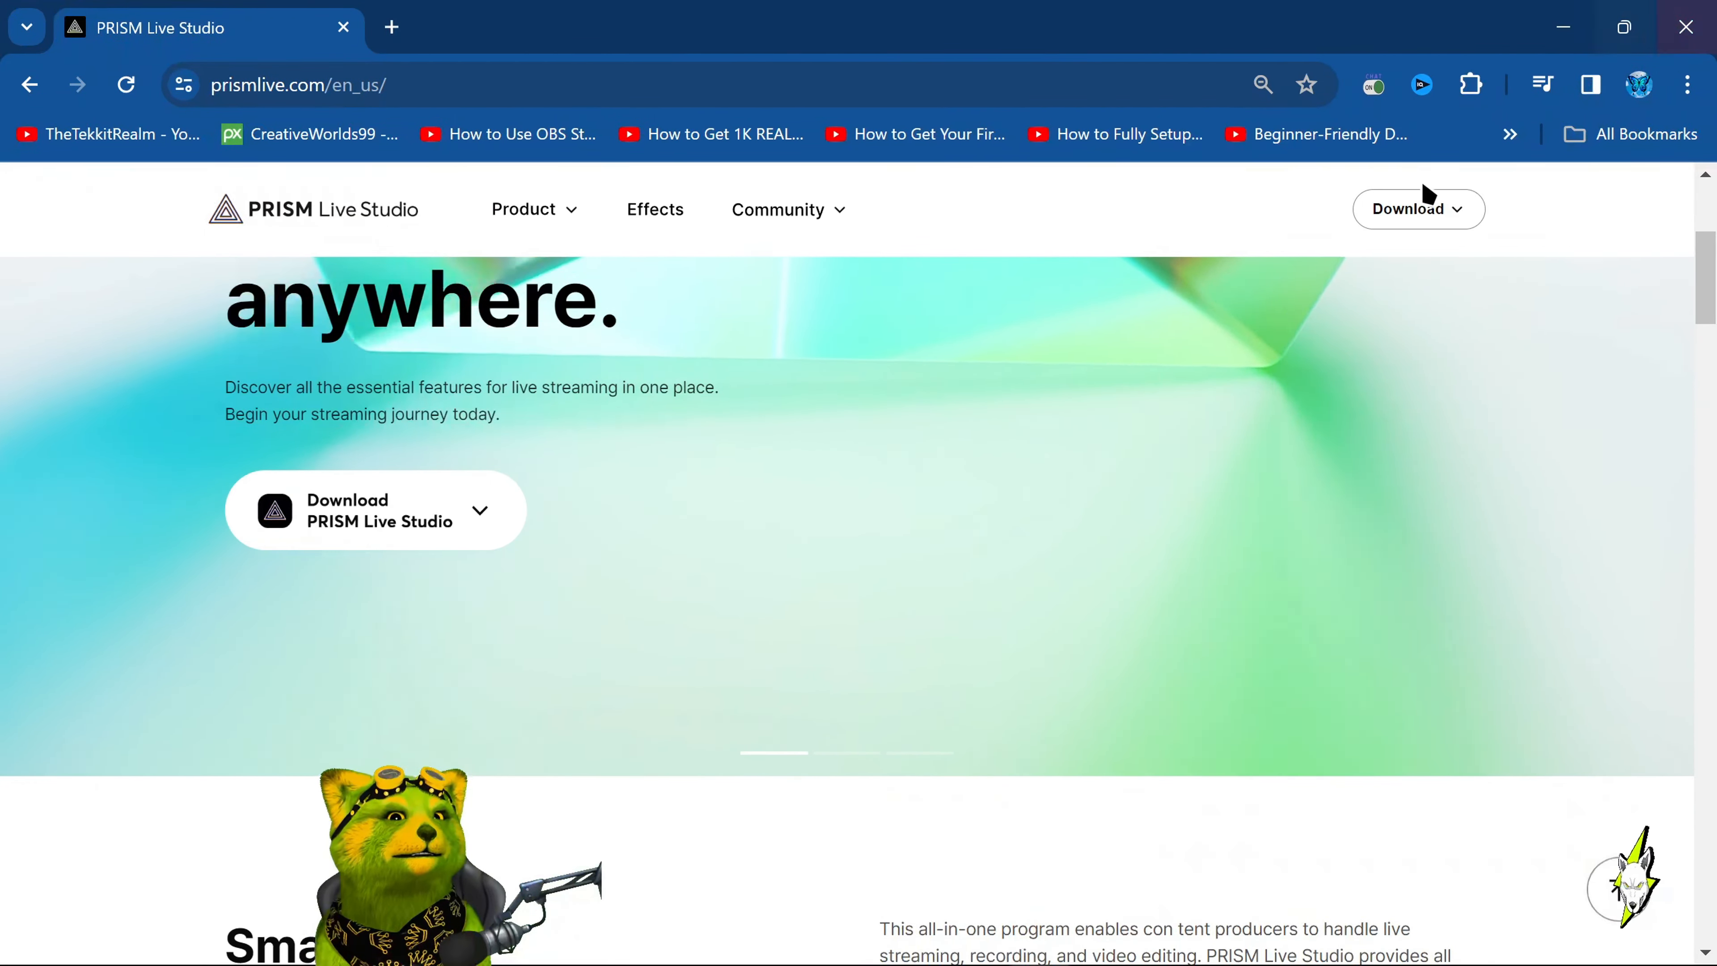
Switch to PRISM Live Studio and maximize its window
{"action": "mouse_move", "coordinate": [878, 960]}
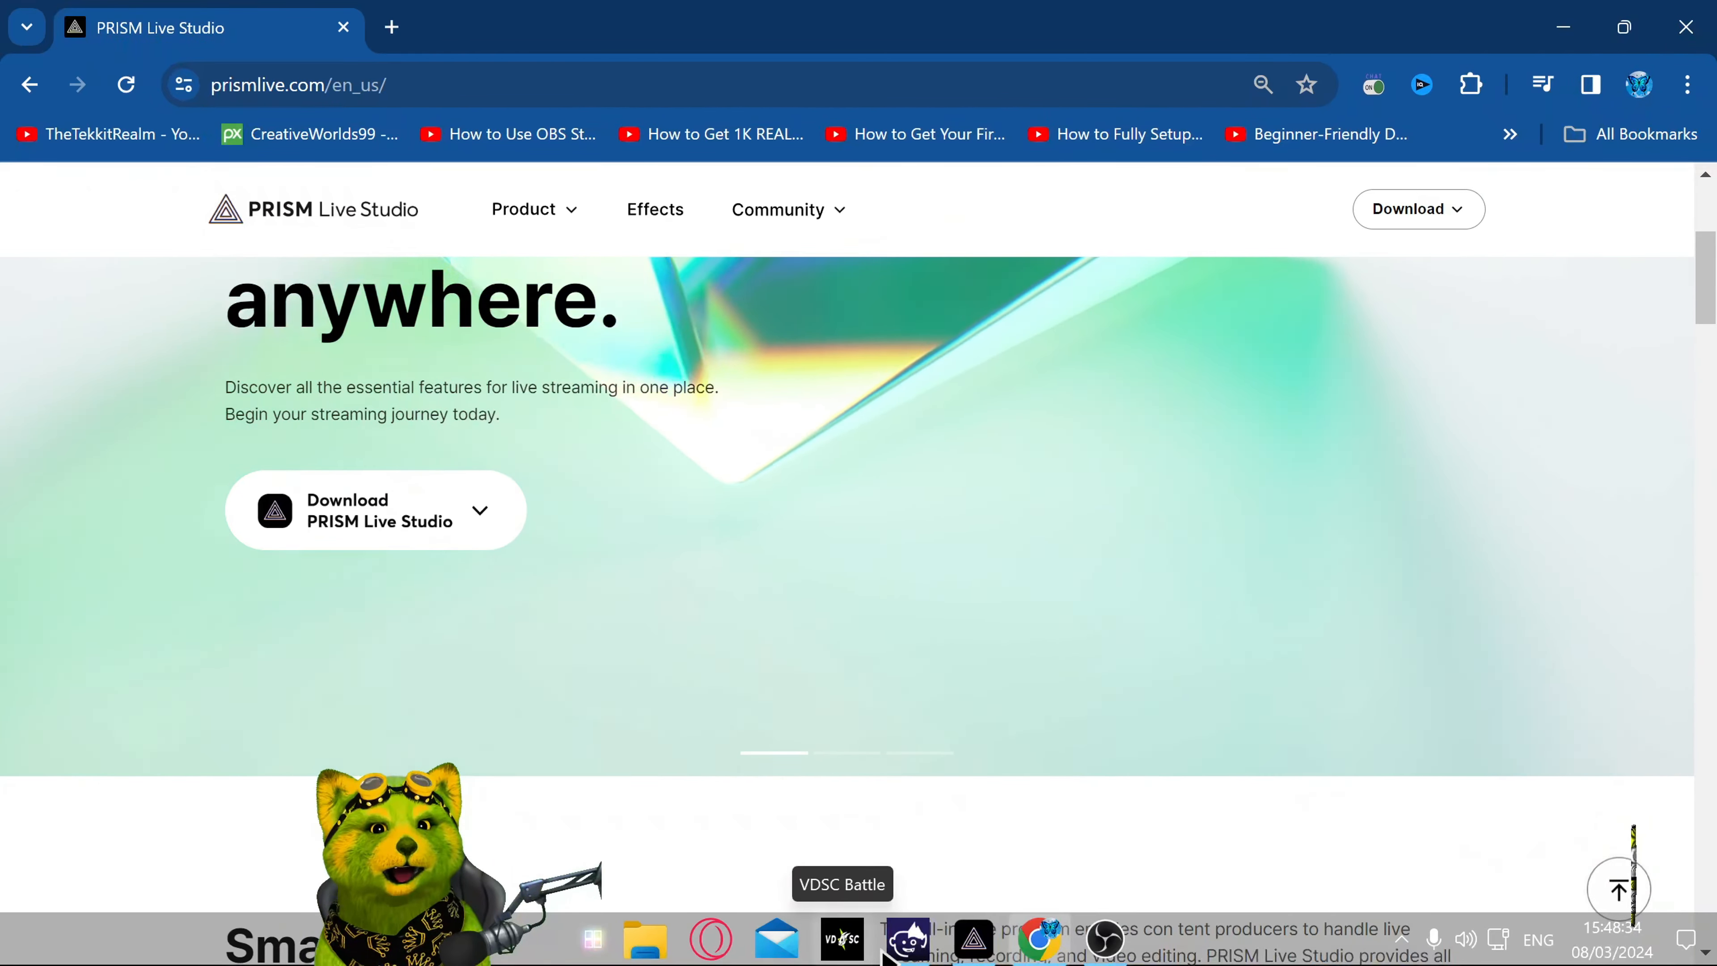
{"action": "left_click", "coordinate": [973, 941]}
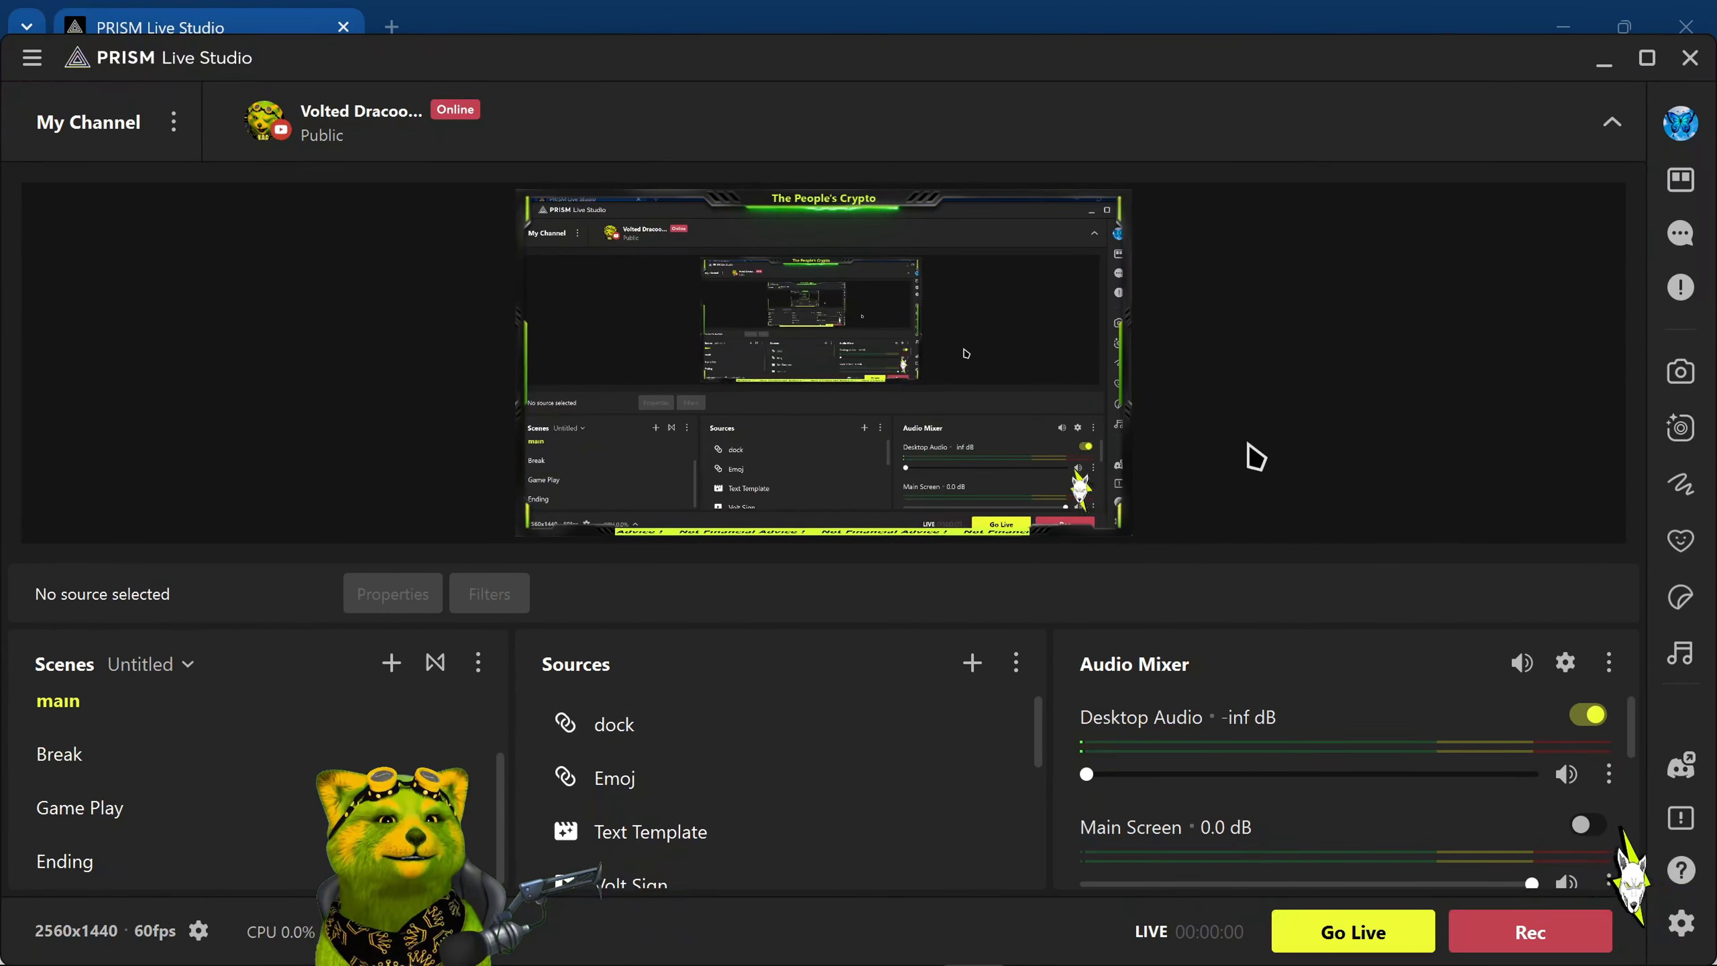
{"action": "left_click", "coordinate": [1648, 58]}
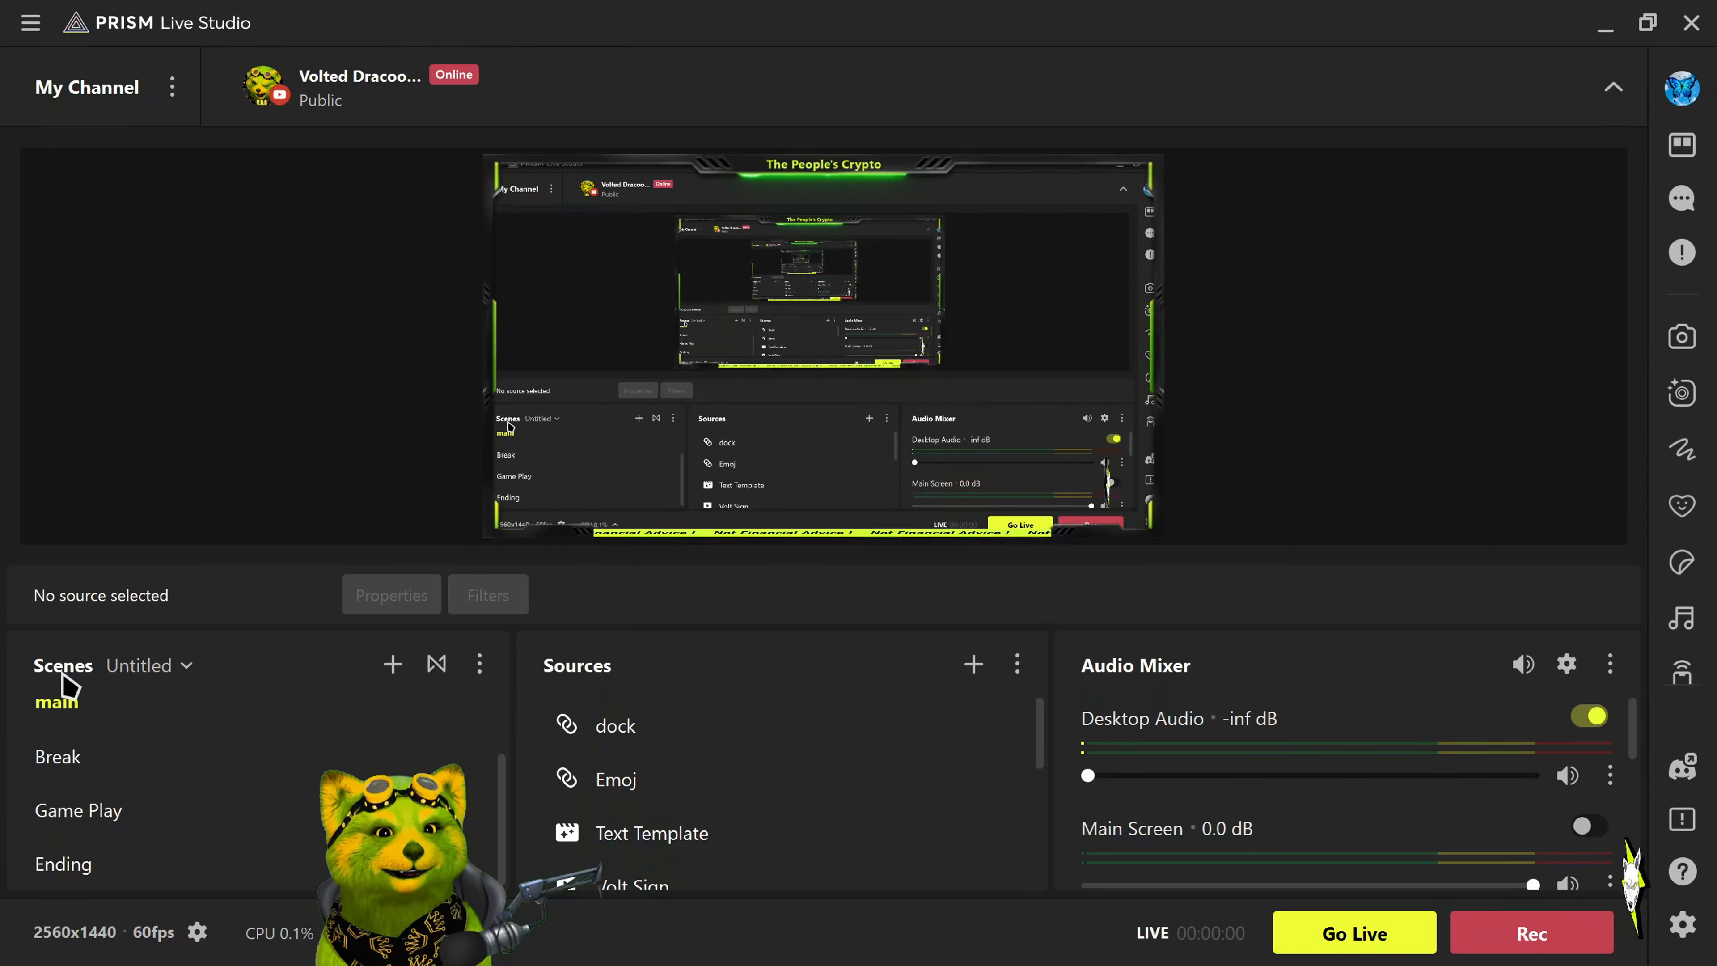
Add a new scene to the current scene collection, keeping the suggested name
{"action": "left_click", "coordinate": [393, 666]}
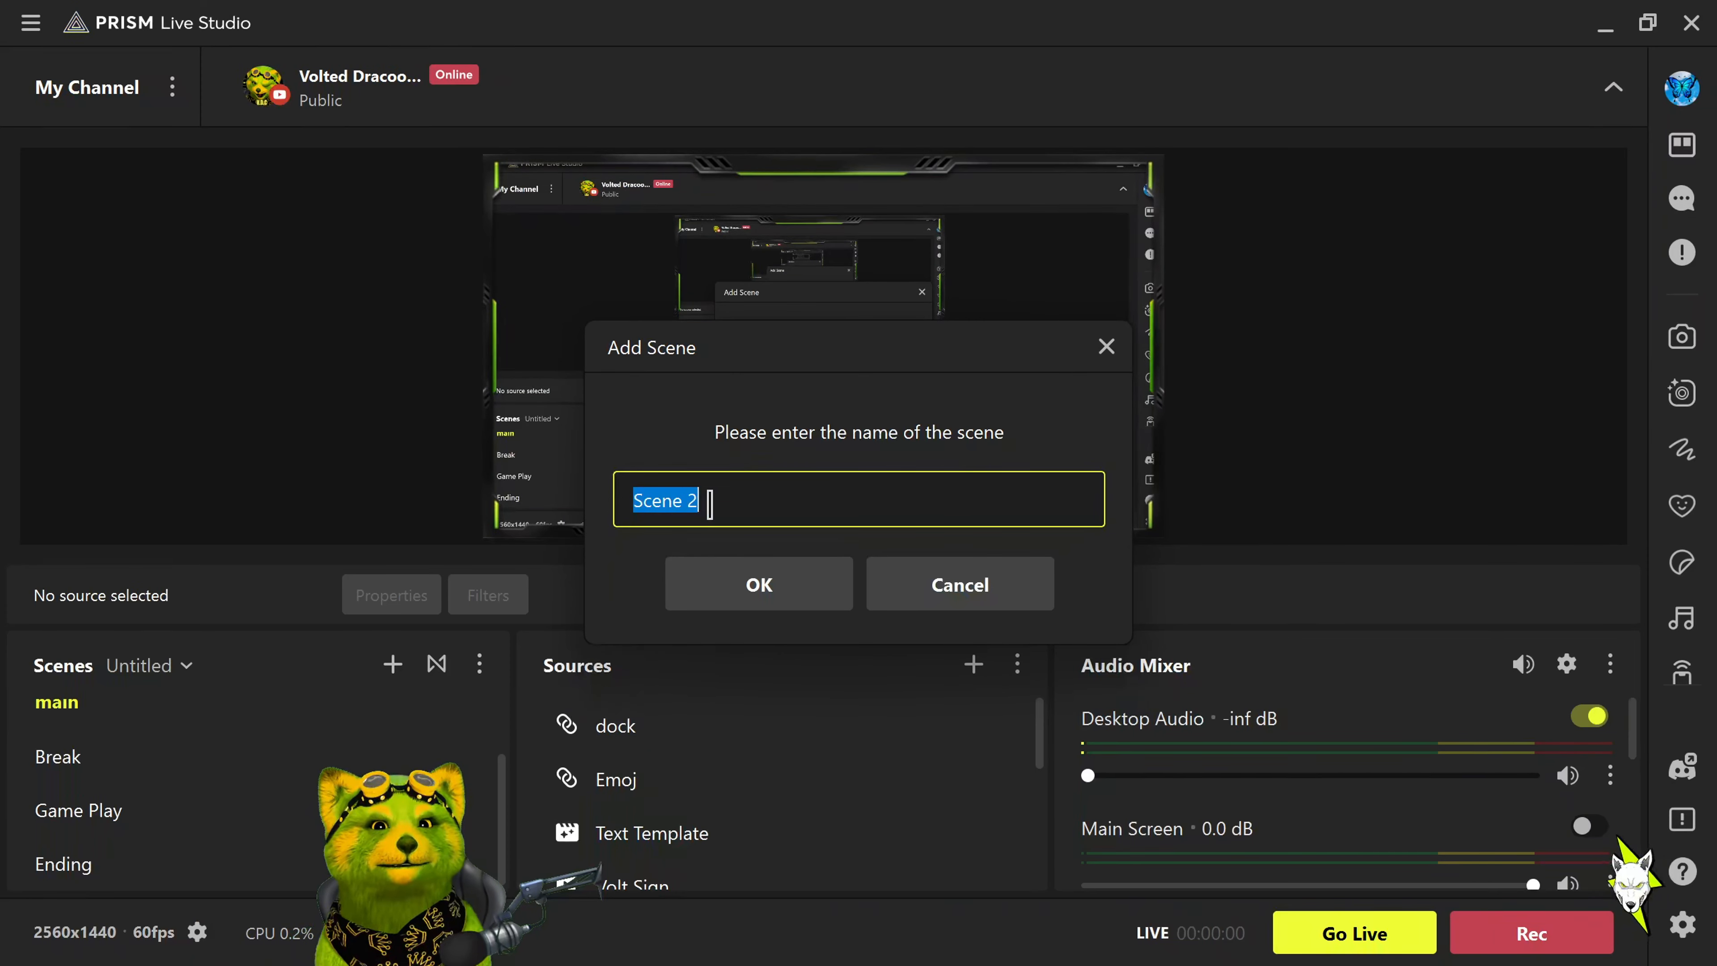
{"action": "left_click", "coordinate": [730, 585]}
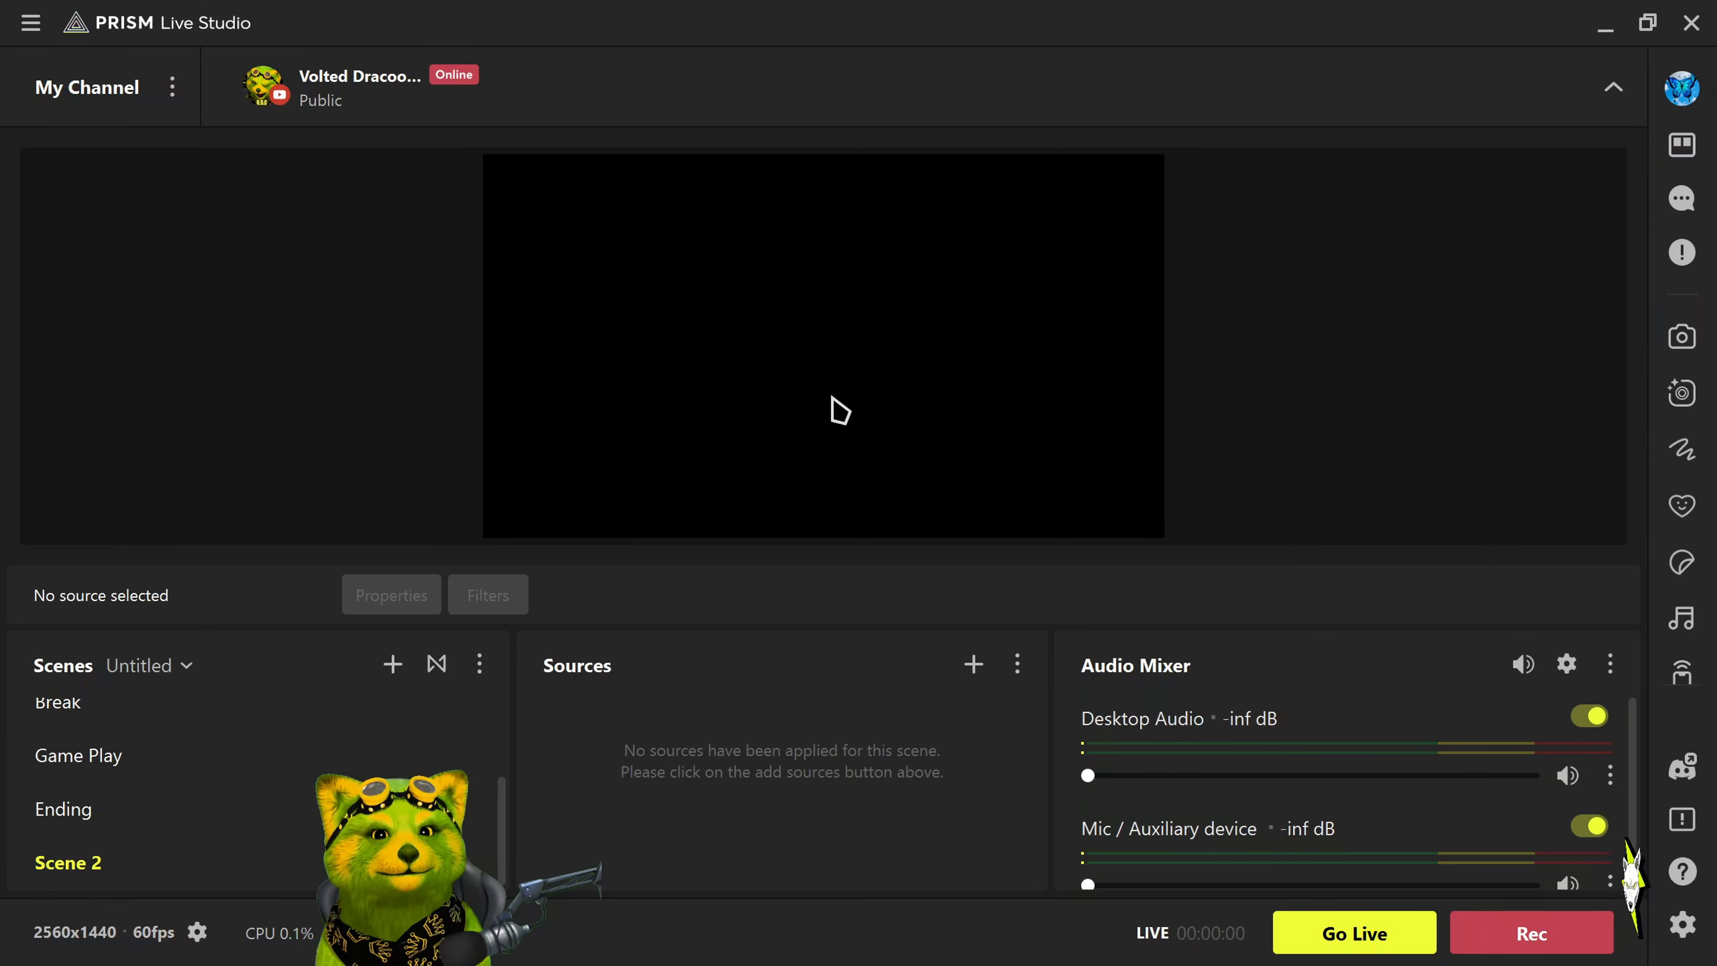
Add a new Display Capture source to the new scene, accepting the default primary monitor and capture settings, and deselect it
{"action": "left_click", "coordinate": [971, 672]}
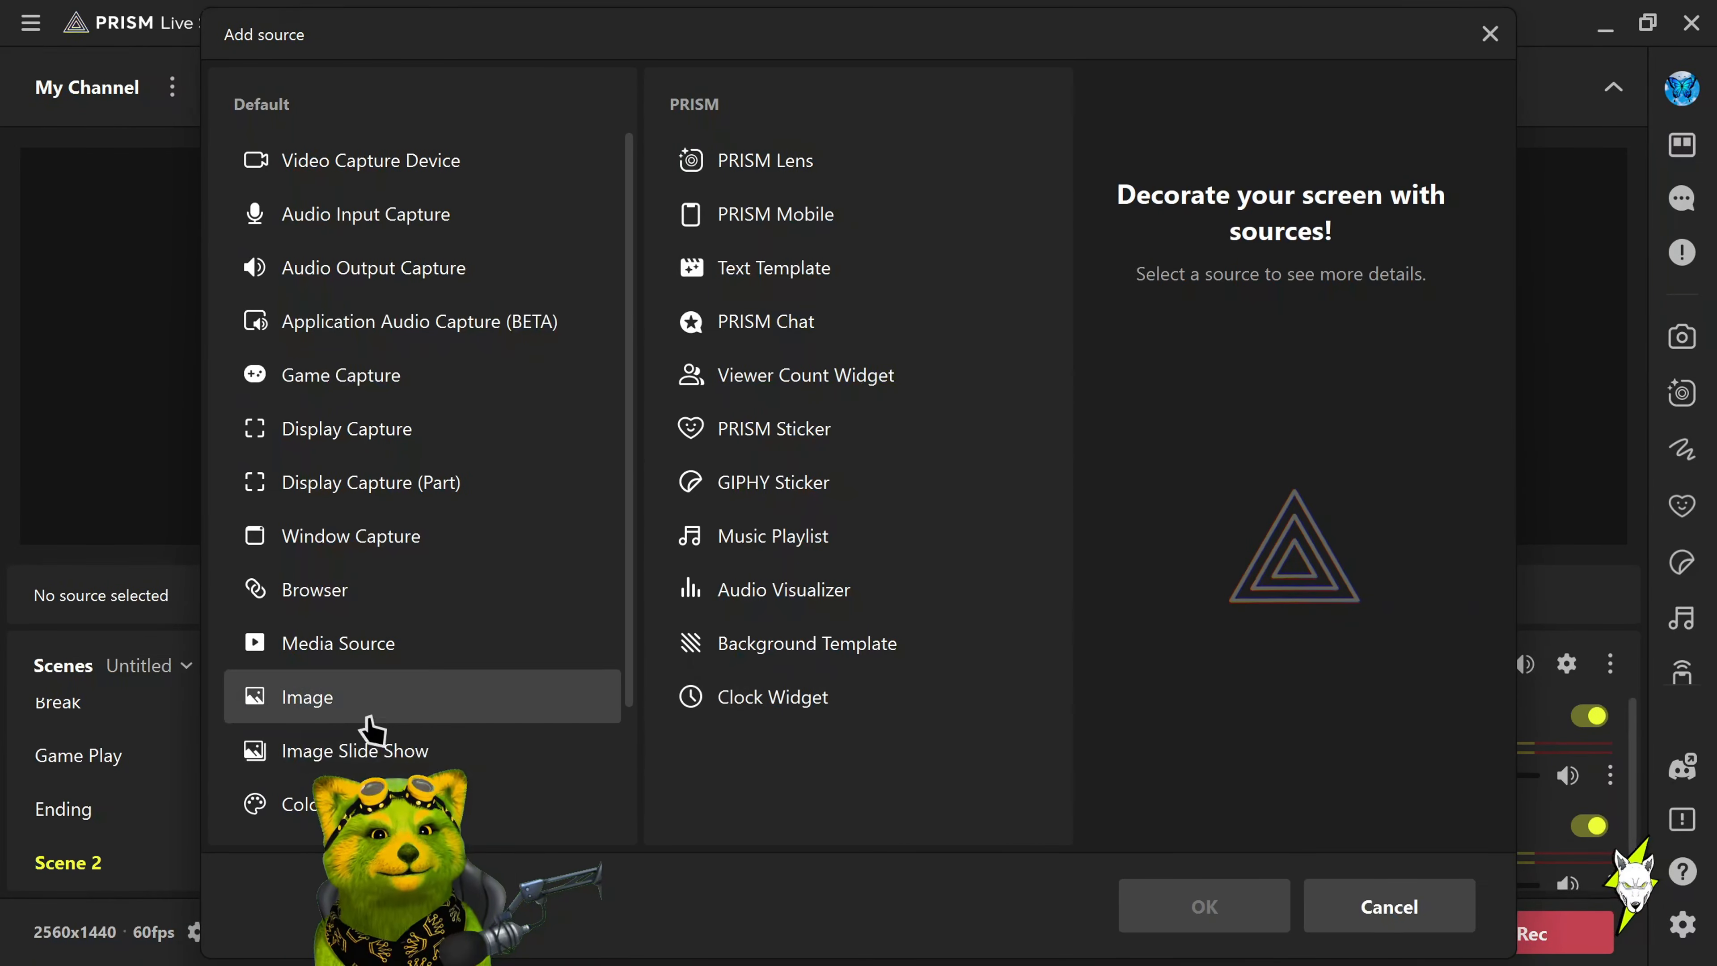
{"action": "left_click", "coordinate": [345, 450]}
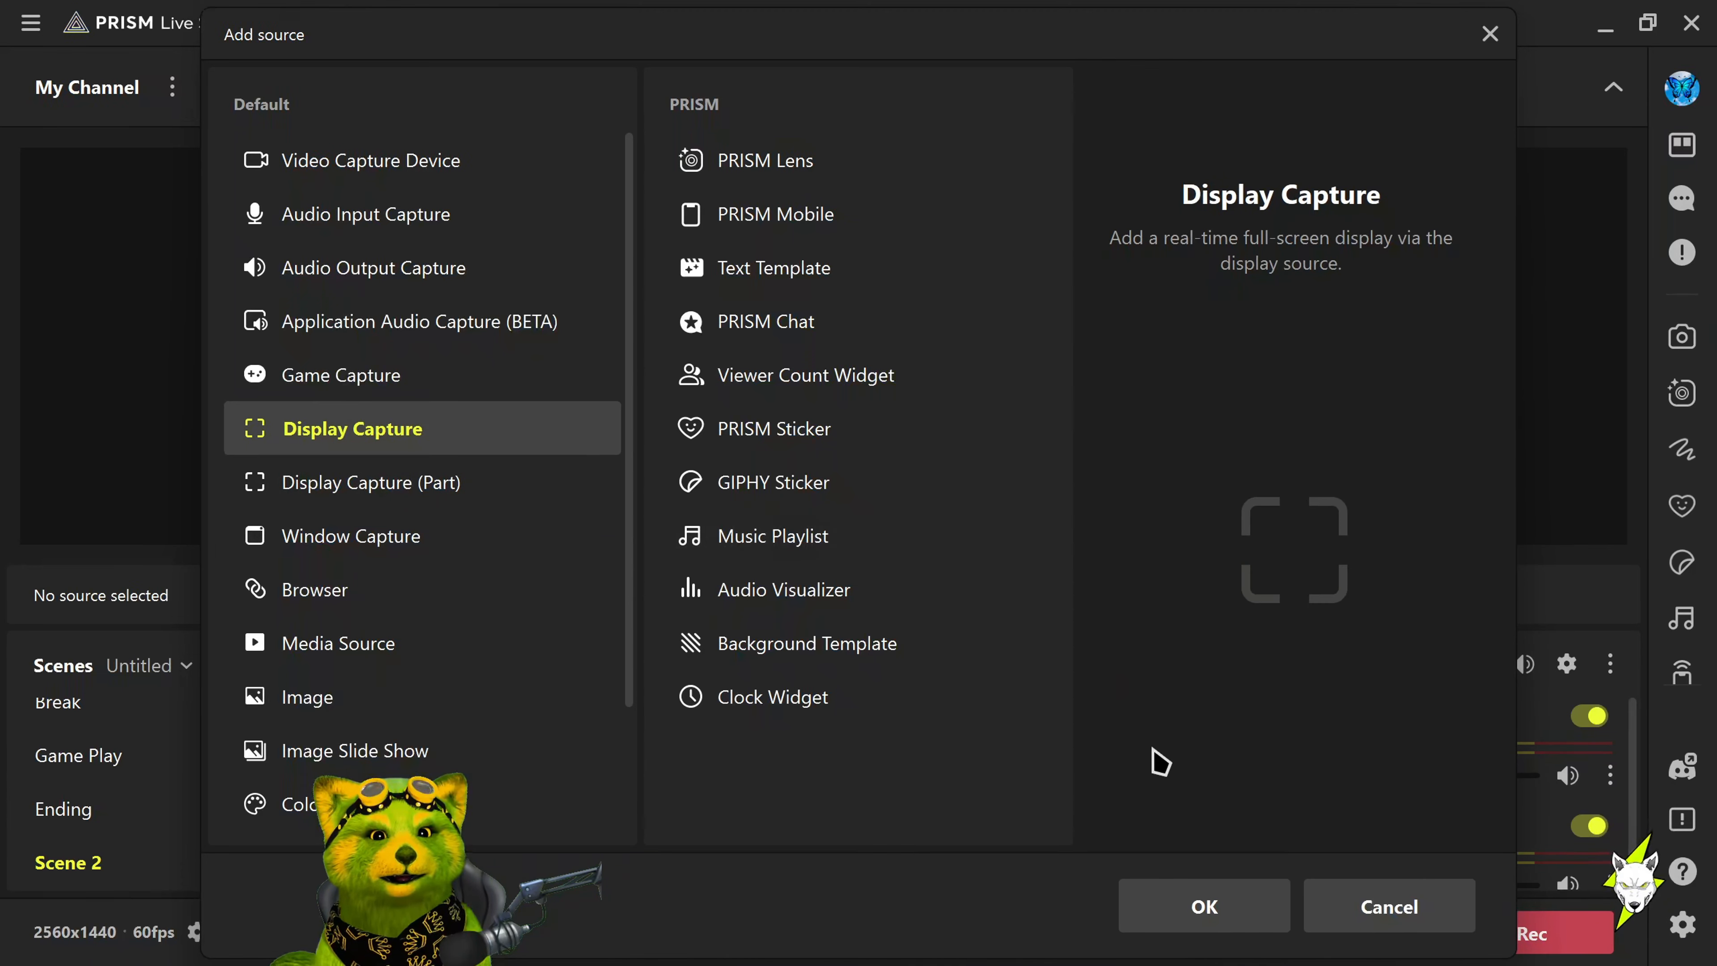
{"action": "left_click", "coordinate": [1183, 919]}
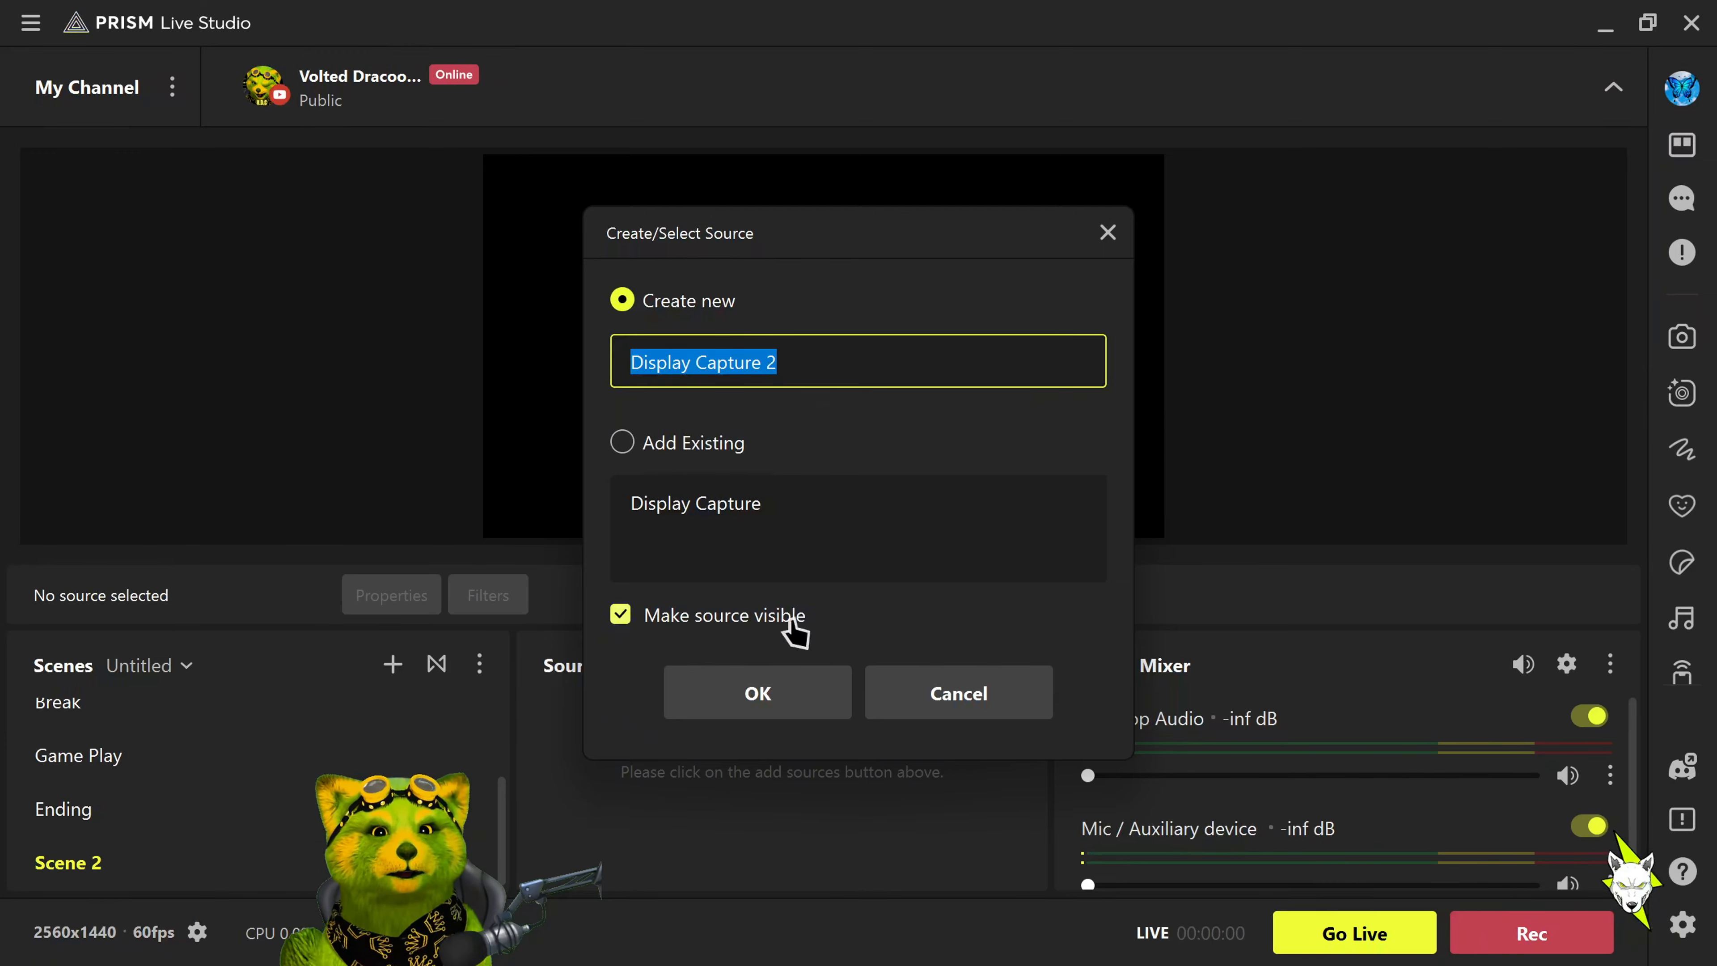
{"action": "left_click", "coordinate": [769, 697]}
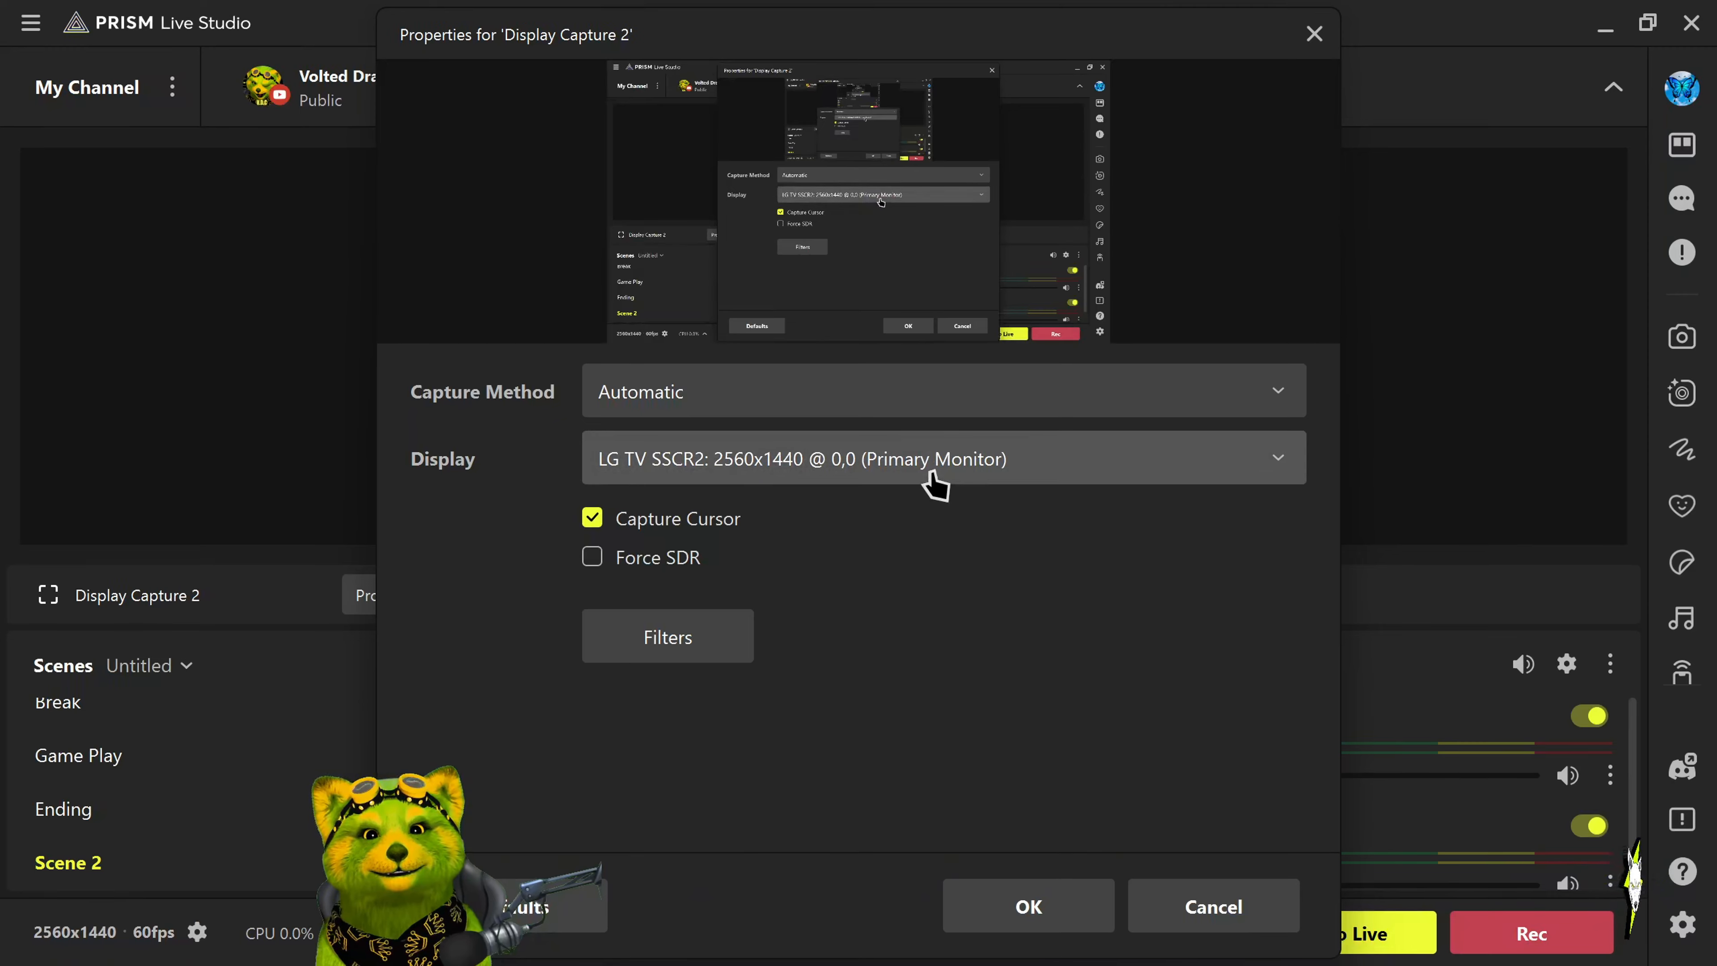
{"action": "left_click", "coordinate": [985, 915]}
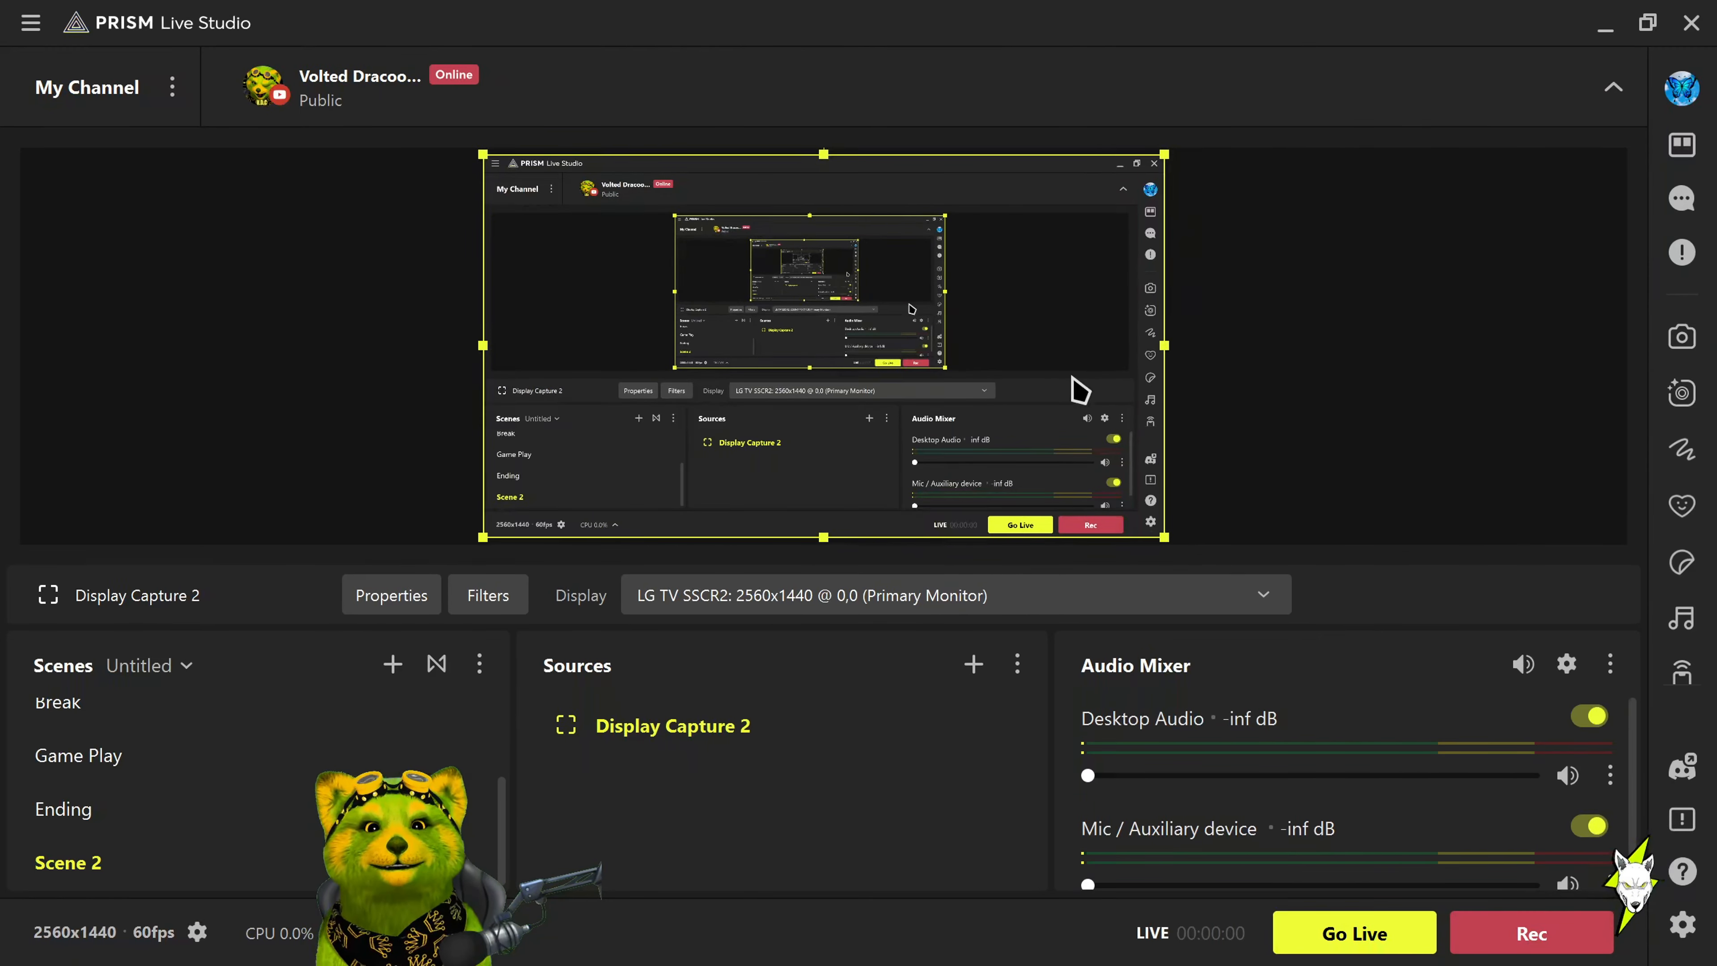
{"action": "left_click", "coordinate": [1301, 415]}
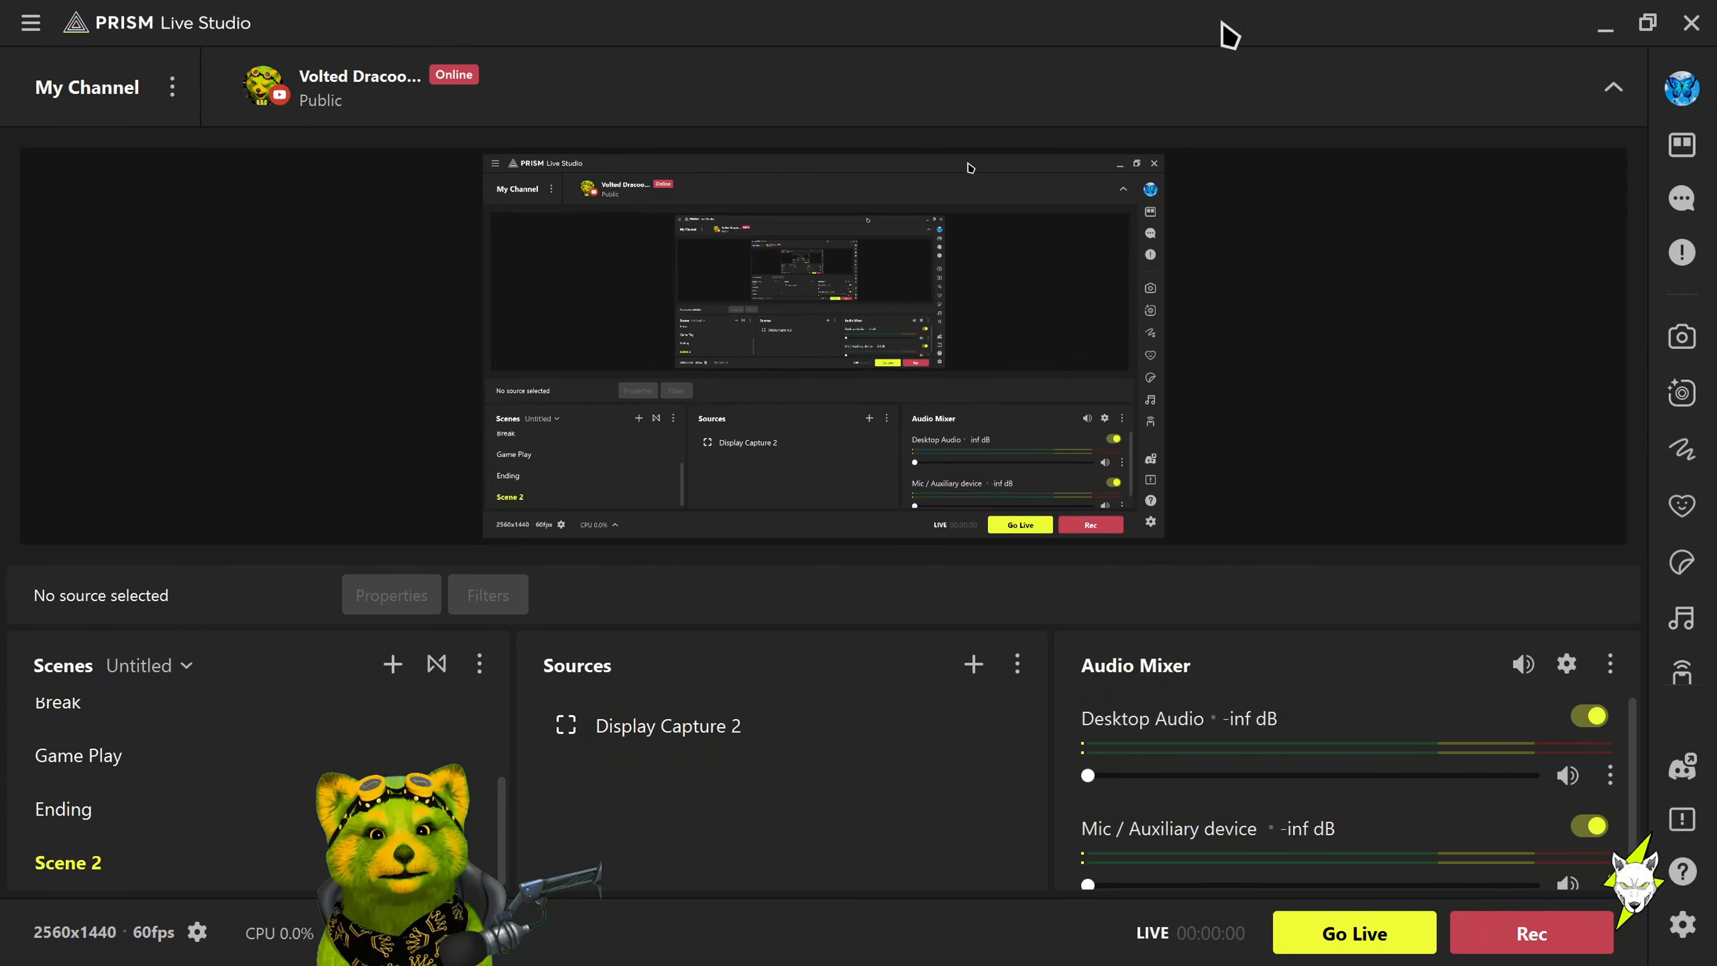
{"action": "mouse_move", "coordinate": [1229, 34]}
{"action": "left_mouse_down"}
{"action": "mouse_move", "coordinate": [1189, 145]}
{"action": "mouse_move", "coordinate": [1219, 461]}
{"action": "mouse_move", "coordinate": [1217, 686]}
{"action": "mouse_move", "coordinate": [1238, 457]}
{"action": "mouse_move", "coordinate": [1229, 13]}
{"action": "left_mouse_up"}
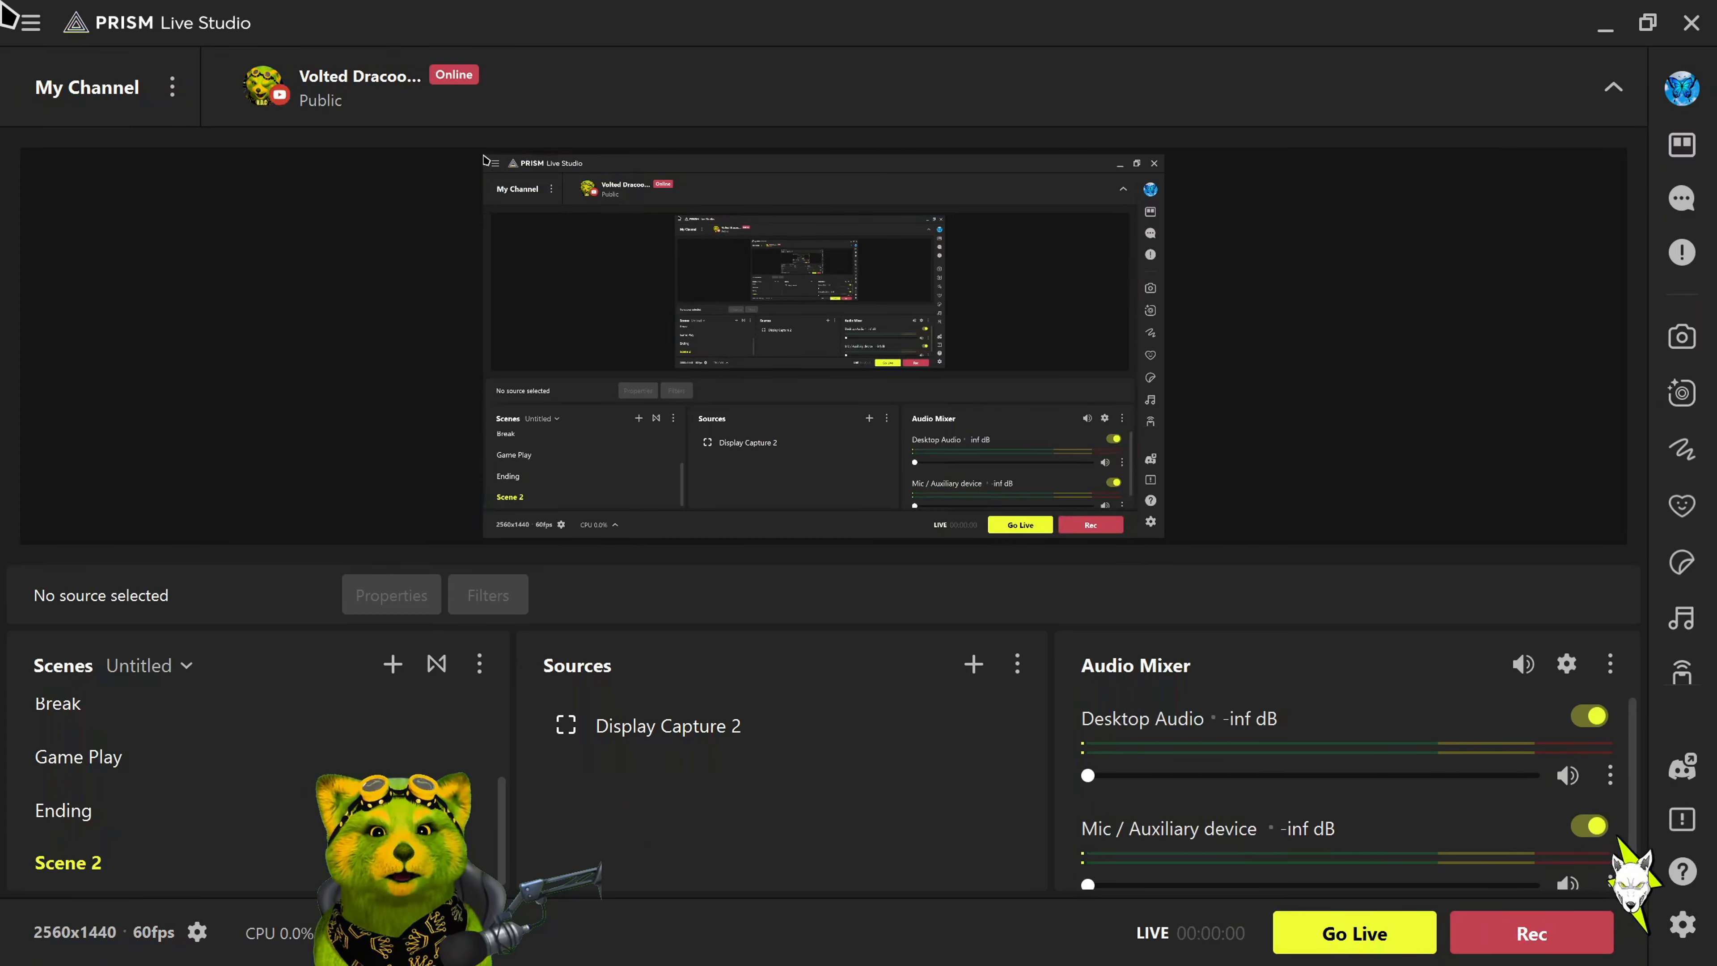
Open the program's settings and look through all General options, from account and language down to the scenes list display method
{"action": "left_click", "coordinate": [29, 24]}
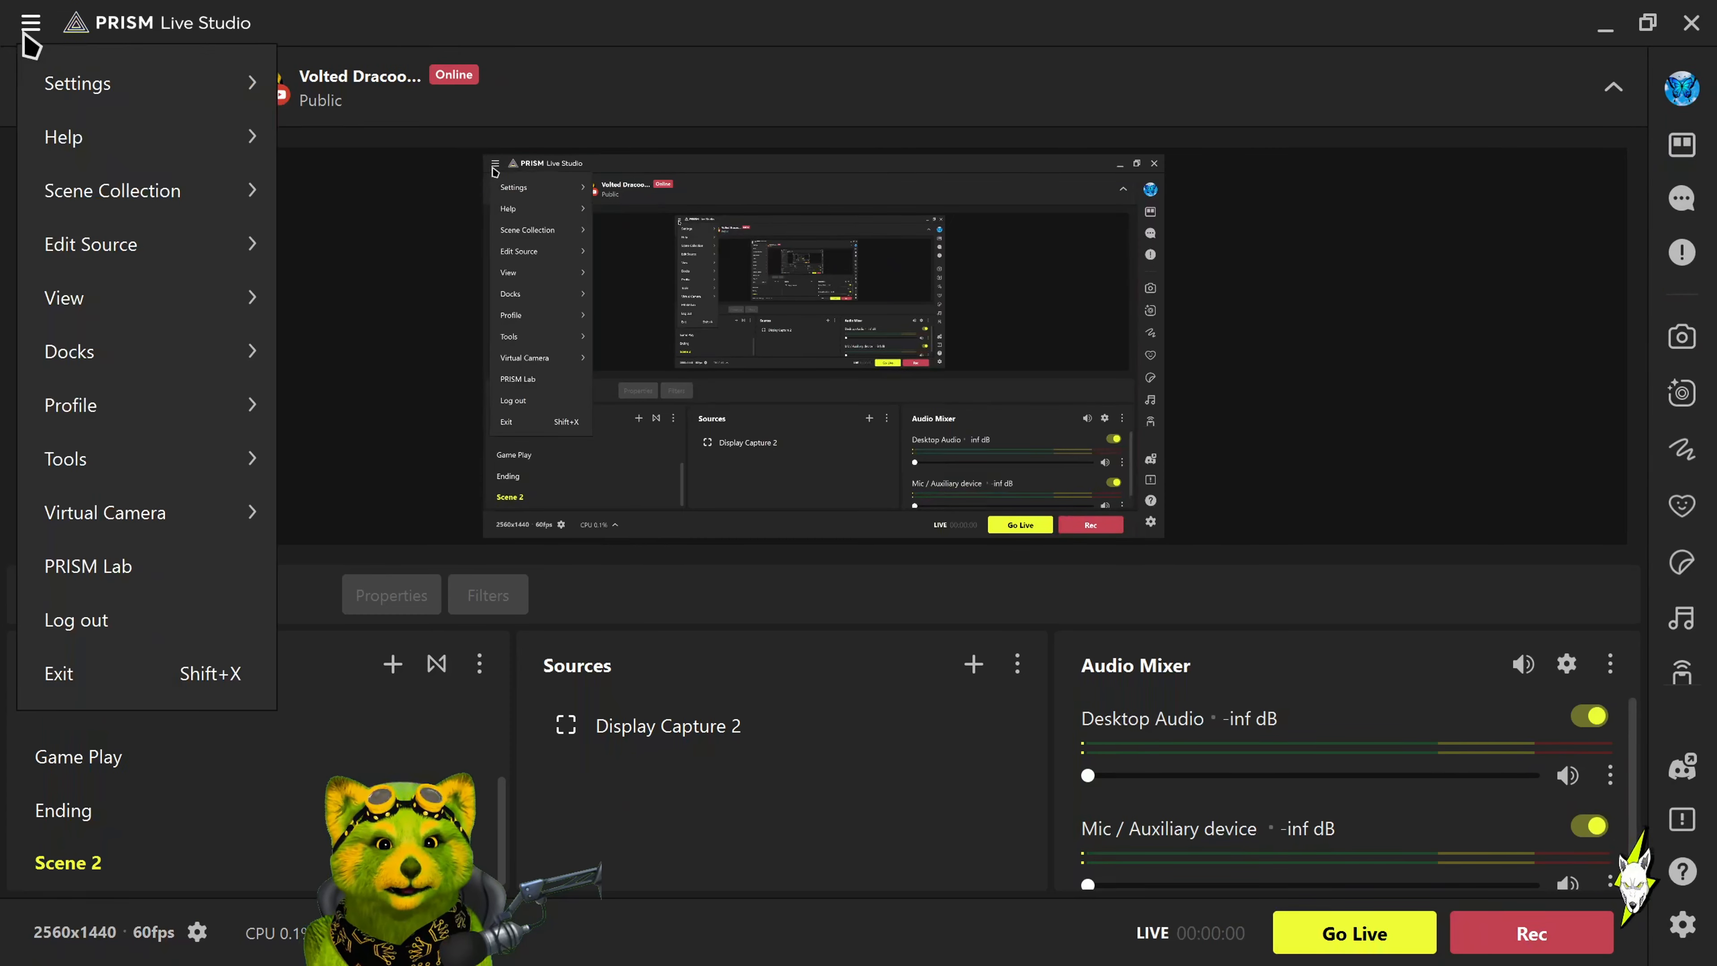
{"action": "mouse_move", "coordinate": [46, 101]}
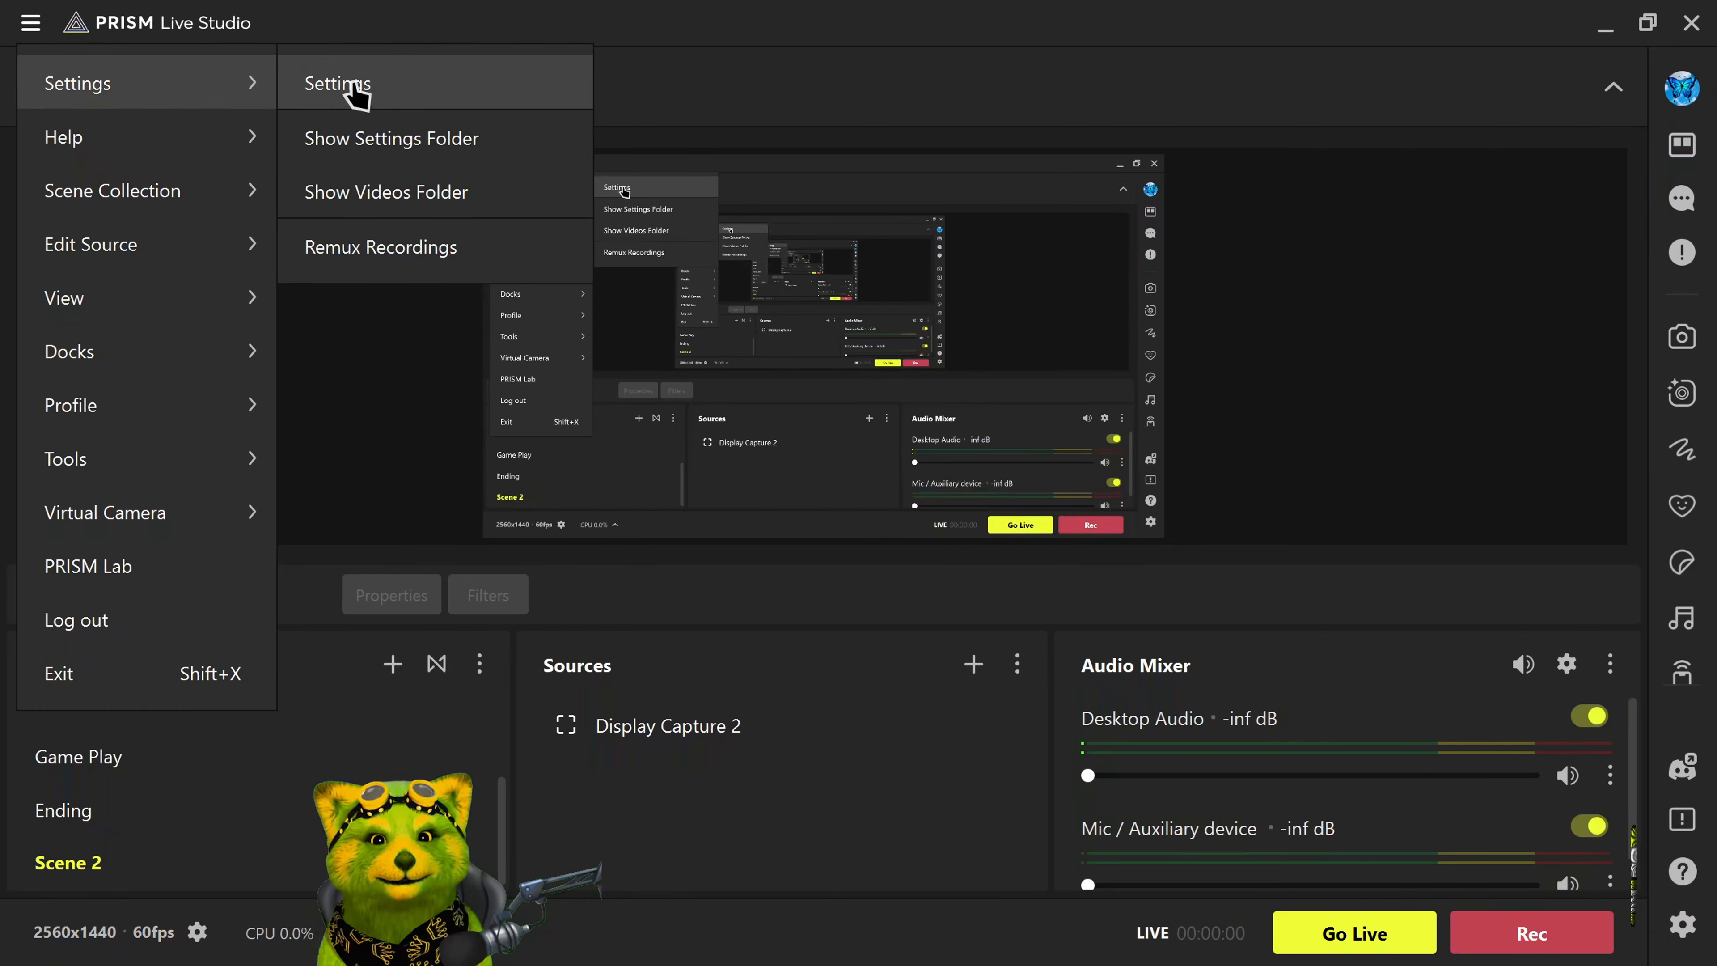
{"action": "left_click", "coordinate": [354, 94]}
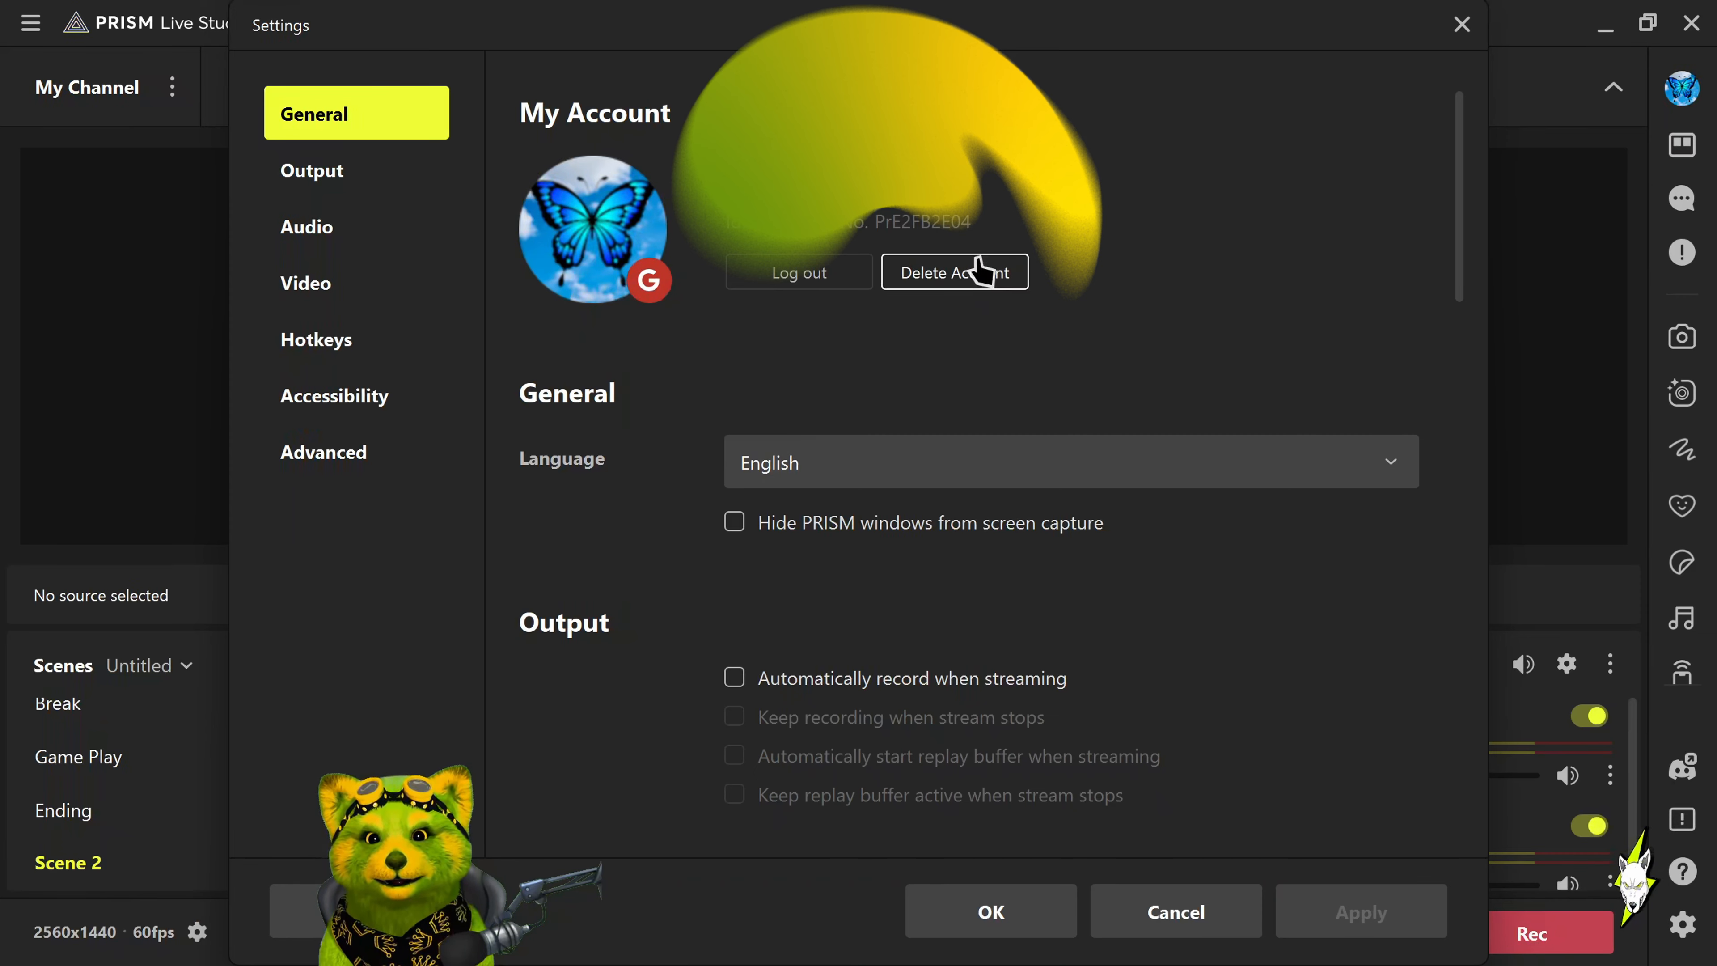
{"action": "scroll", "coordinate": [1271, 594], "scroll_direction": "down", "scroll_amount": 1}
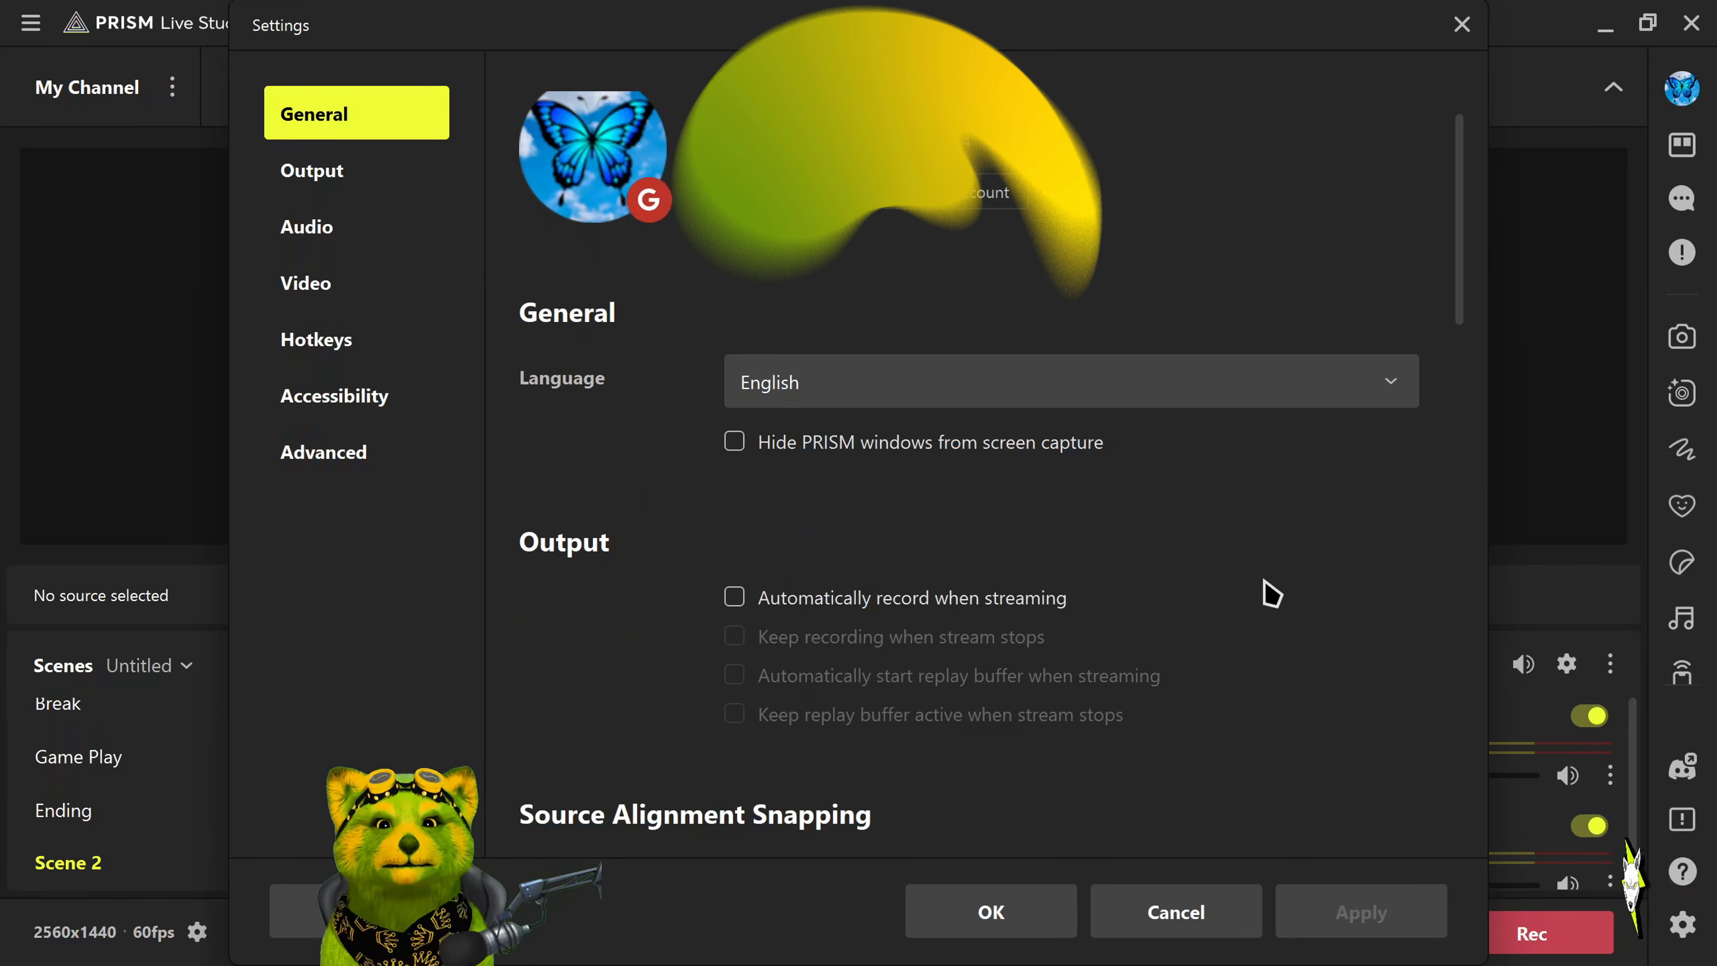
{"action": "scroll", "coordinate": [1271, 594], "scroll_direction": "down", "scroll_amount": 7}
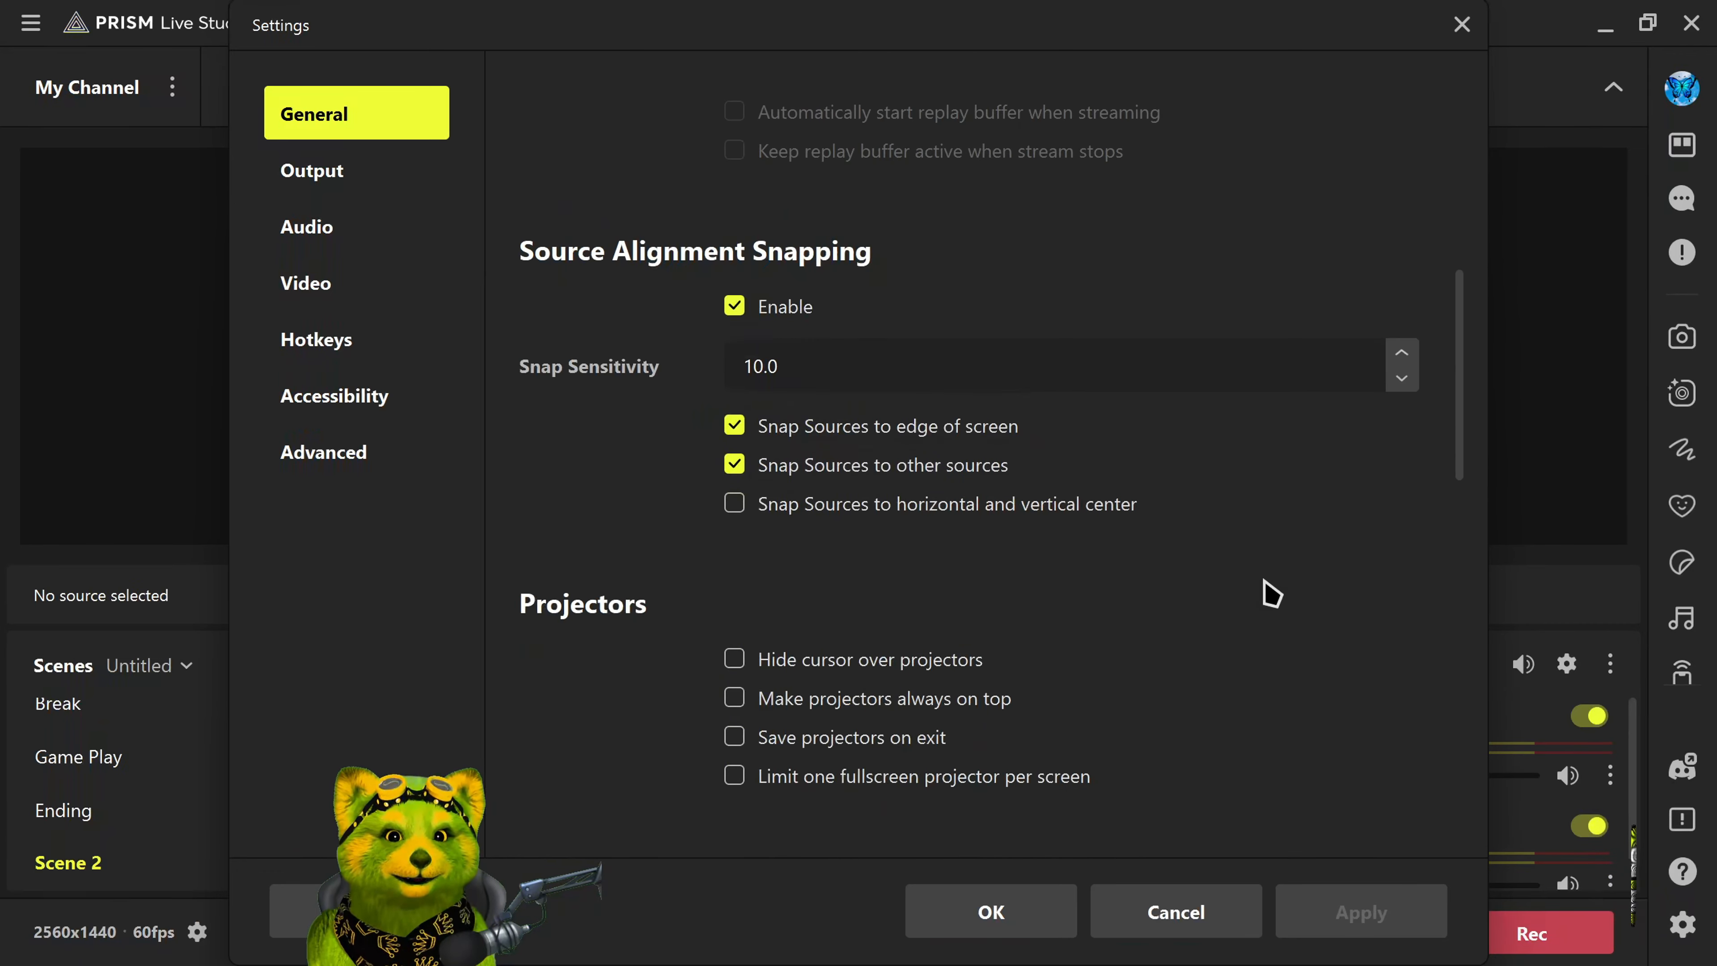
{"action": "scroll", "coordinate": [1271, 594], "scroll_direction": "down", "scroll_amount": 7}
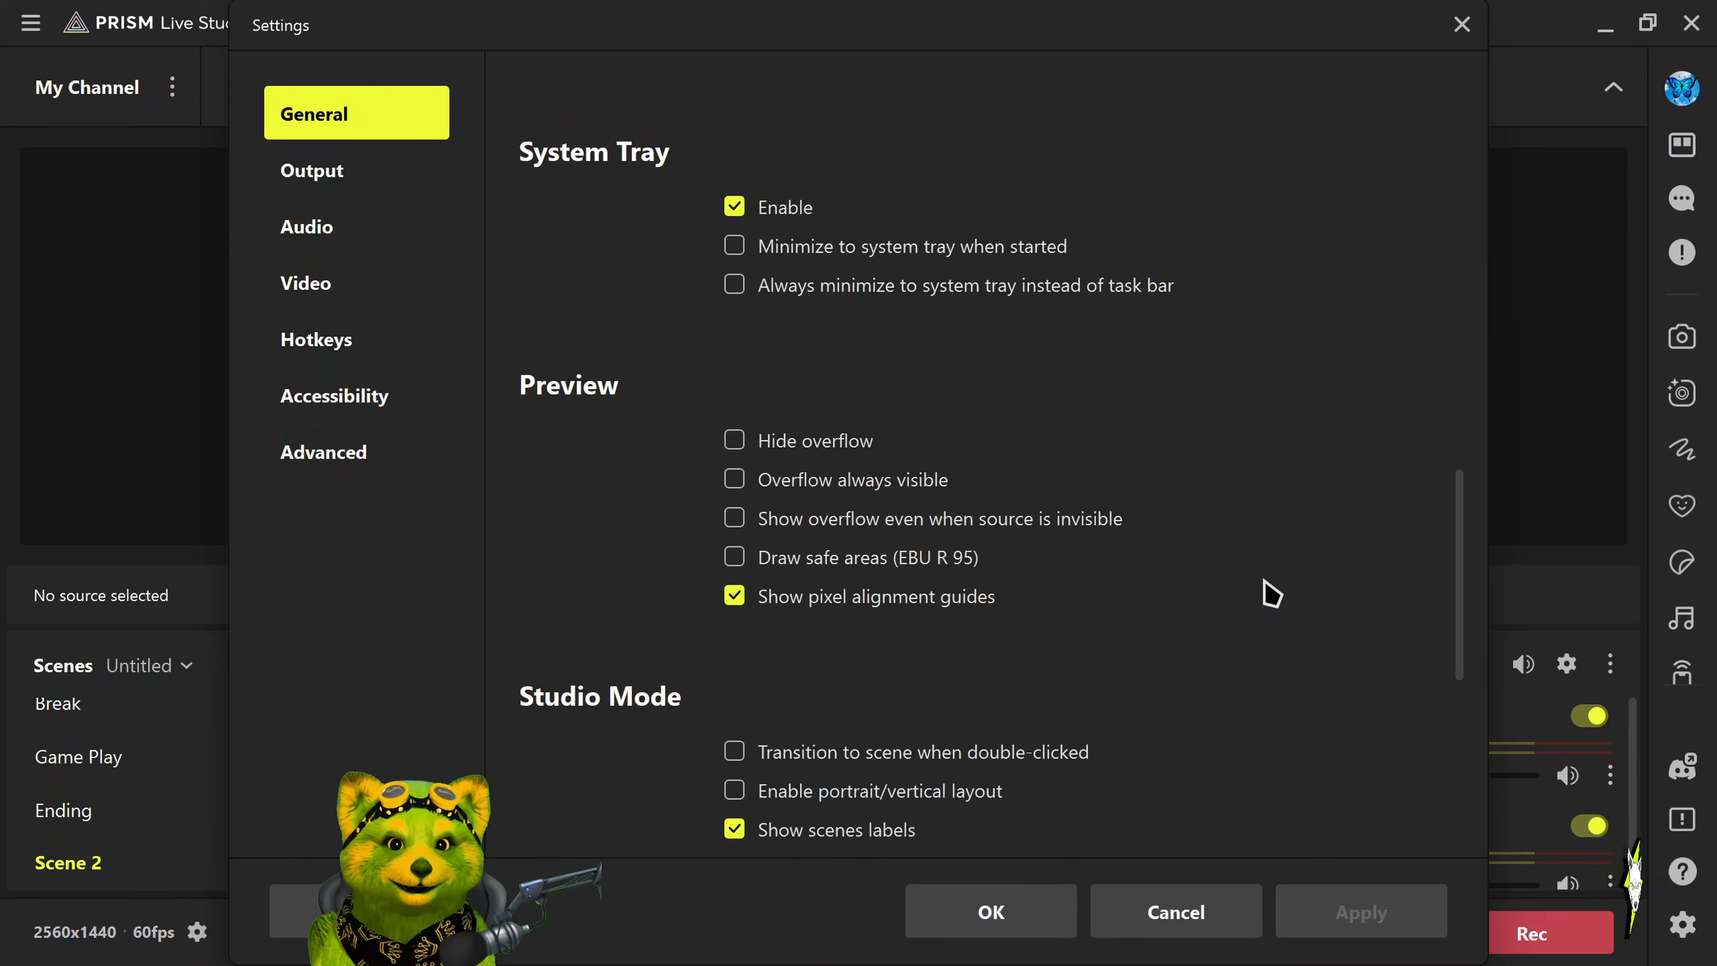
{"action": "scroll", "coordinate": [1271, 594], "scroll_direction": "down", "scroll_amount": 6}
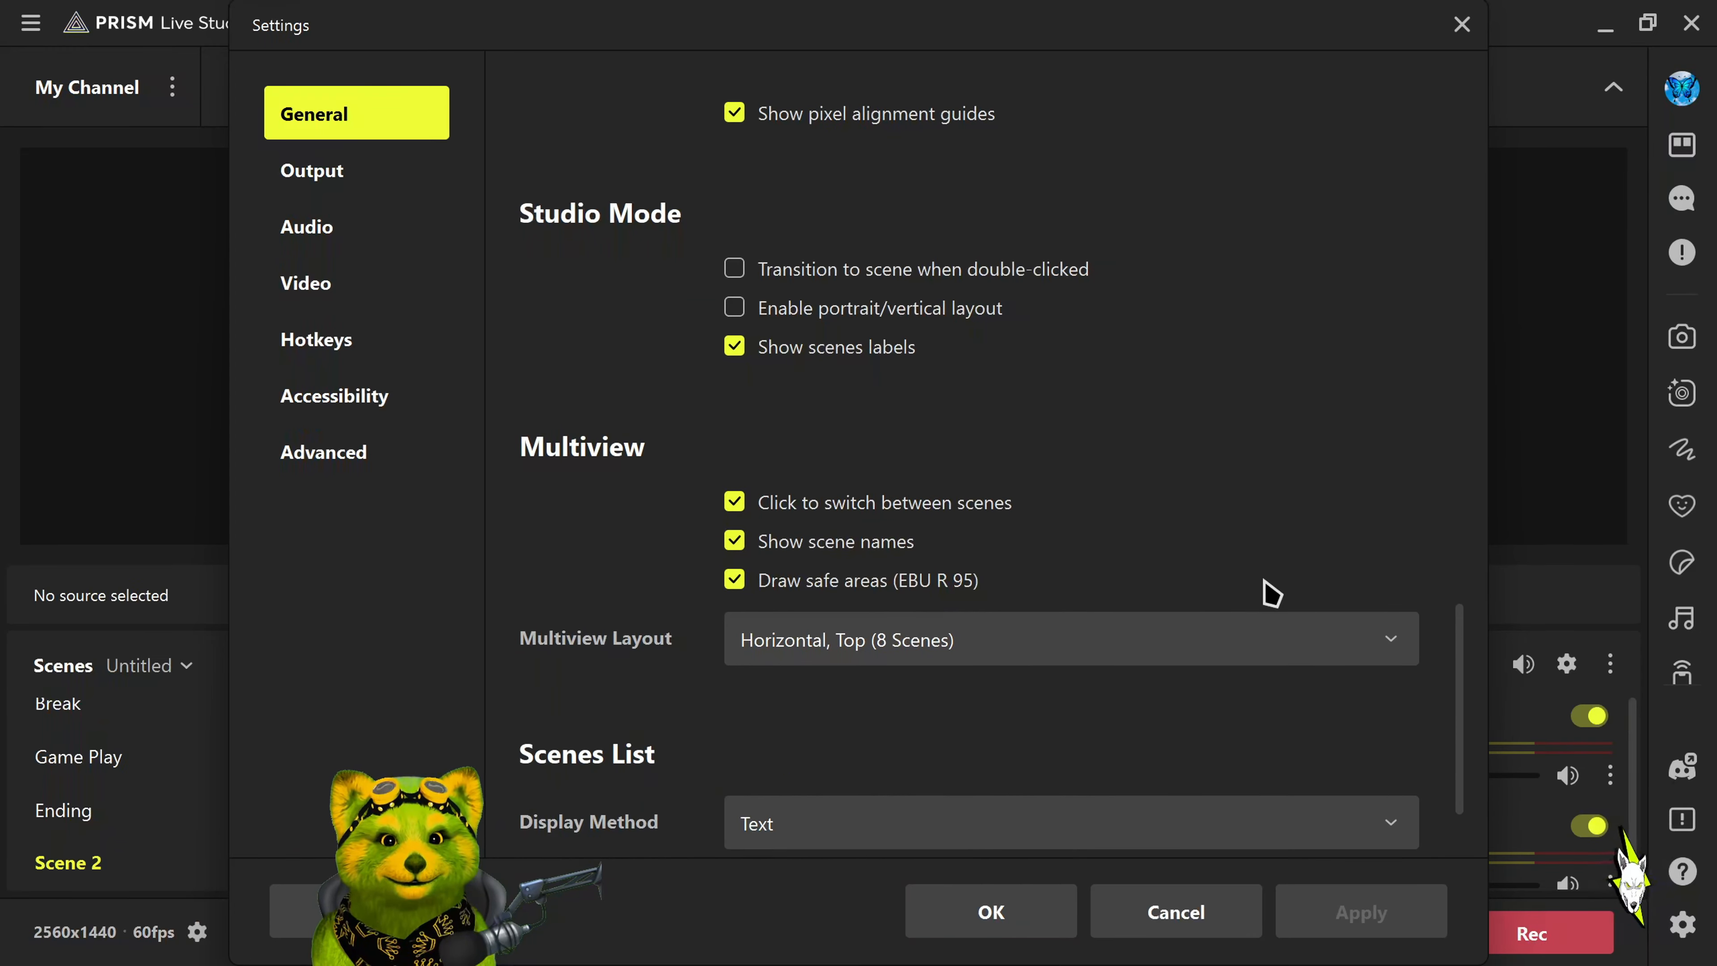
{"action": "scroll", "coordinate": [1271, 594], "scroll_direction": "down", "scroll_amount": 2}
{"action": "scroll", "coordinate": [1271, 594], "scroll_direction": "up", "scroll_amount": 20}
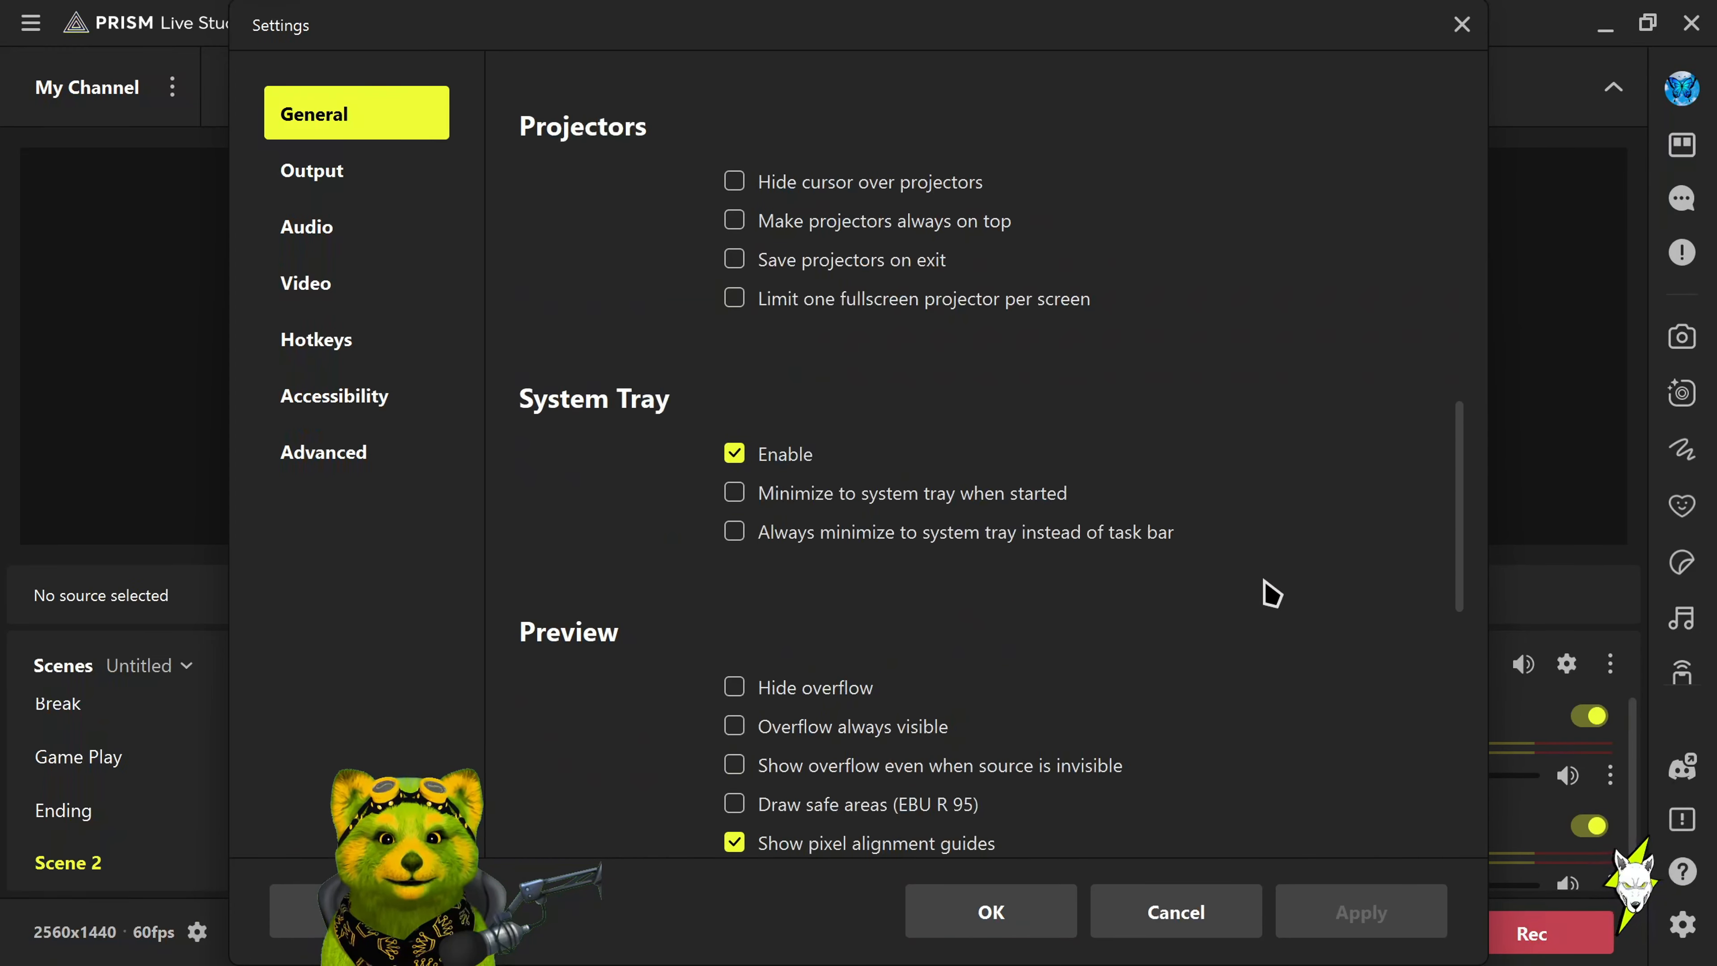
{"action": "scroll", "coordinate": [1271, 594], "scroll_direction": "up", "scroll_amount": 4}
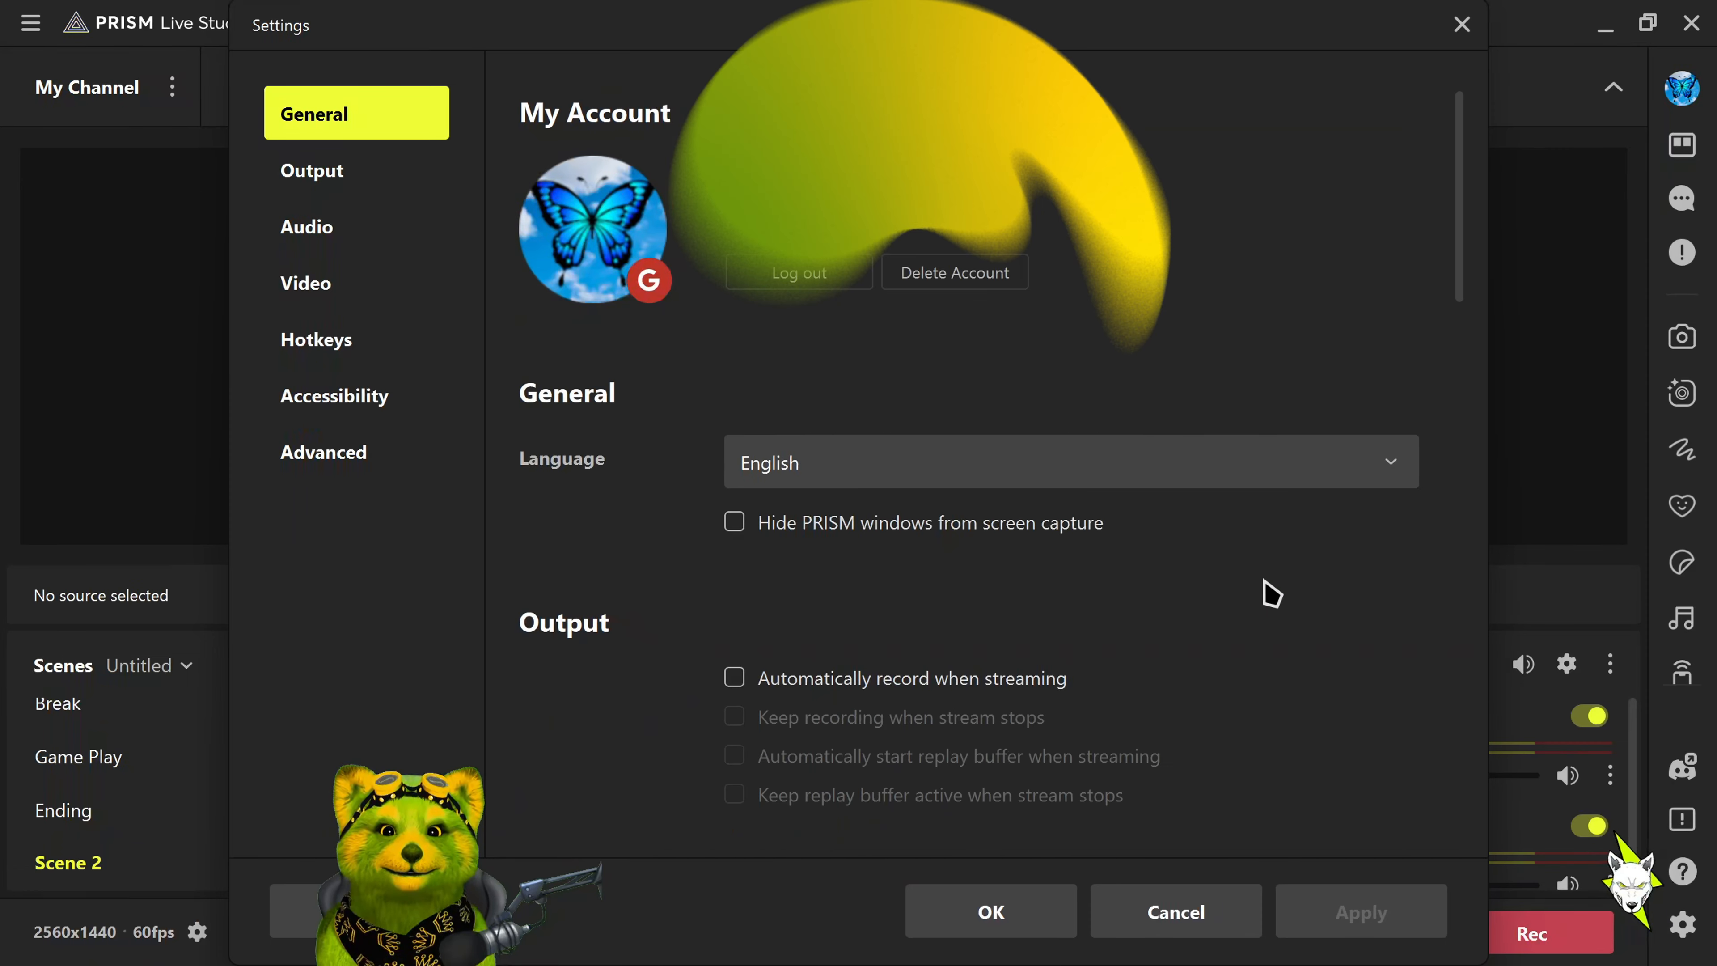
Open the Output settings and check which streaming services are offered, without choosing another one
{"action": "left_click", "coordinate": [339, 190]}
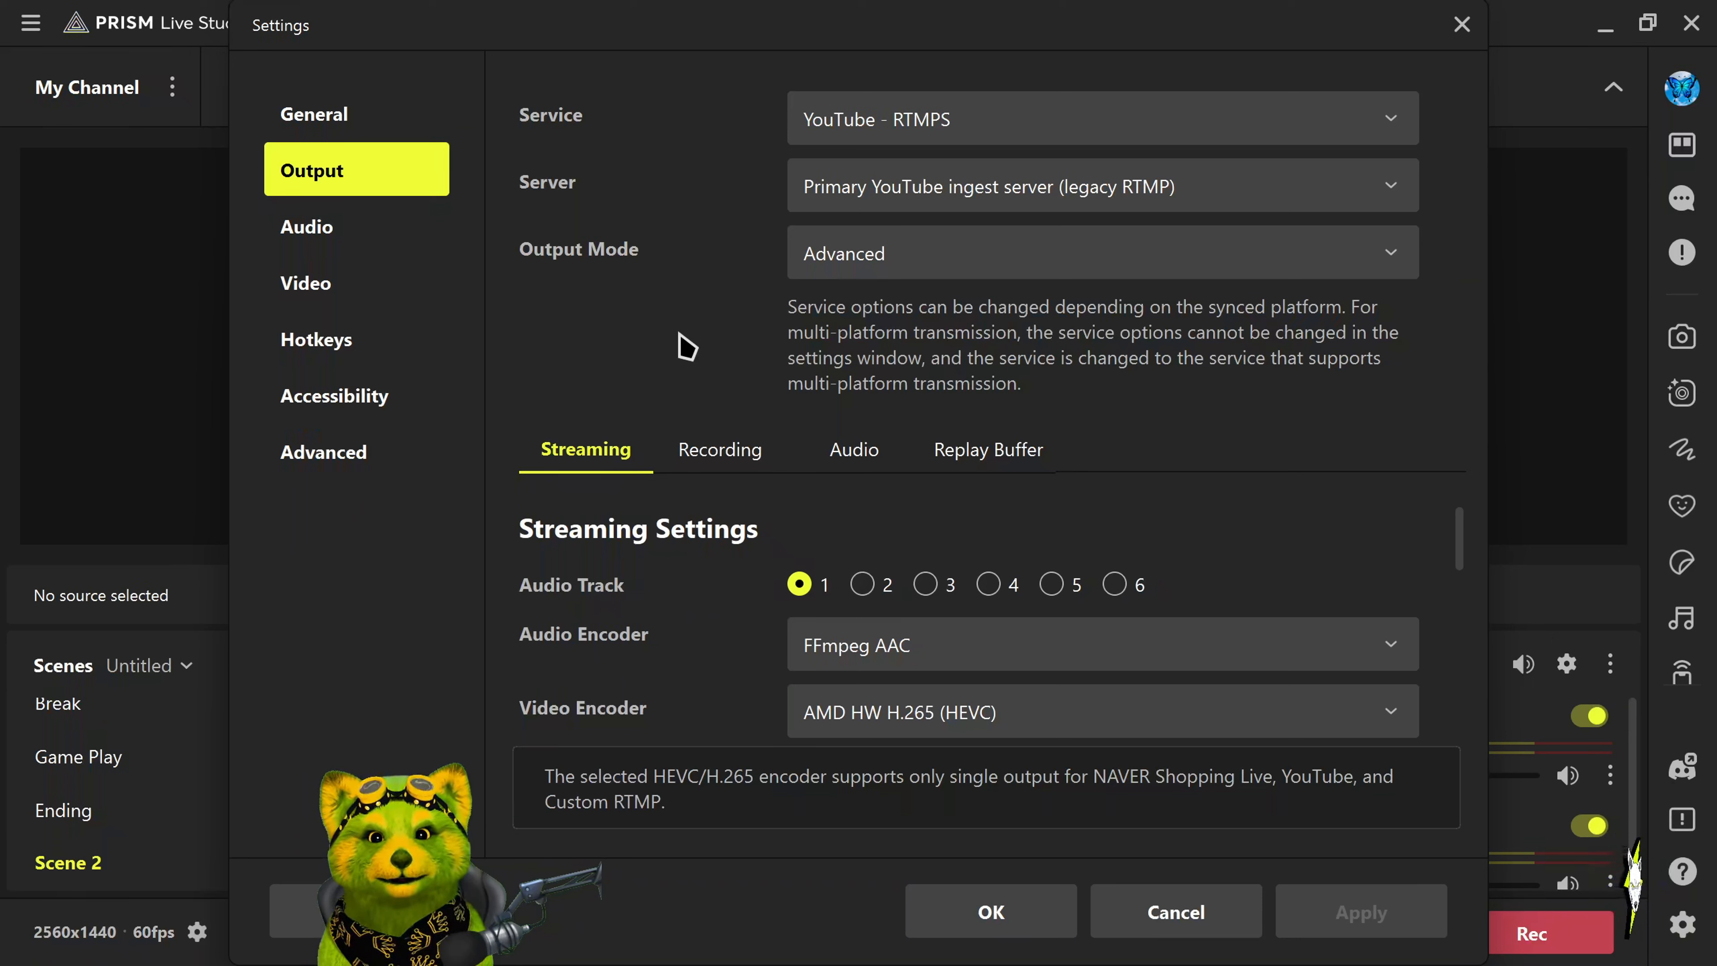
{"action": "left_click", "coordinate": [875, 132]}
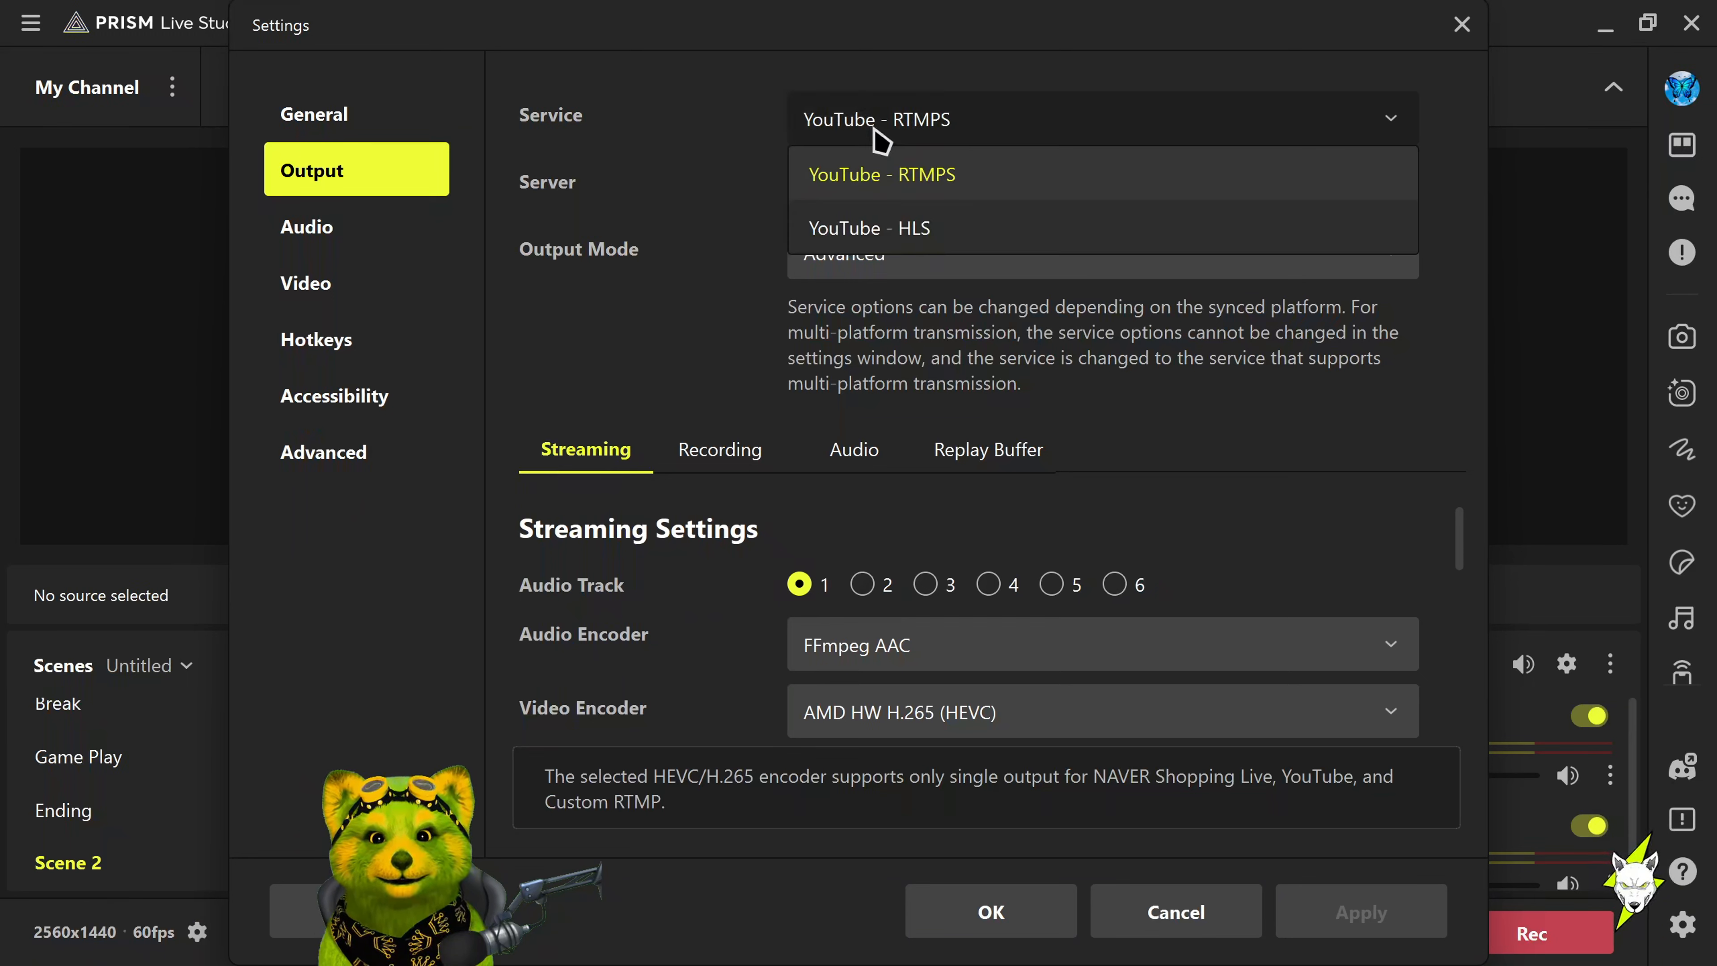
{"action": "left_click", "coordinate": [876, 132]}
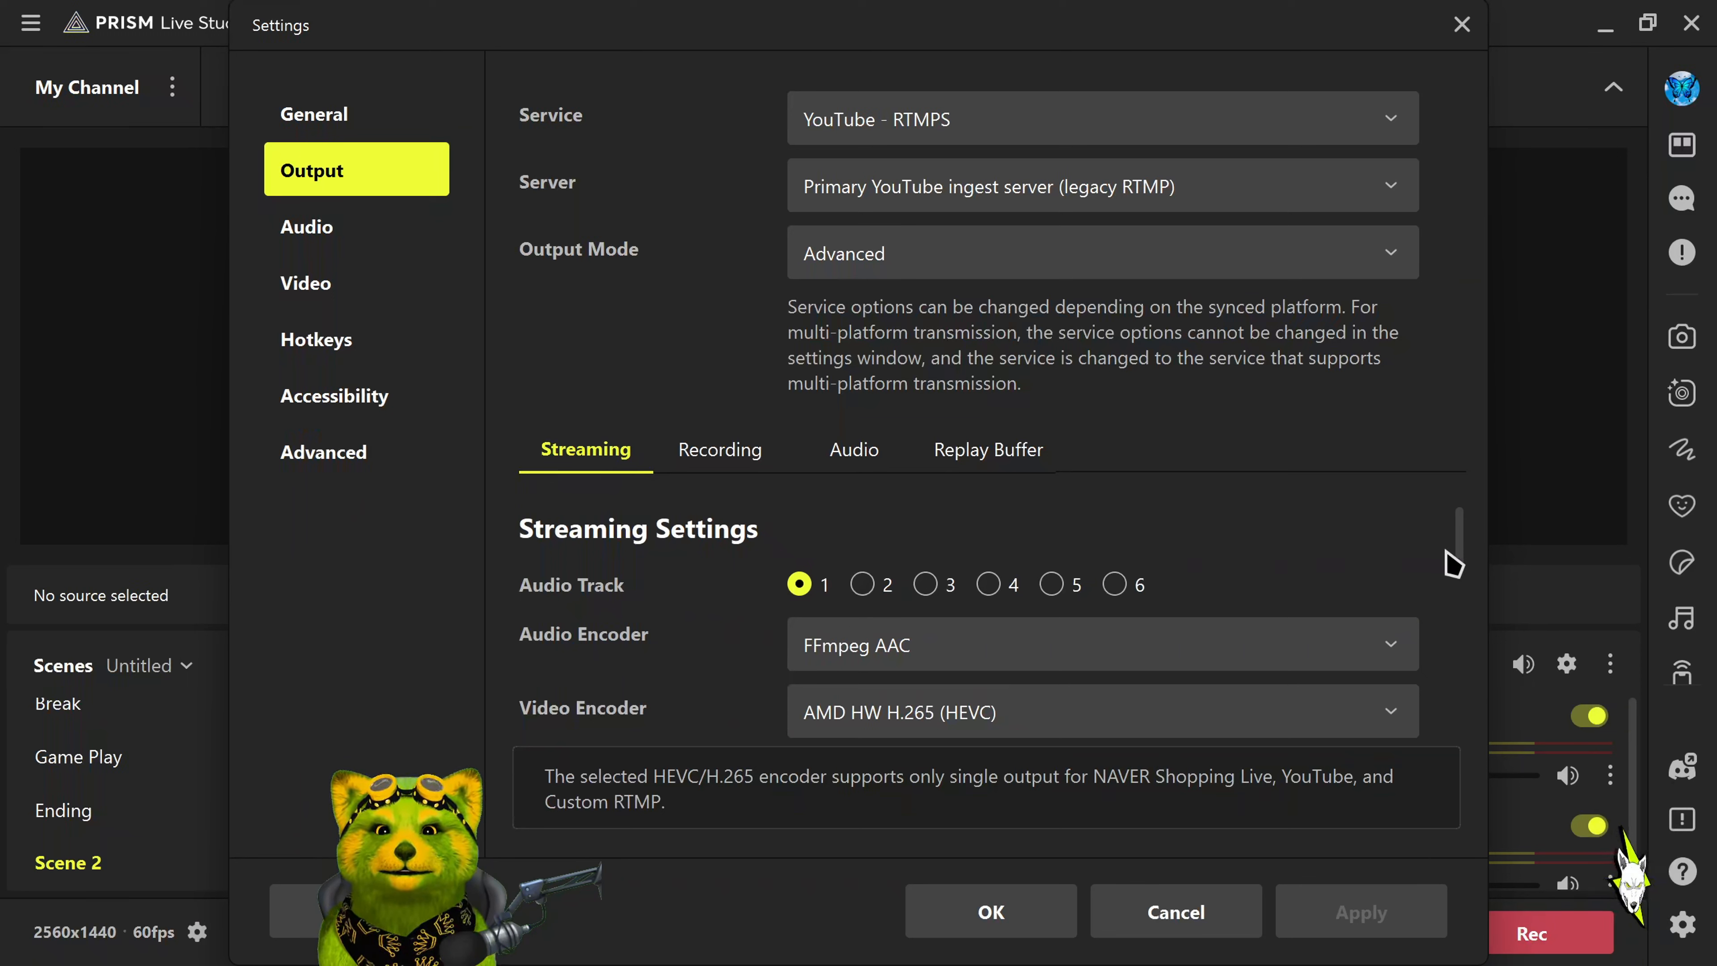
Check the available video encoders in the Streaming output settings without choosing another one
{"action": "scroll", "coordinate": [1459, 576], "scroll_direction": "down", "scroll_amount": 2}
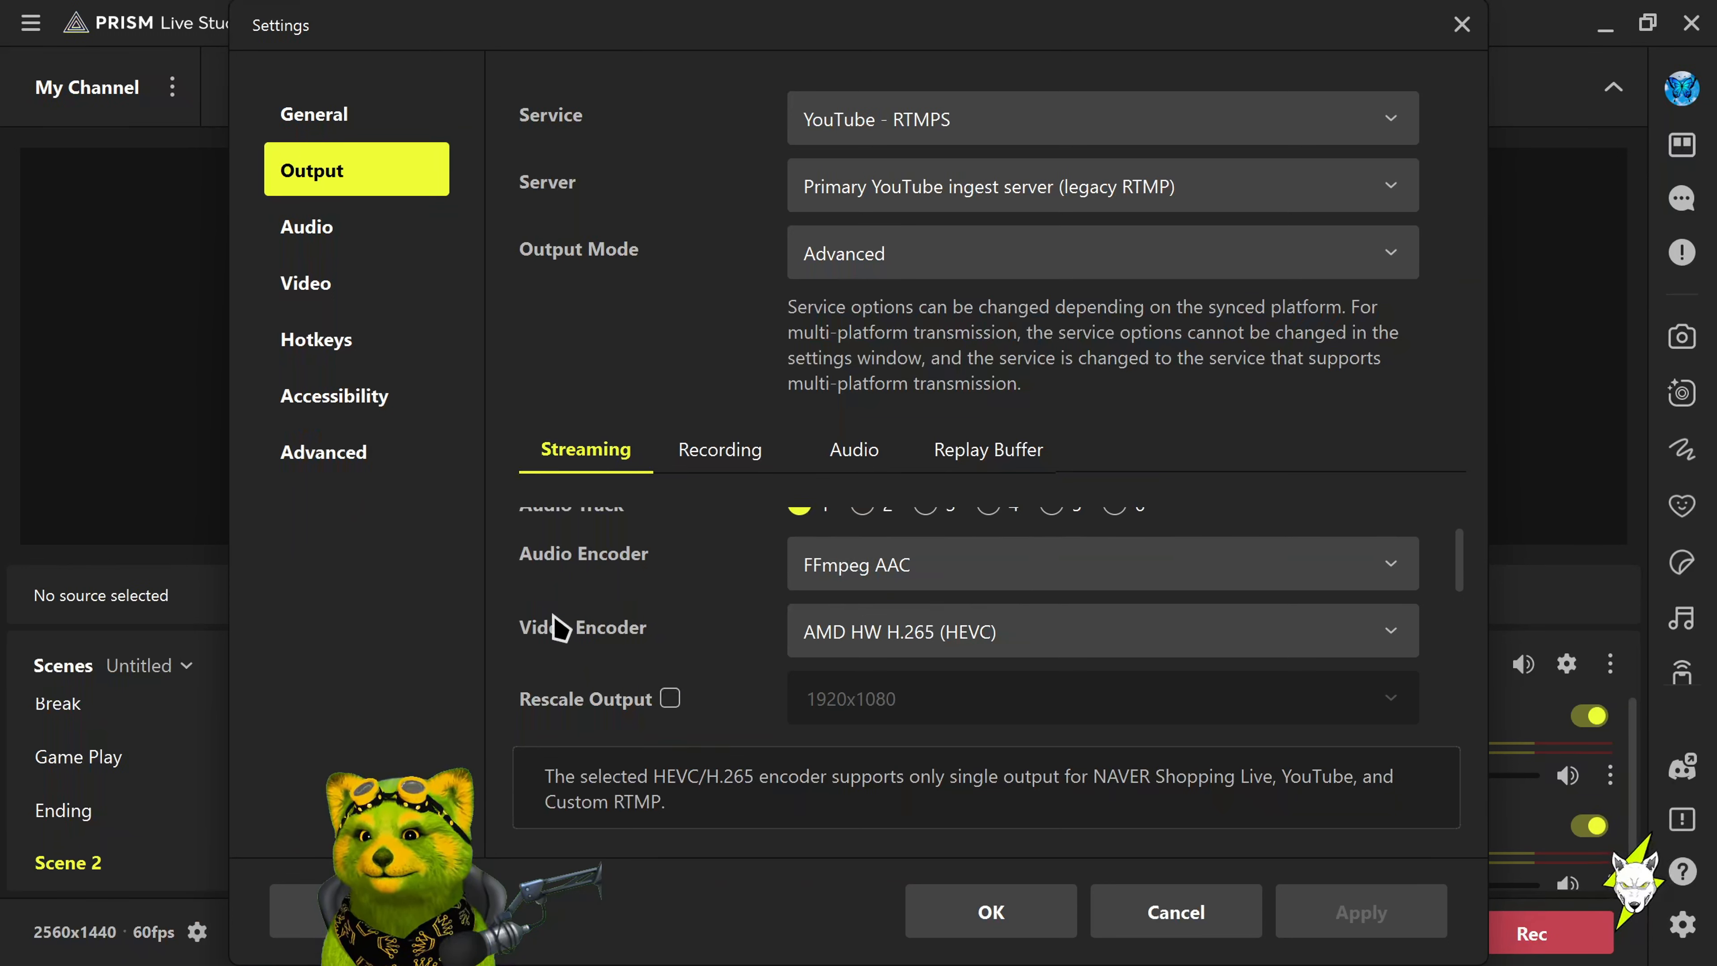
{"action": "left_click", "coordinate": [1390, 641]}
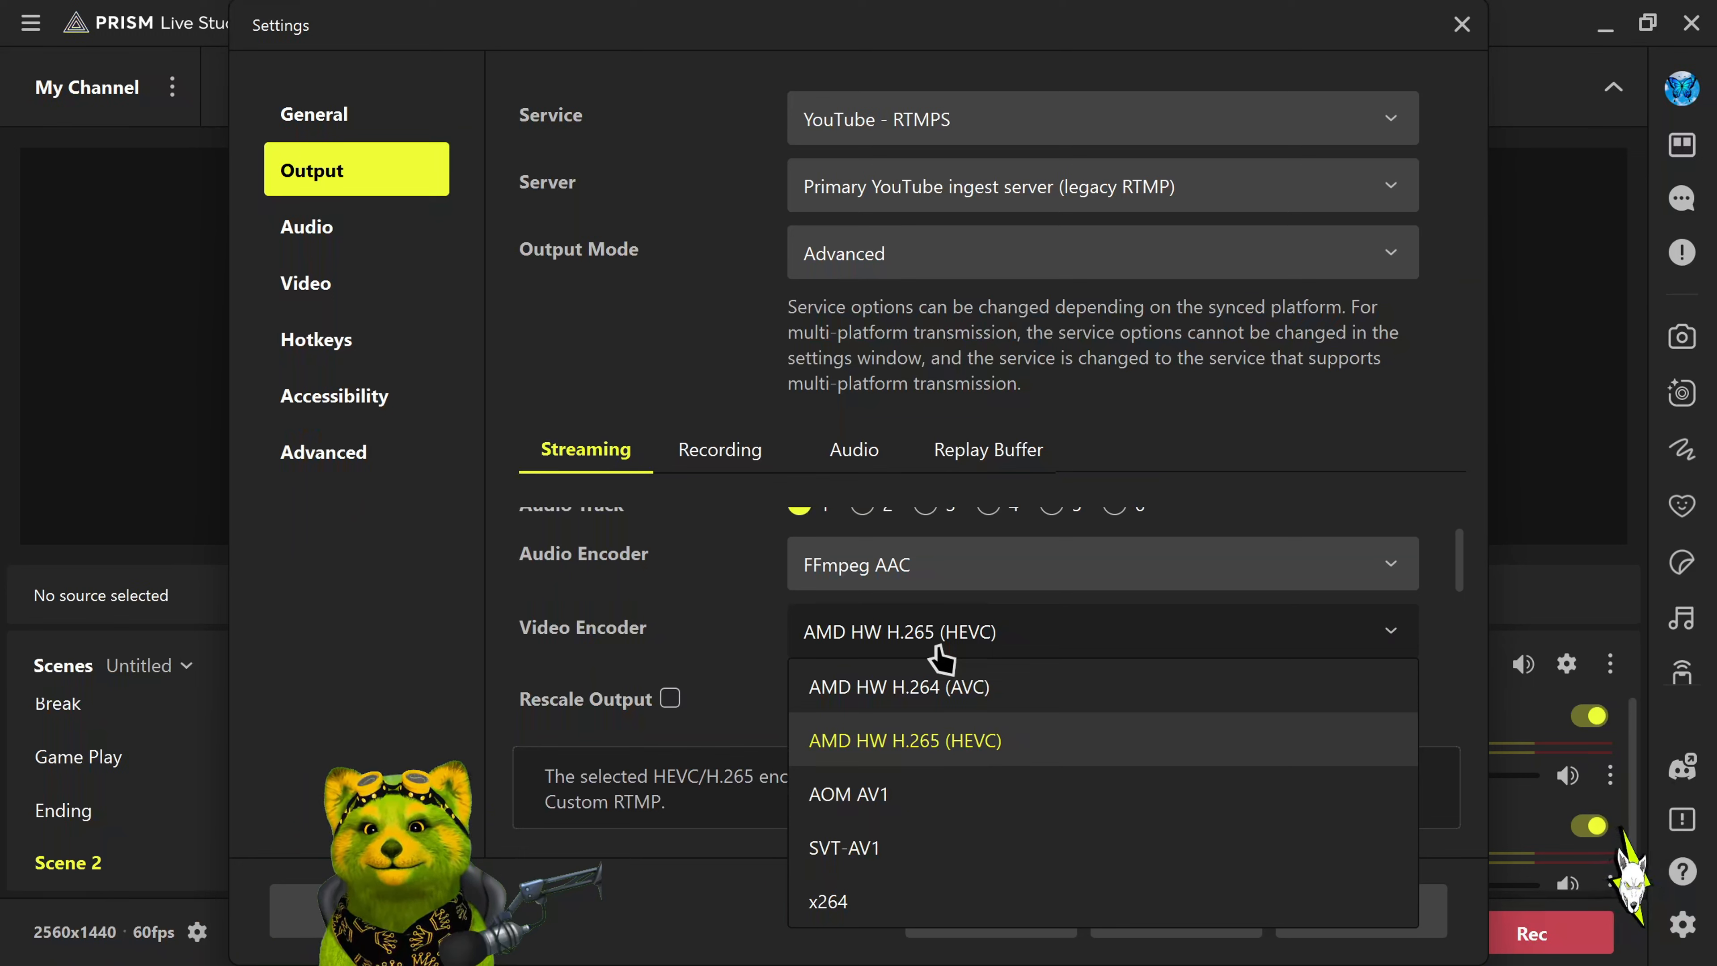
{"action": "left_click", "coordinate": [989, 632]}
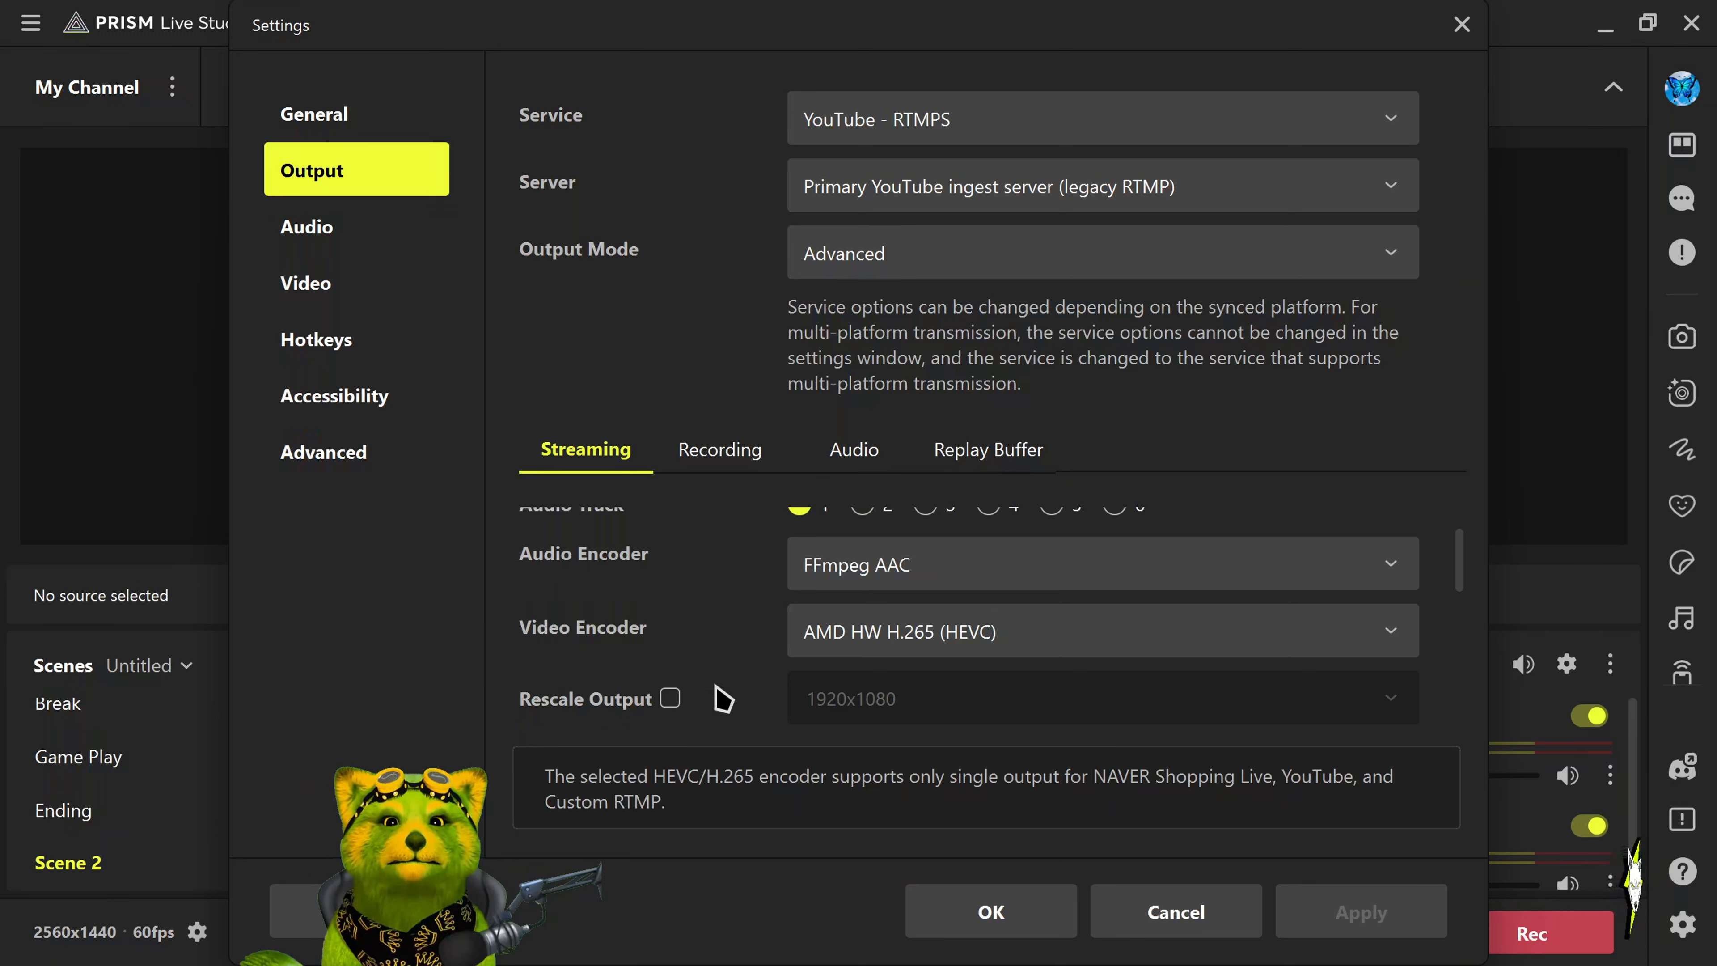
Examine the streaming encoder's rate control, bitrate, keyframe interval, available presets and AMF/FFmpeg options
{"action": "scroll", "coordinate": [715, 686], "scroll_direction": "down", "scroll_amount": 1}
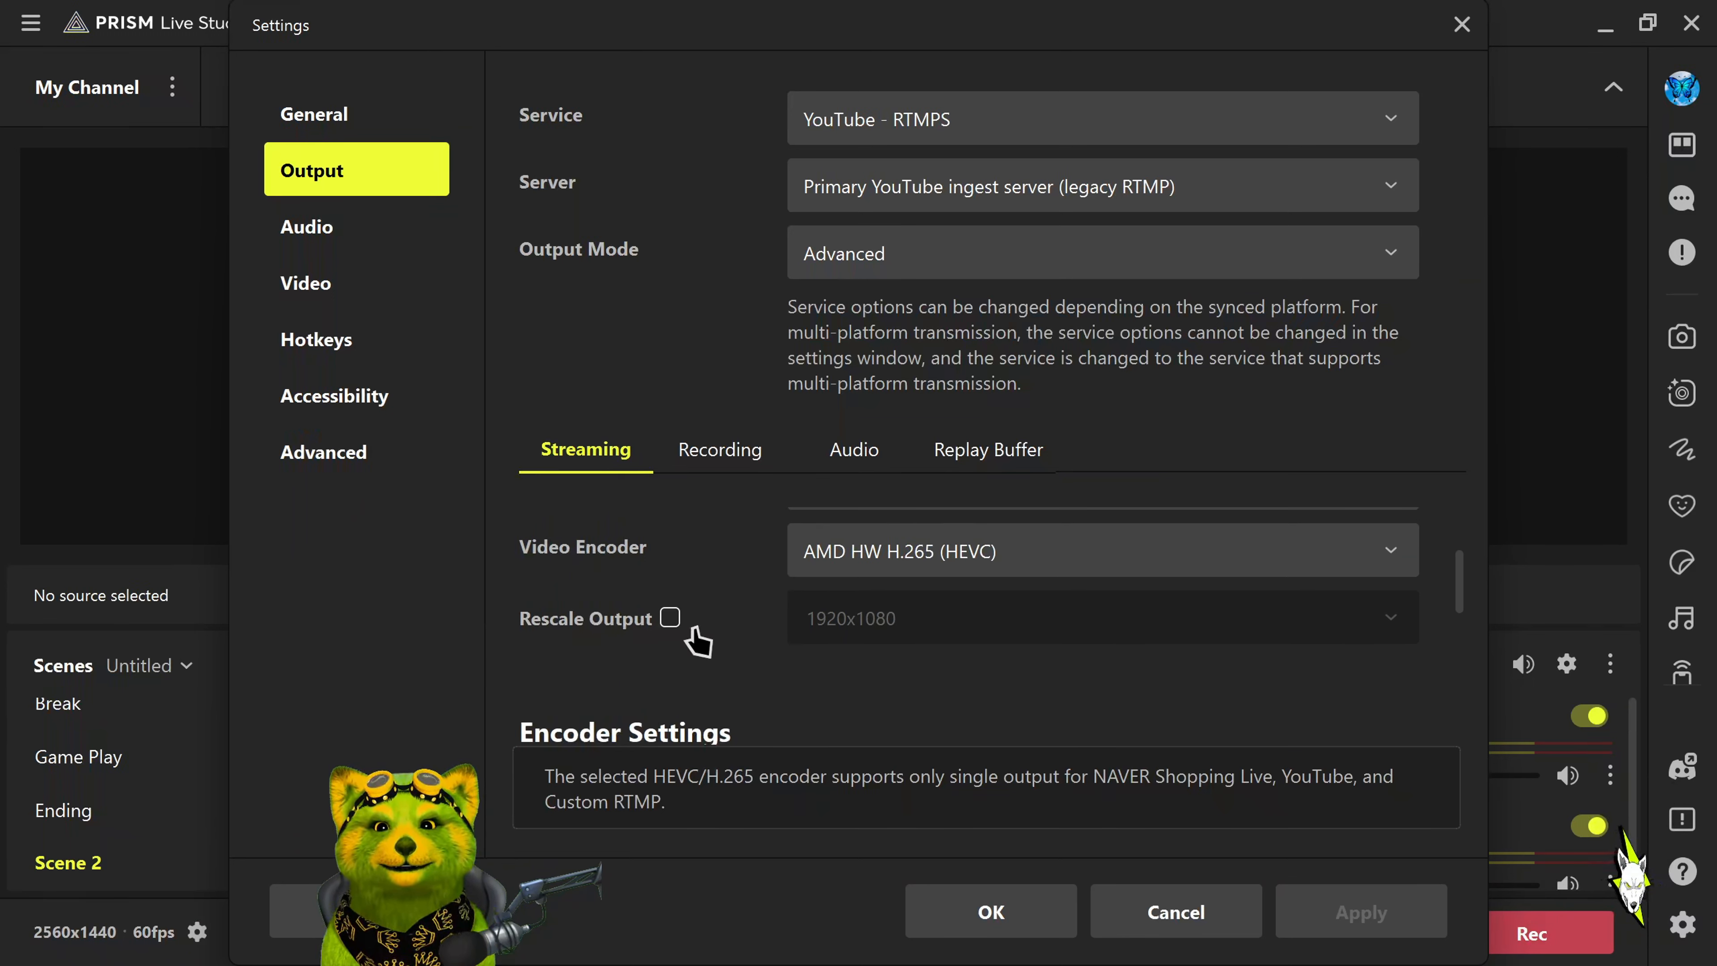
{"action": "scroll", "coordinate": [784, 655], "scroll_direction": "down", "scroll_amount": 2}
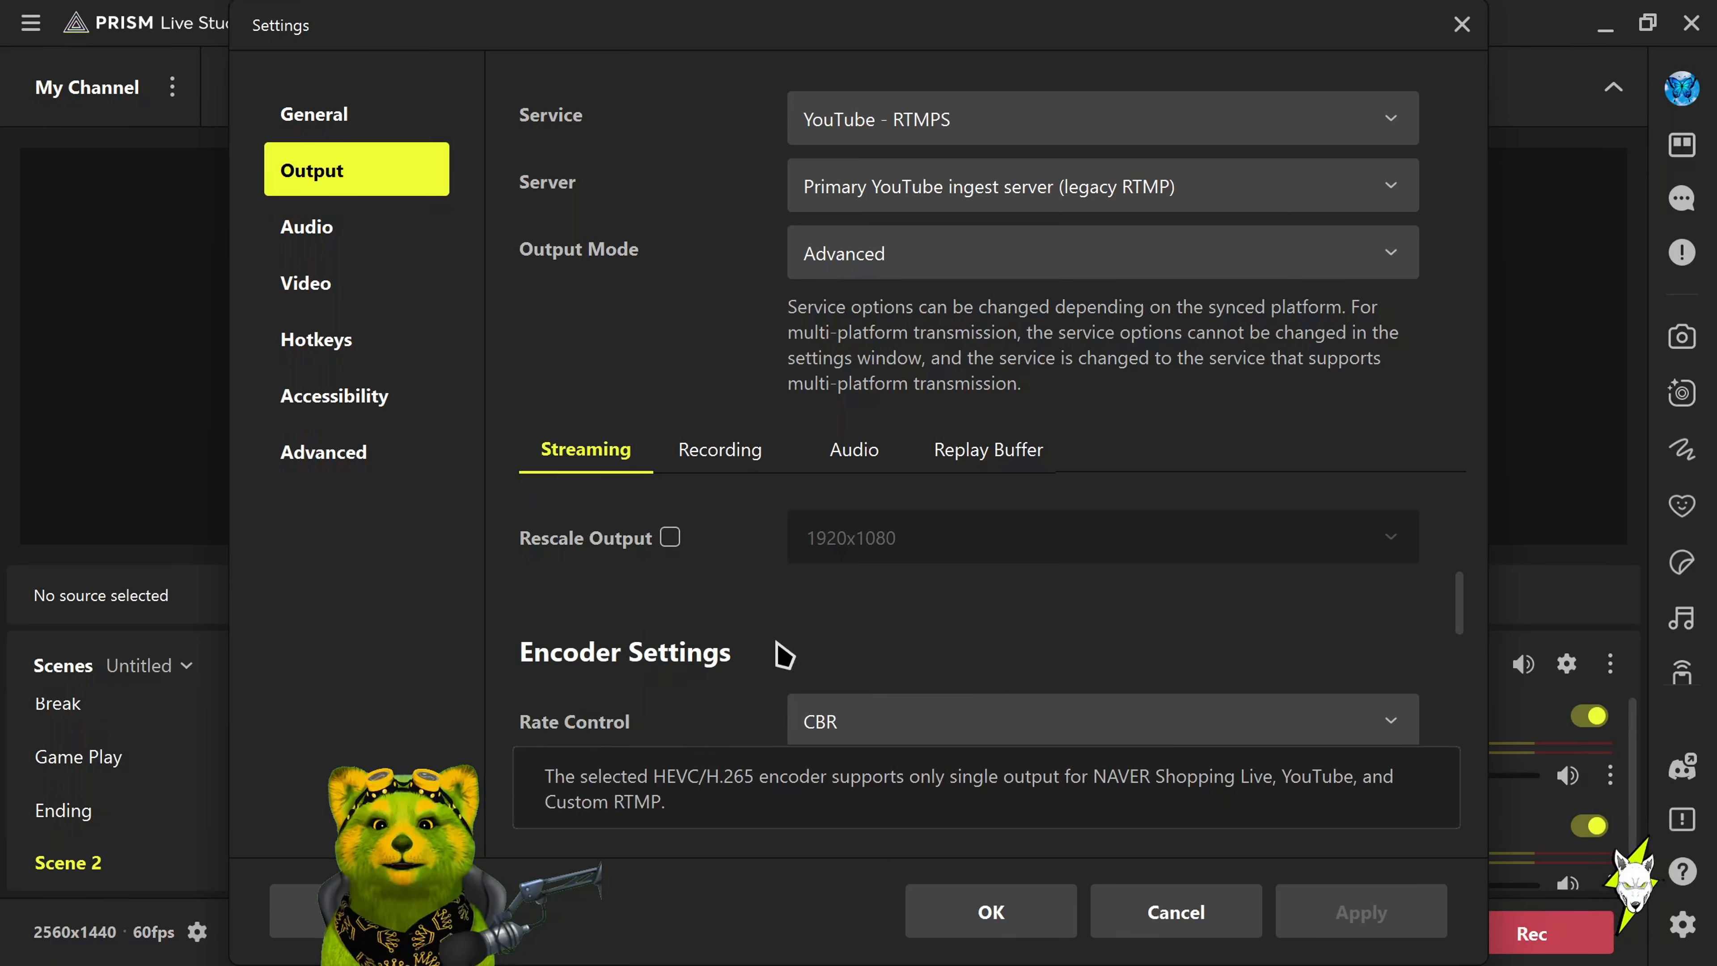
{"action": "scroll", "coordinate": [784, 655], "scroll_direction": "down", "scroll_amount": 2}
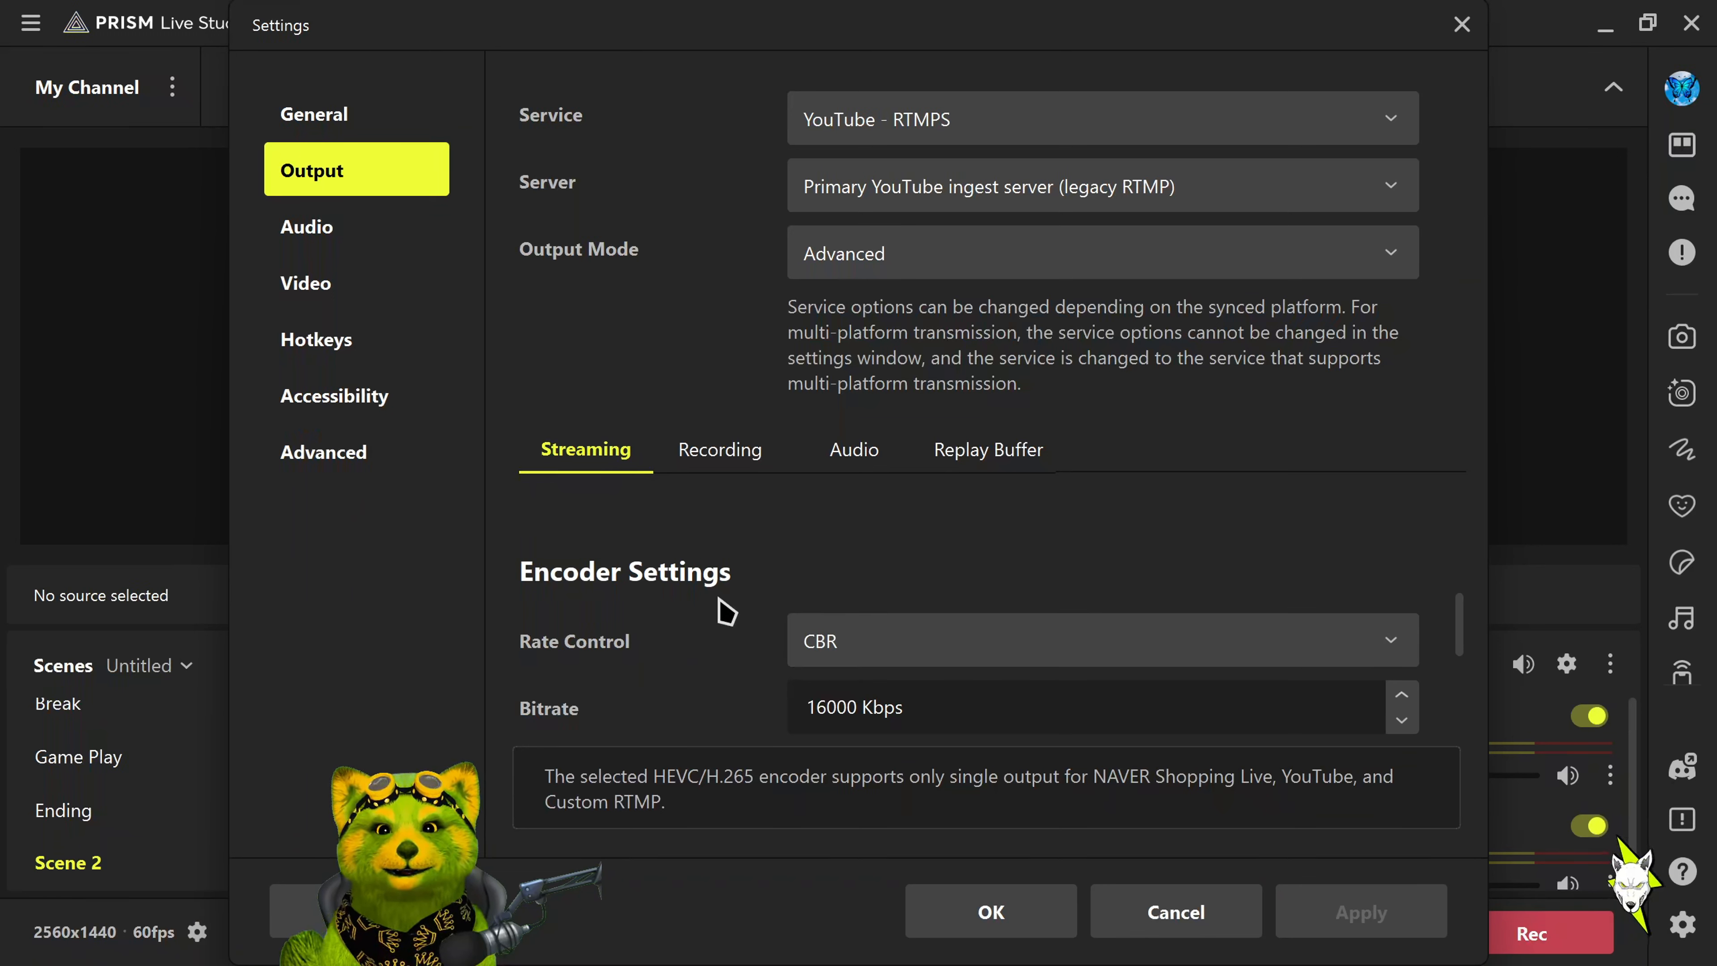
{"action": "scroll", "coordinate": [717, 609], "scroll_direction": "down", "scroll_amount": 2}
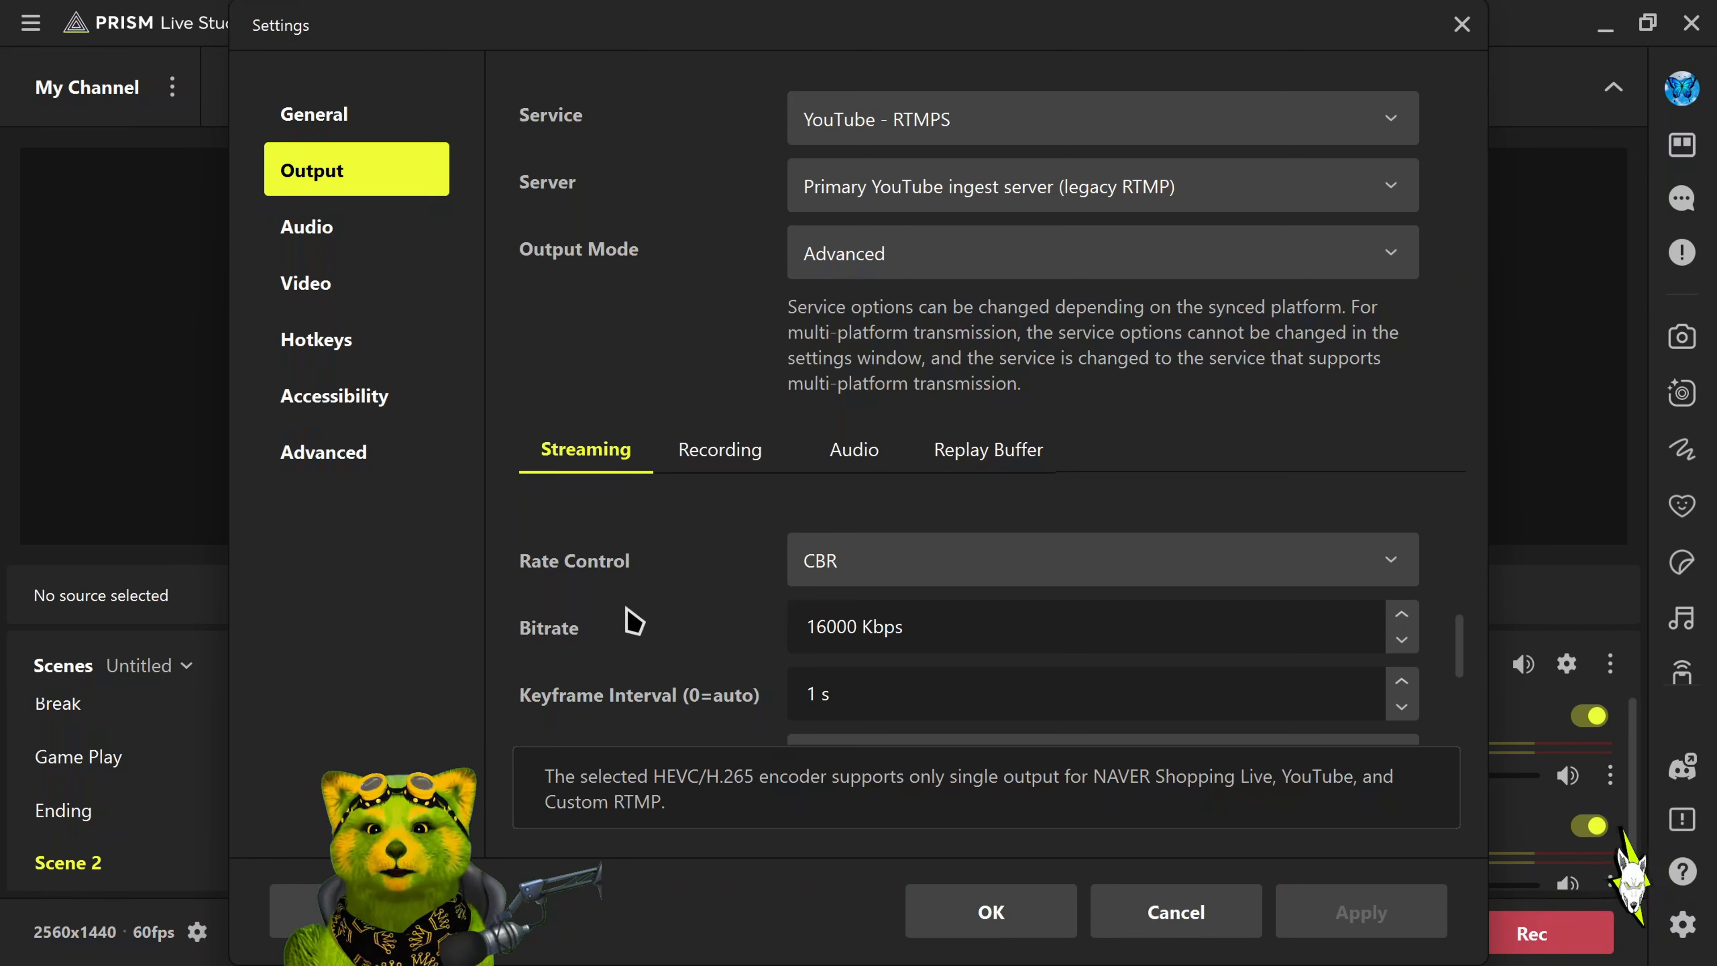
{"action": "scroll", "coordinate": [637, 607], "scroll_direction": "down", "scroll_amount": 1}
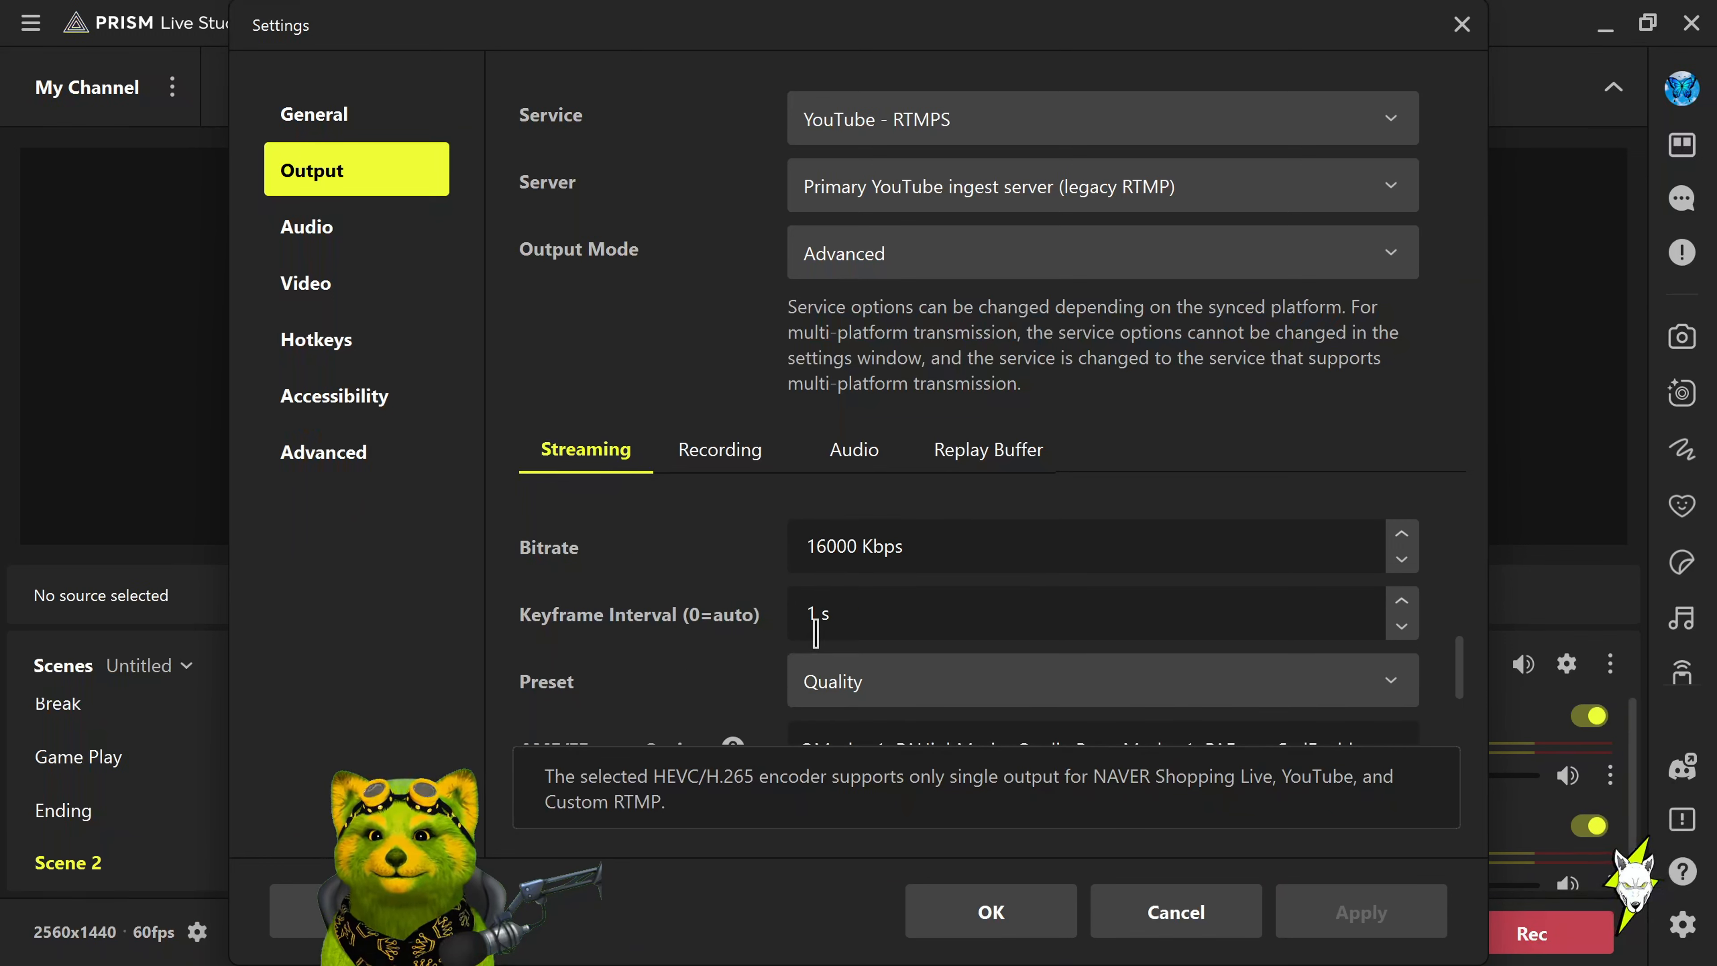
{"action": "scroll", "coordinate": [756, 644], "scroll_direction": "down", "scroll_amount": 1}
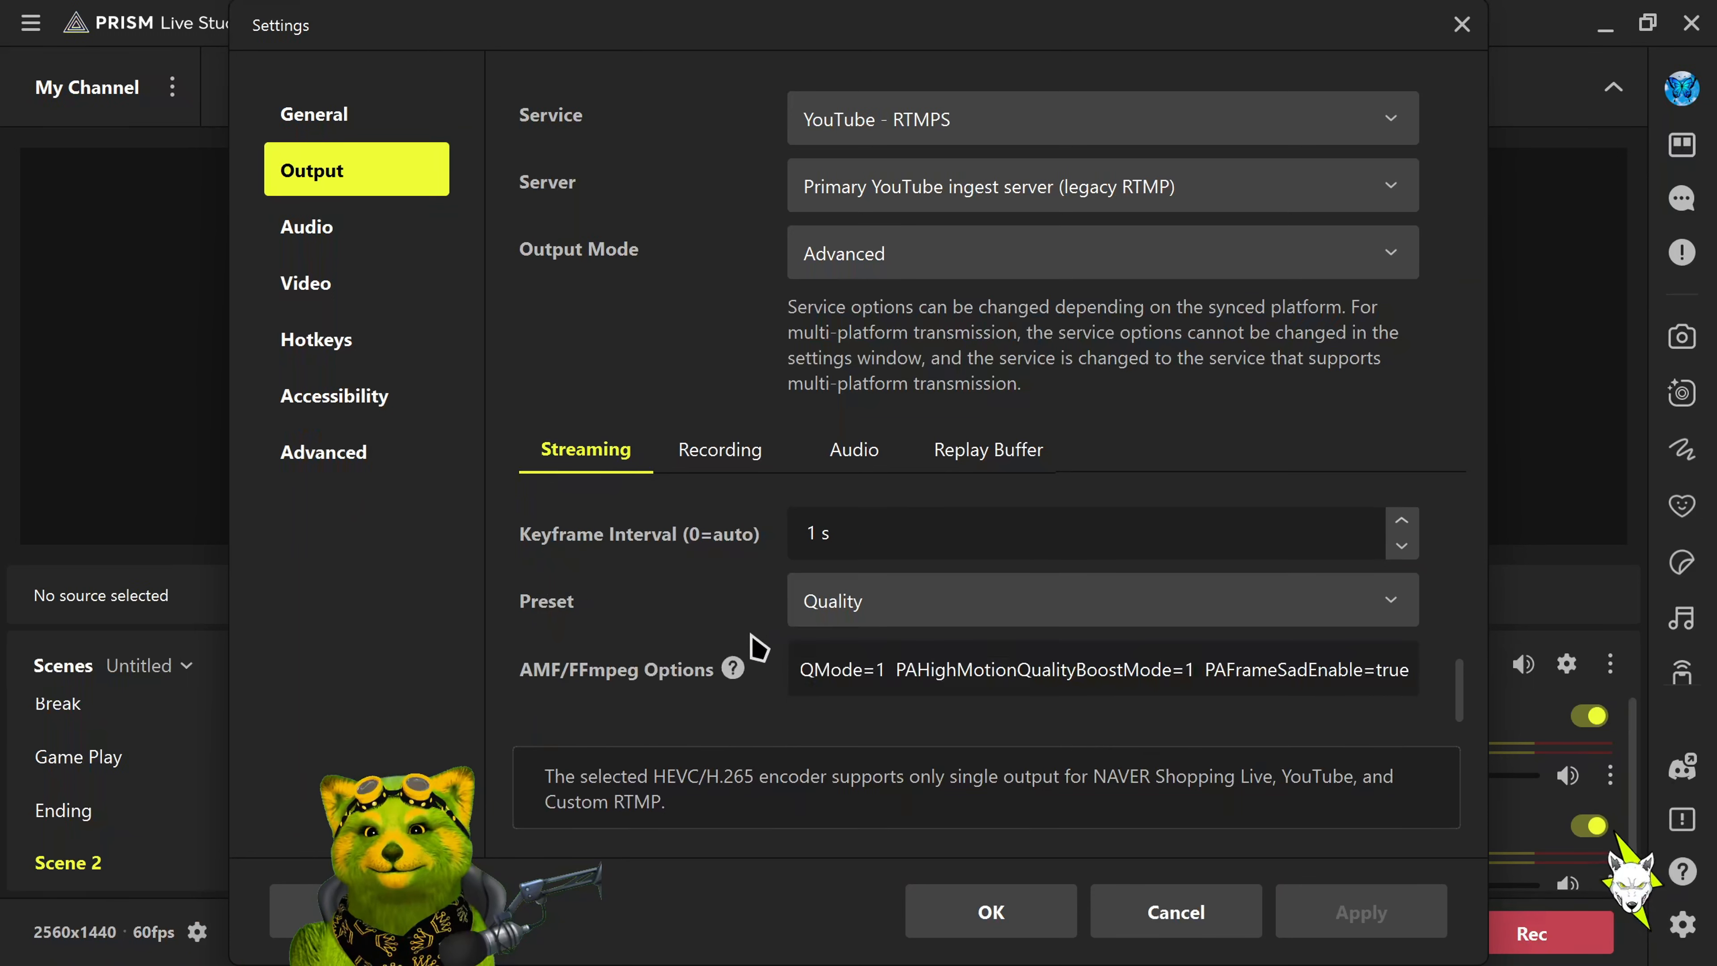
{"action": "left_click", "coordinate": [878, 609]}
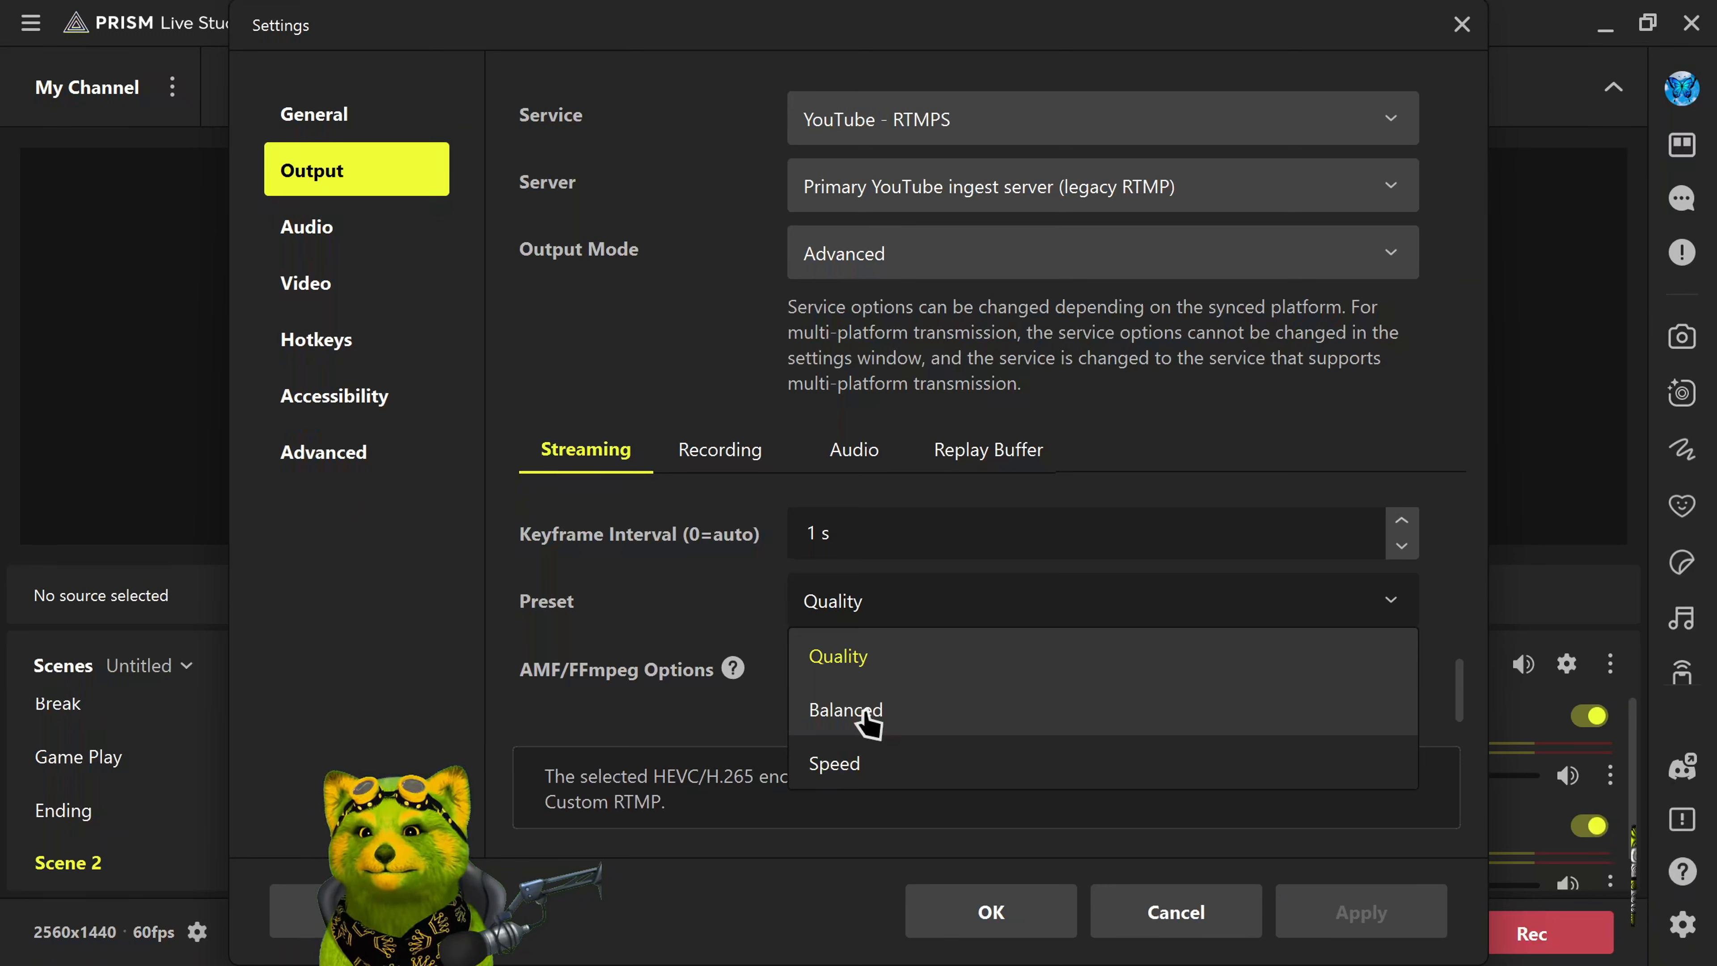
{"action": "left_click", "coordinate": [460, 625]}
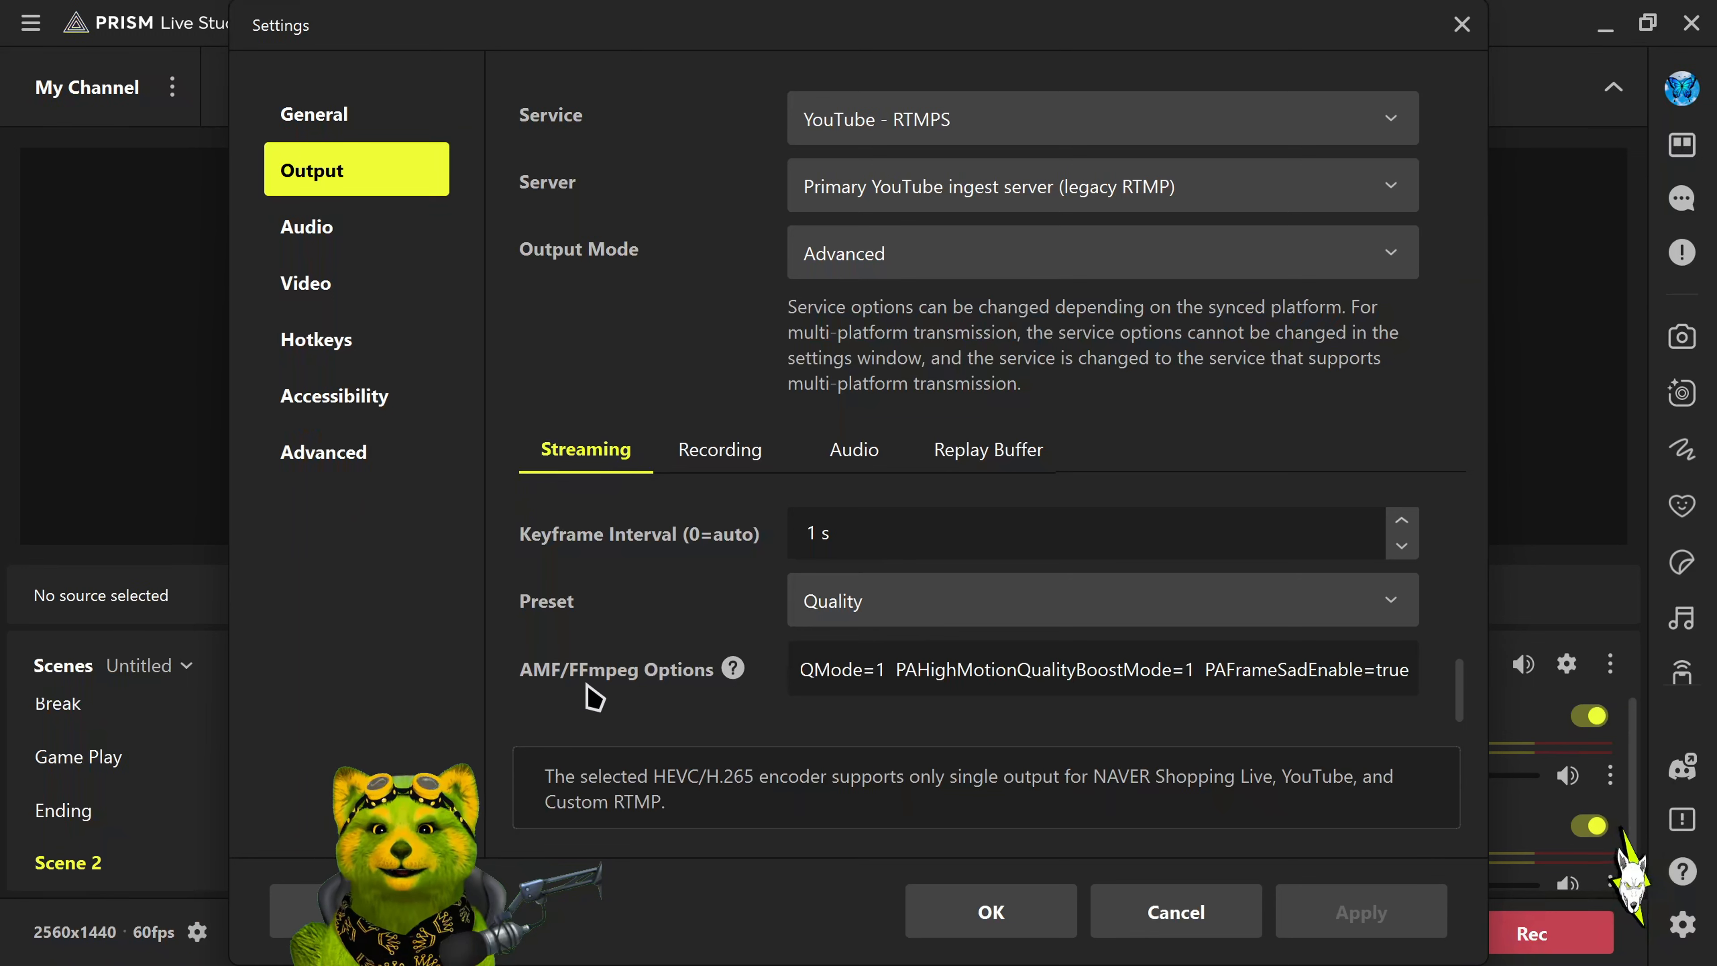
{"action": "mouse_move", "coordinate": [601, 698]}
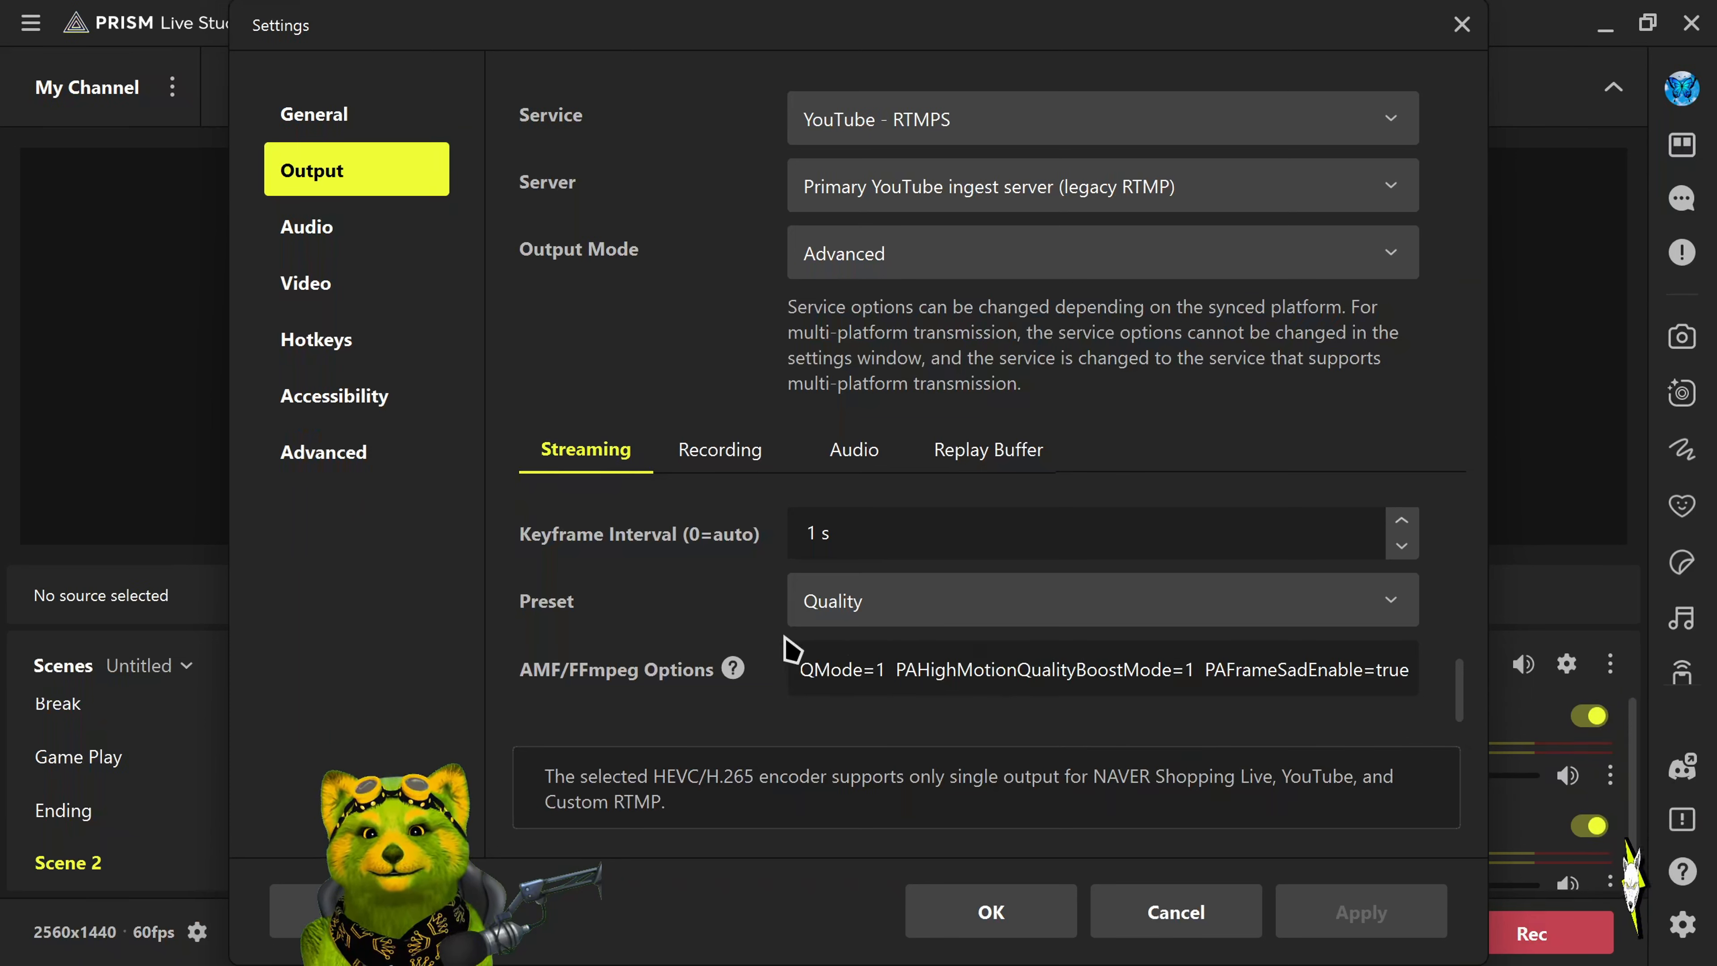
Review the Streaming output settings once more, from the audio track and encoders down to the AMF/FFmpeg options
{"action": "scroll", "coordinate": [760, 668], "scroll_direction": "down", "scroll_amount": 1}
{"action": "scroll", "coordinate": [761, 668], "scroll_direction": "up", "scroll_amount": 5}
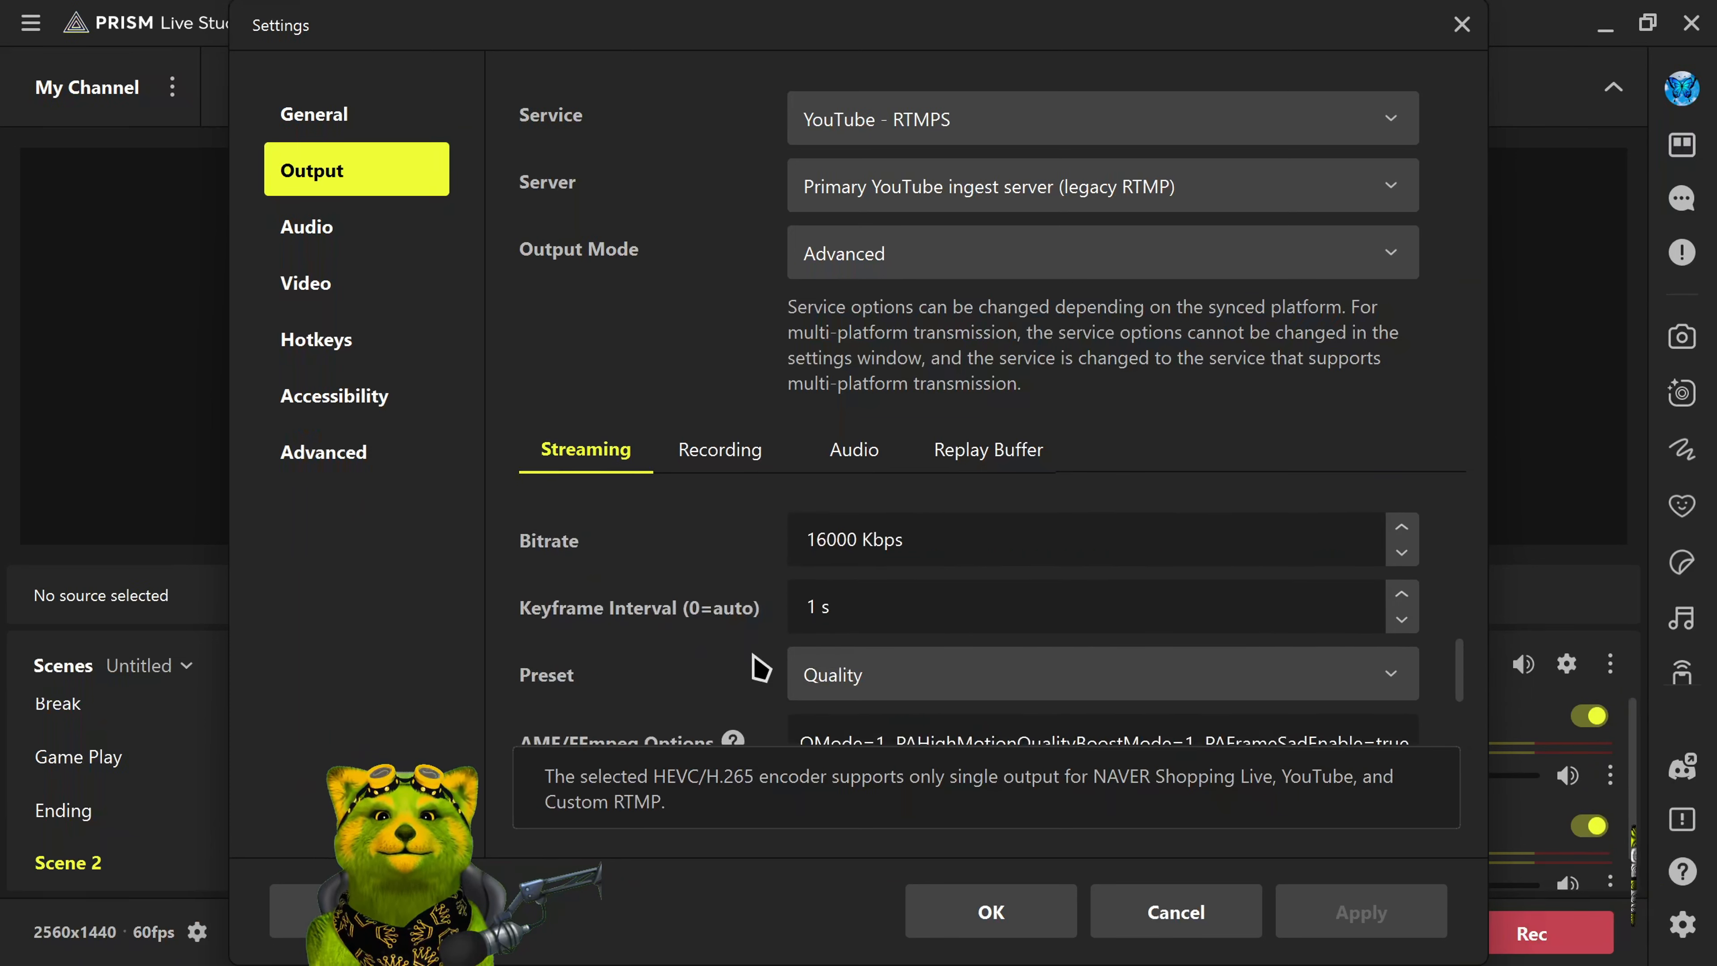
{"action": "scroll", "coordinate": [761, 668], "scroll_direction": "up", "scroll_amount": 3}
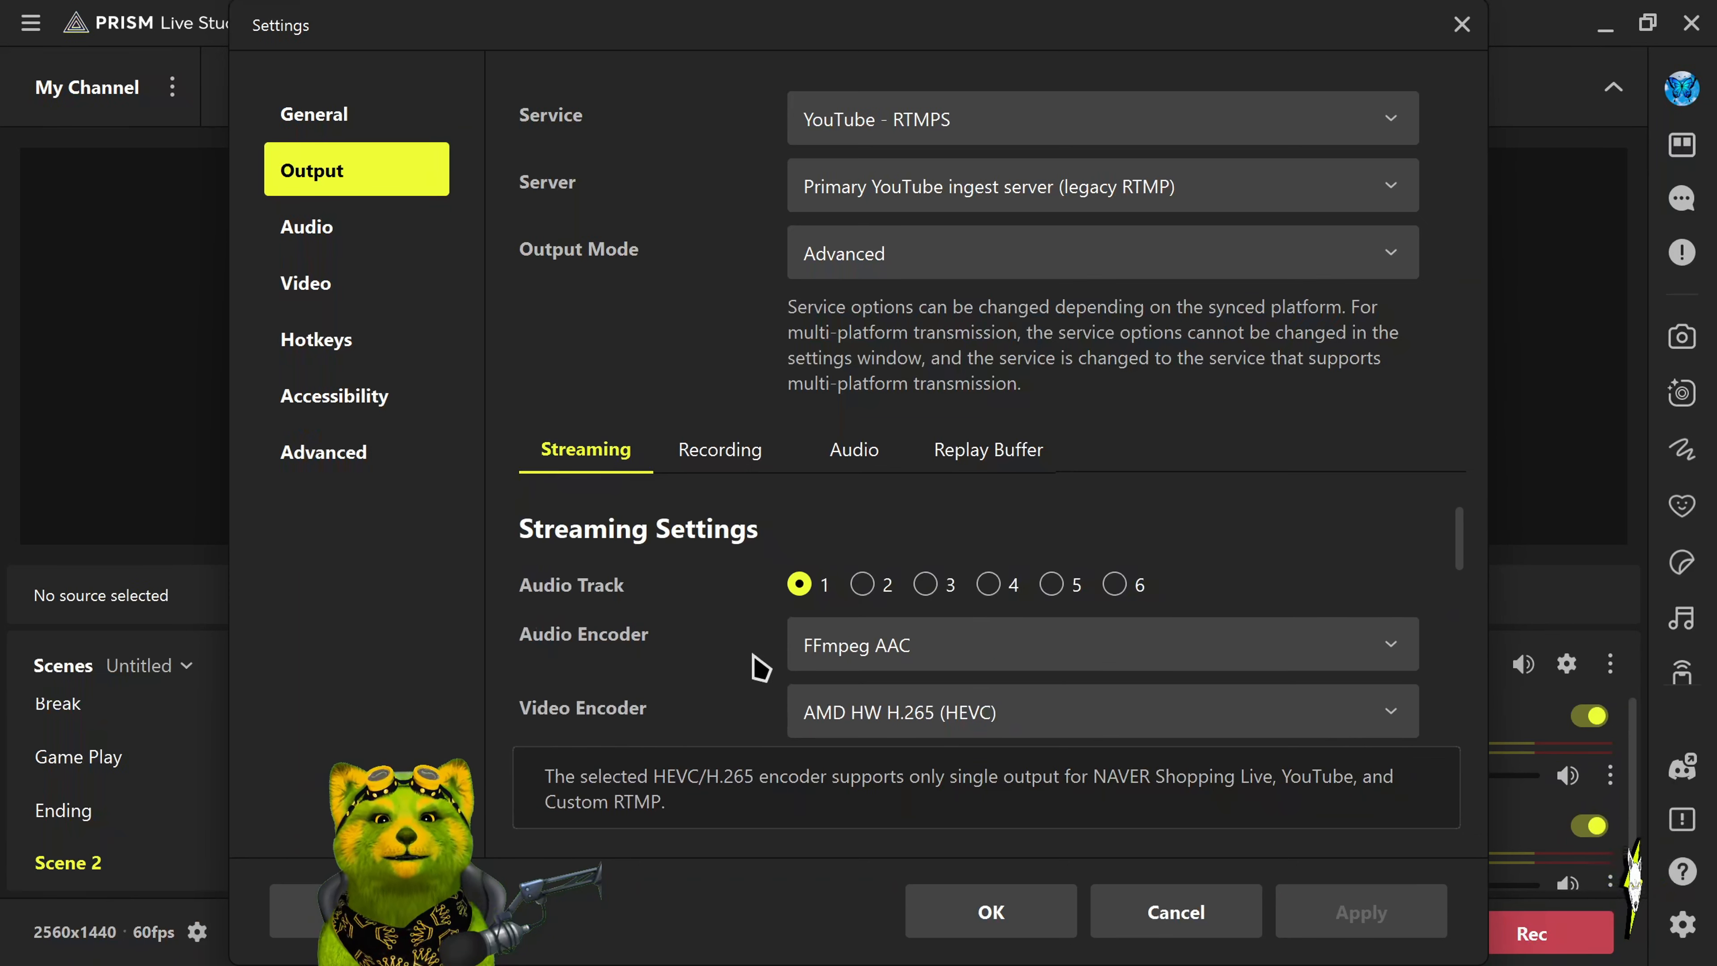
{"action": "scroll", "coordinate": [761, 669], "scroll_direction": "down", "scroll_amount": 1}
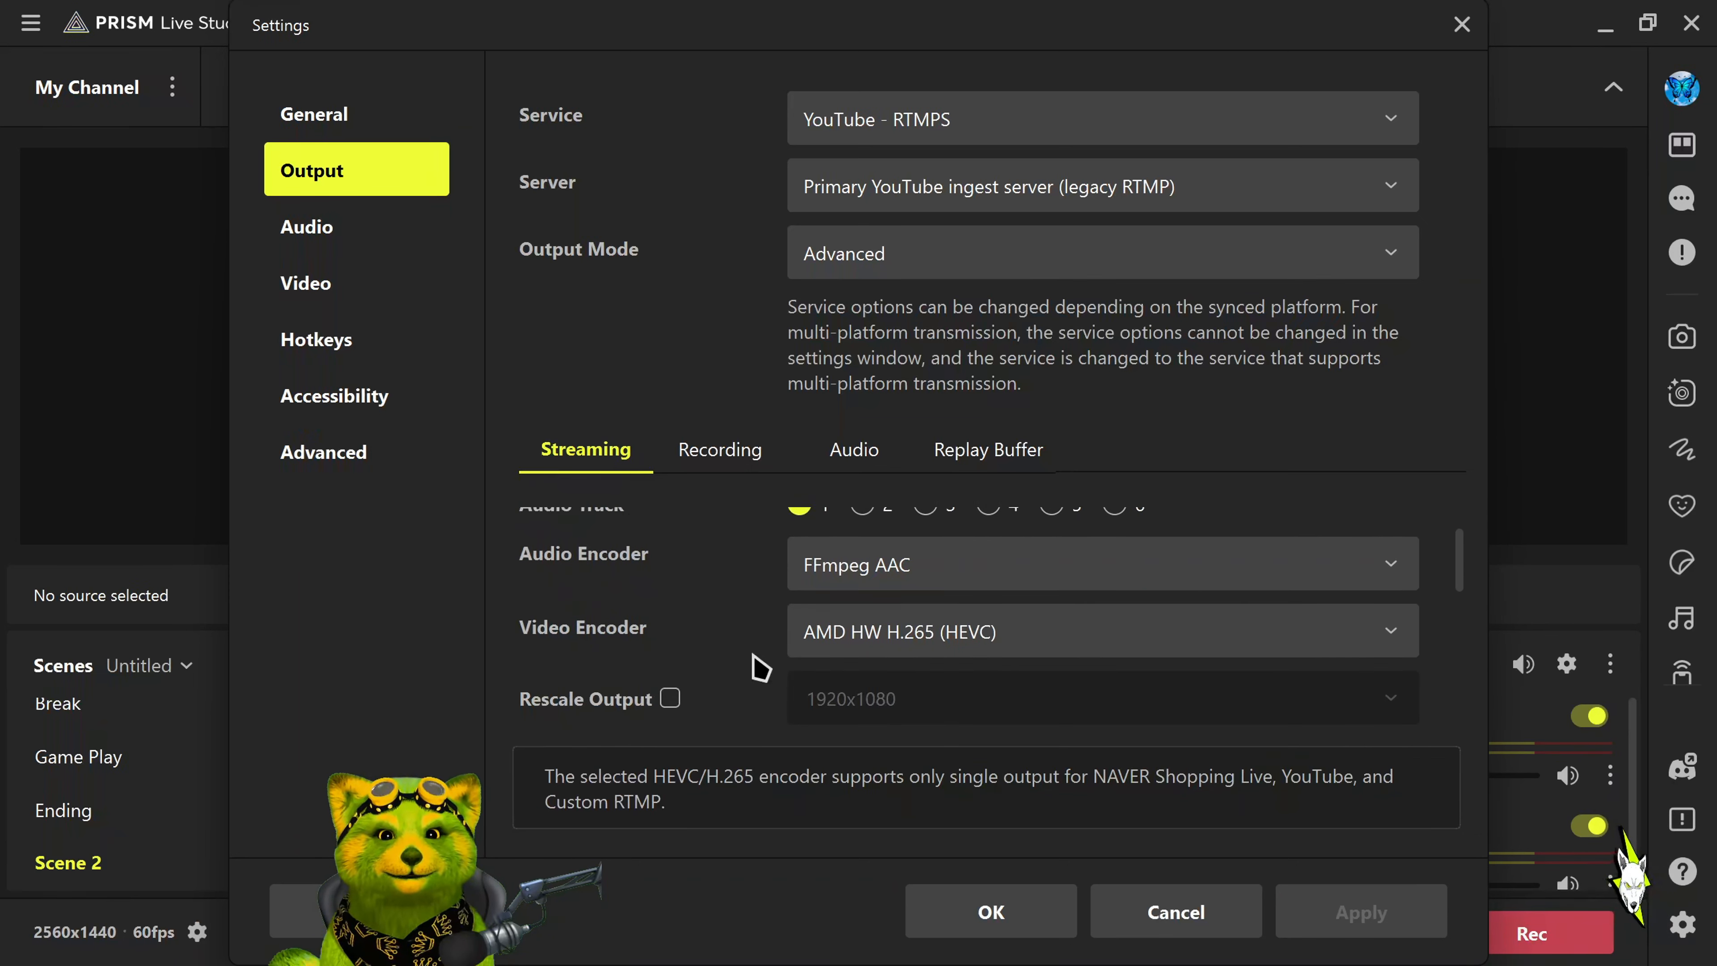
{"action": "scroll", "coordinate": [761, 668], "scroll_direction": "down", "scroll_amount": 1}
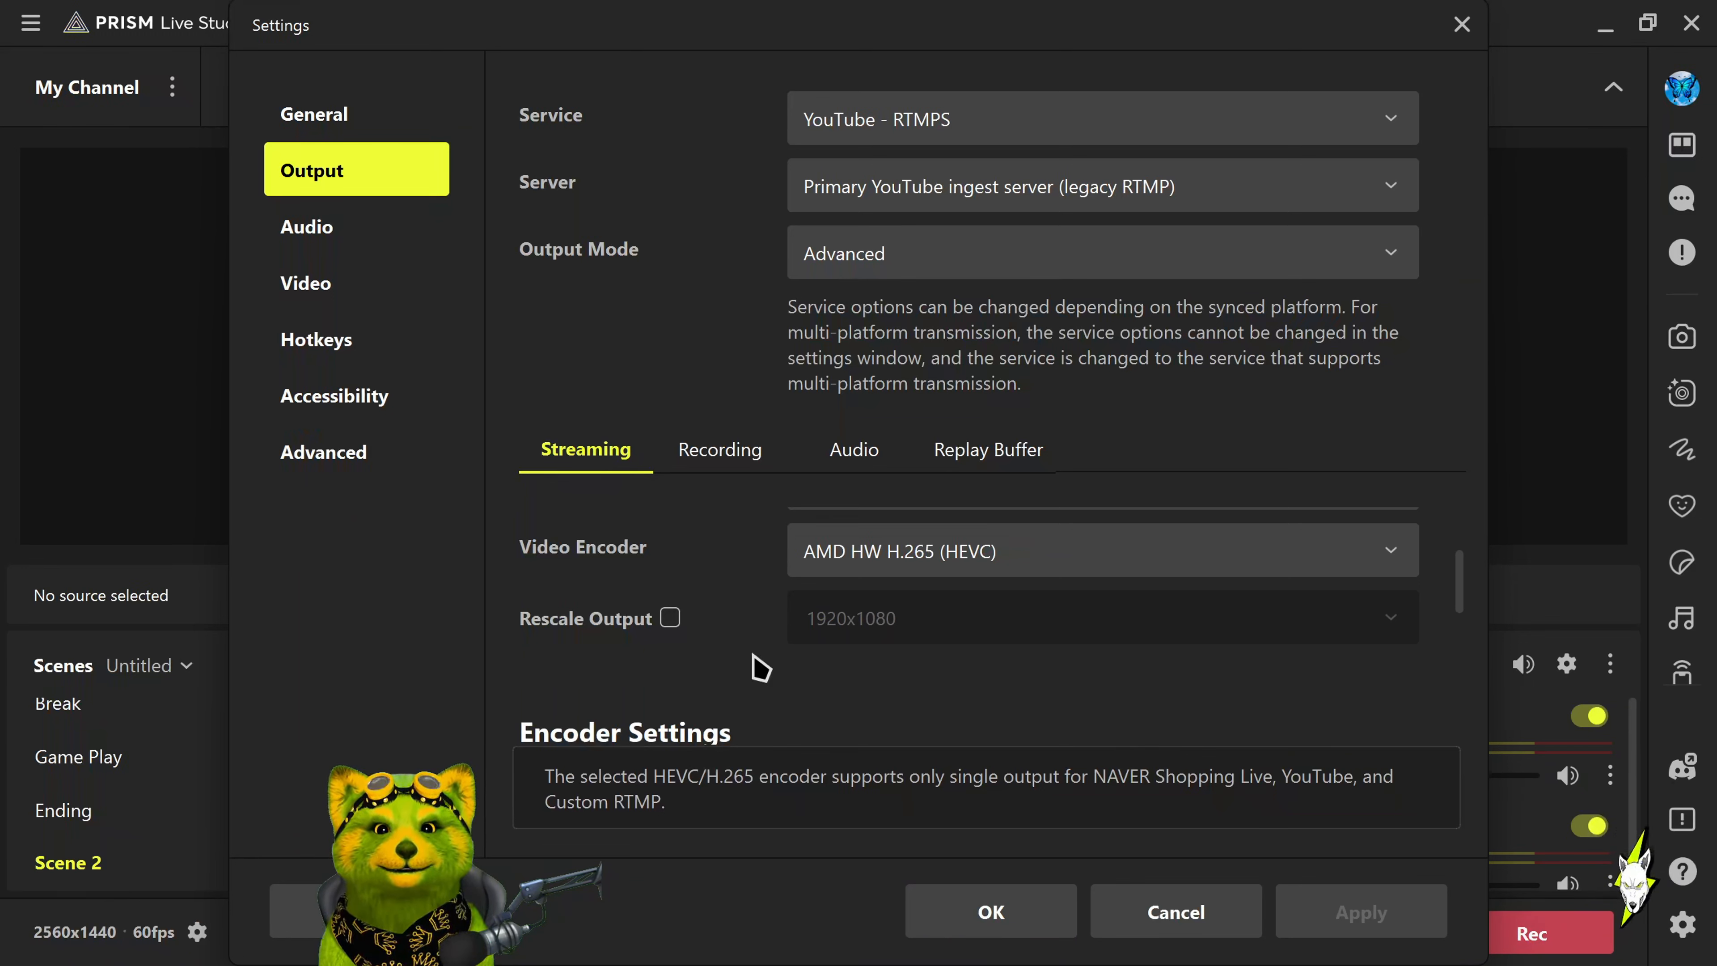
{"action": "scroll", "coordinate": [761, 668], "scroll_direction": "down", "scroll_amount": 1}
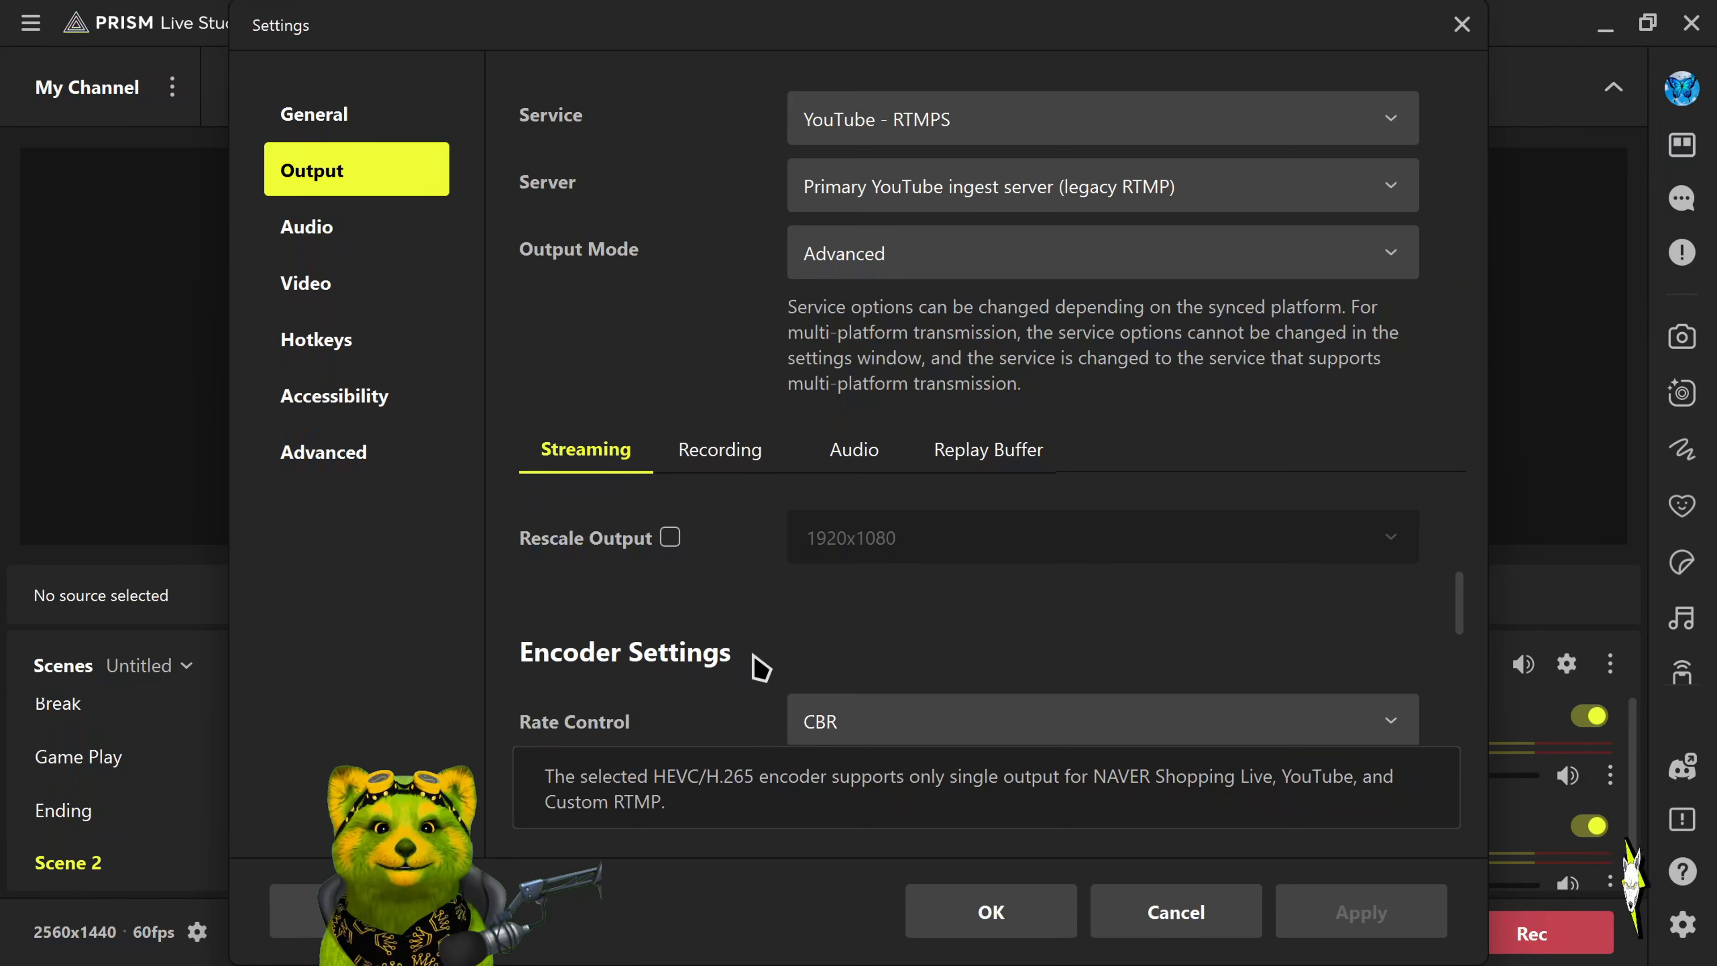
{"action": "scroll", "coordinate": [760, 668], "scroll_direction": "down", "scroll_amount": 1}
{"action": "scroll", "coordinate": [761, 668], "scroll_direction": "down", "scroll_amount": 2}
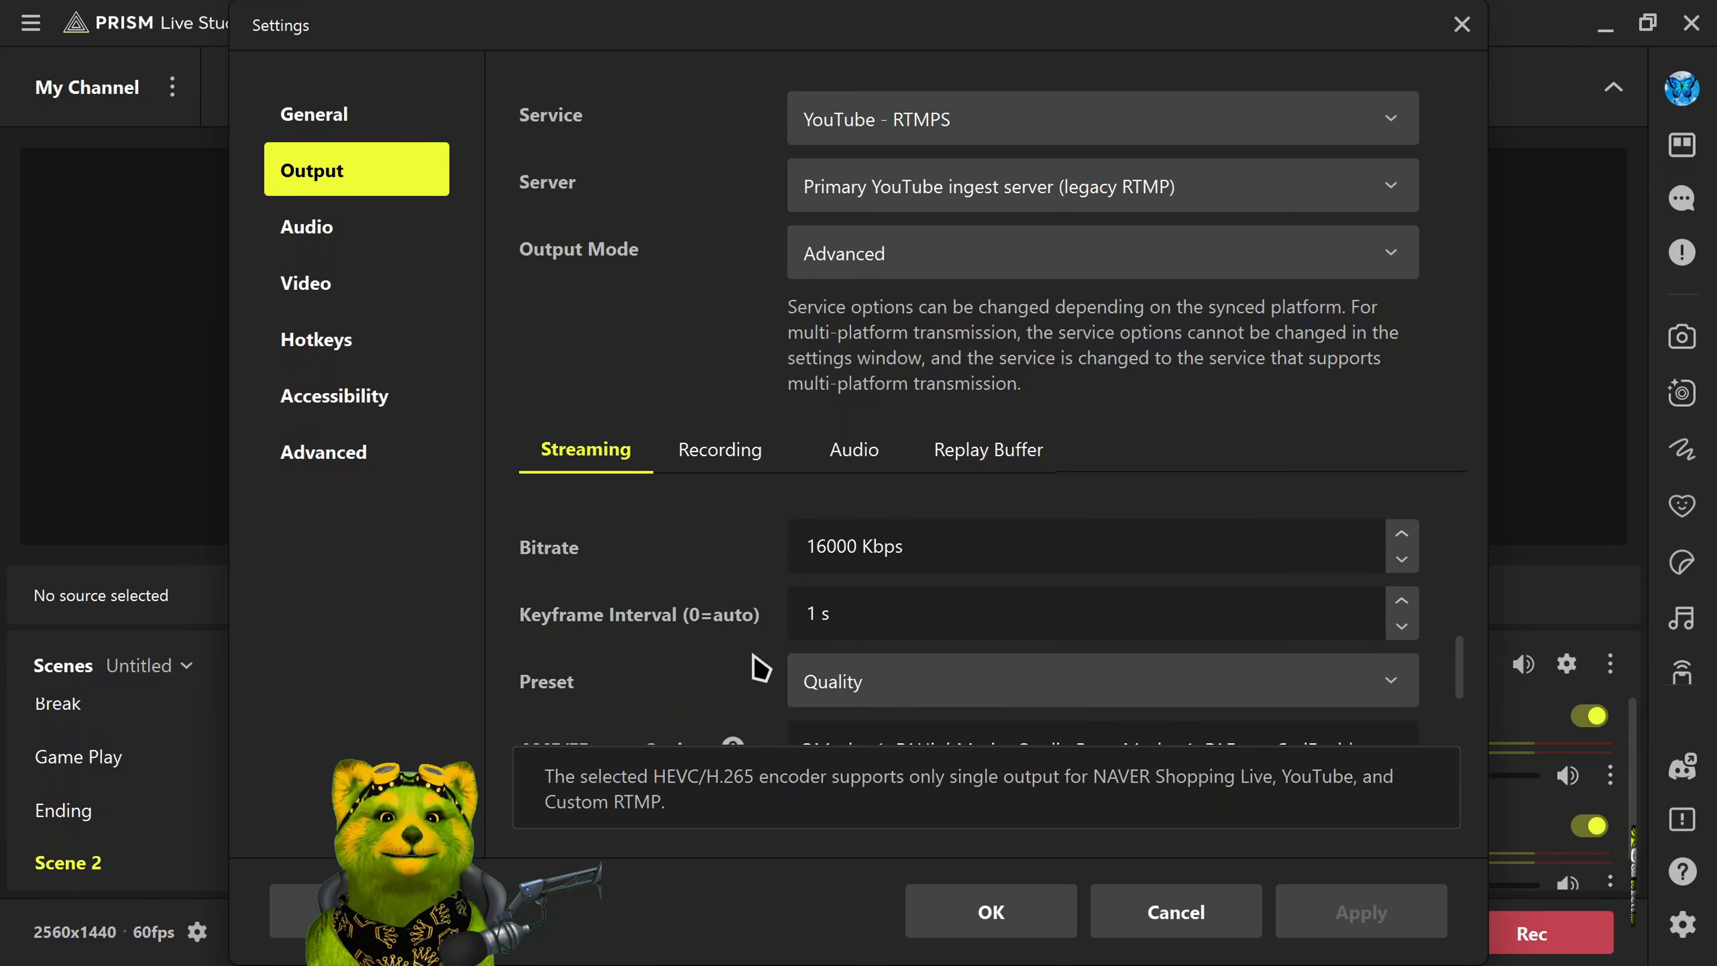
{"action": "scroll", "coordinate": [760, 669], "scroll_direction": "down", "scroll_amount": 1}
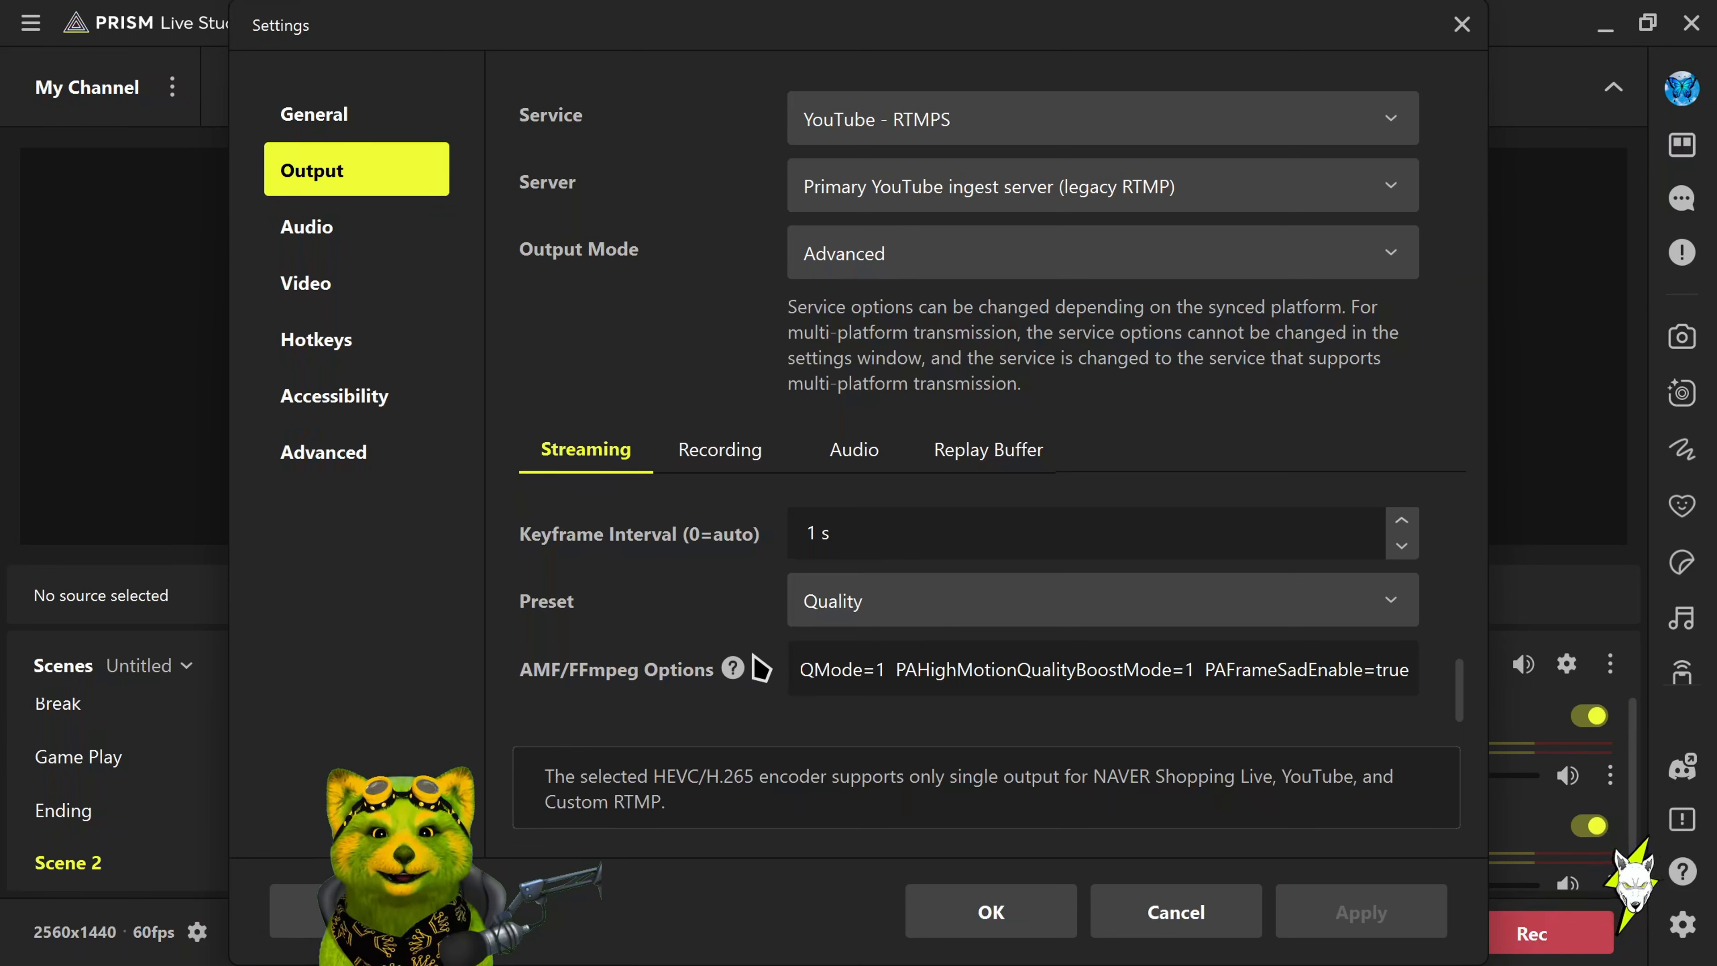
{"action": "scroll", "coordinate": [761, 668], "scroll_direction": "down", "scroll_amount": 1}
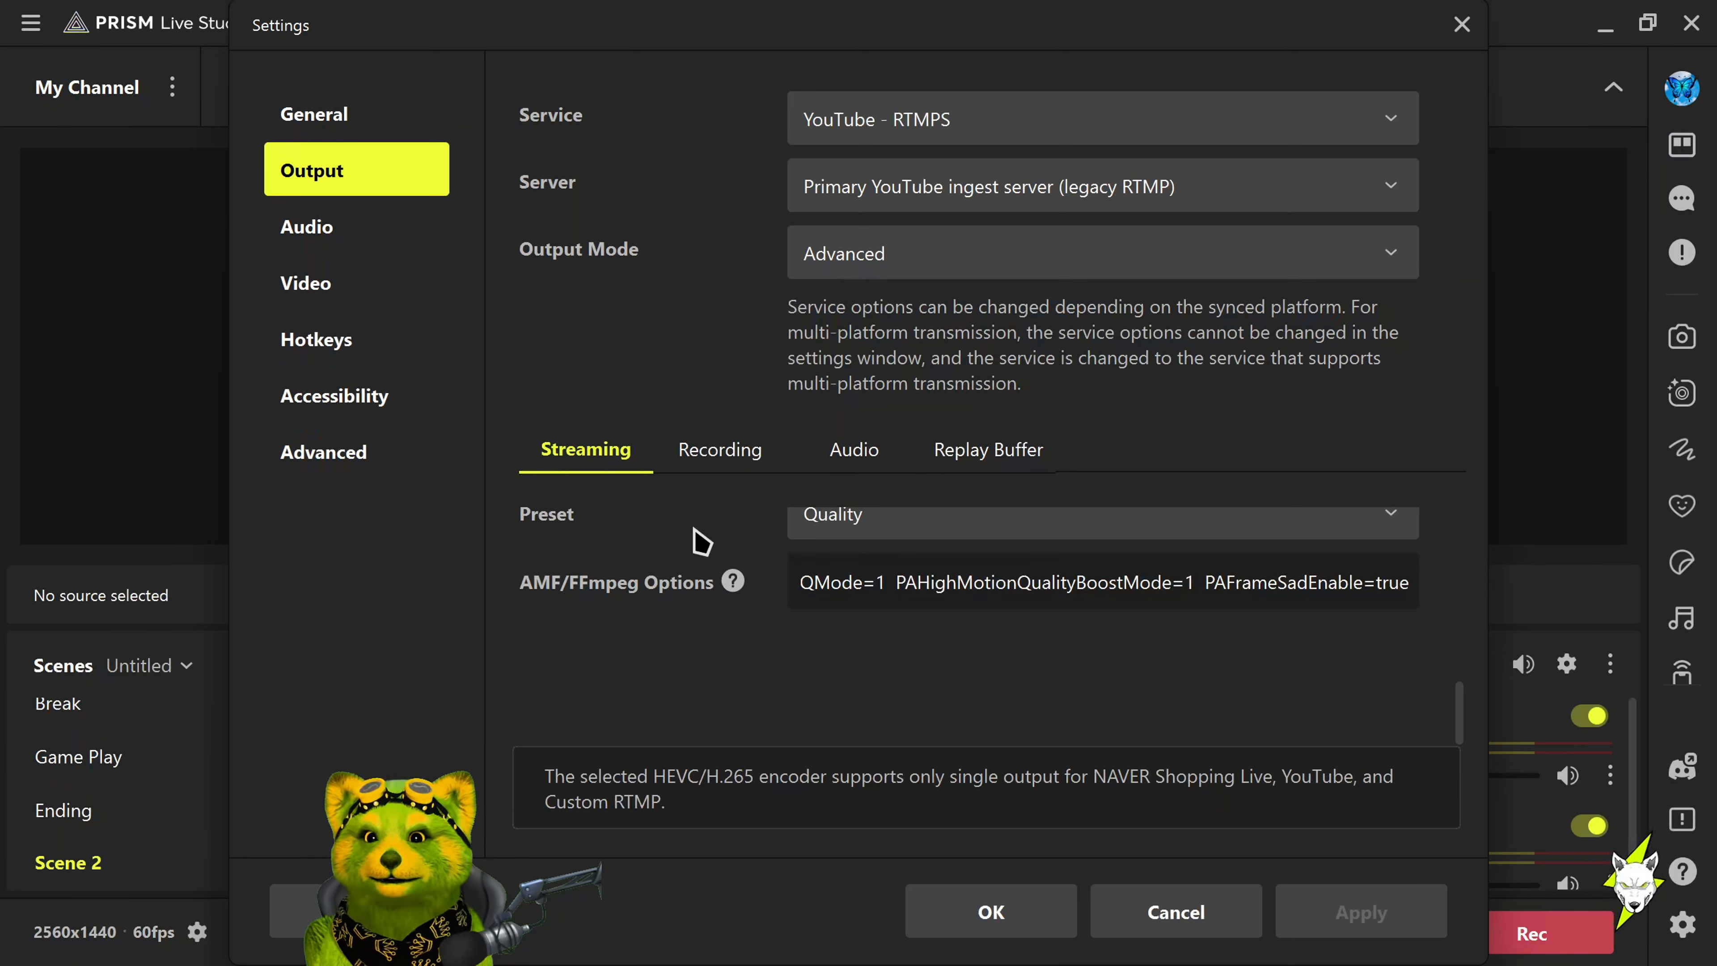
Show the Recording output settings, view the folder chooser for the recording and screenshot path, and dismiss it
{"action": "left_click", "coordinate": [721, 474]}
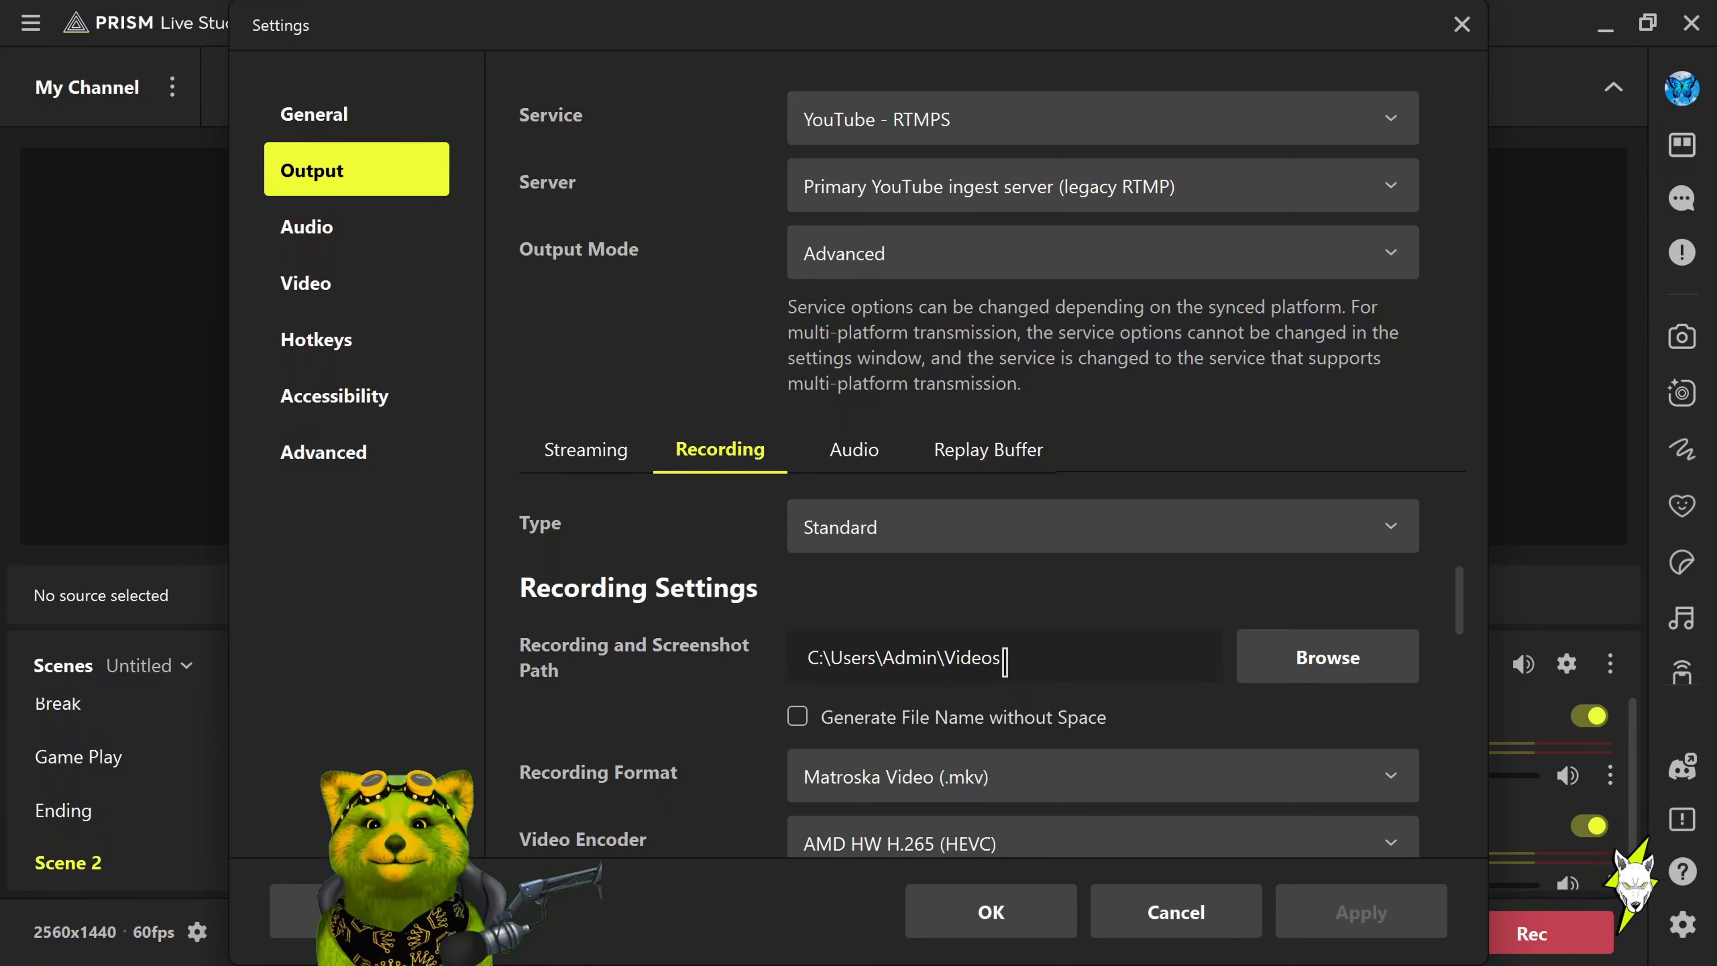
{"action": "left_click", "coordinate": [1315, 667]}
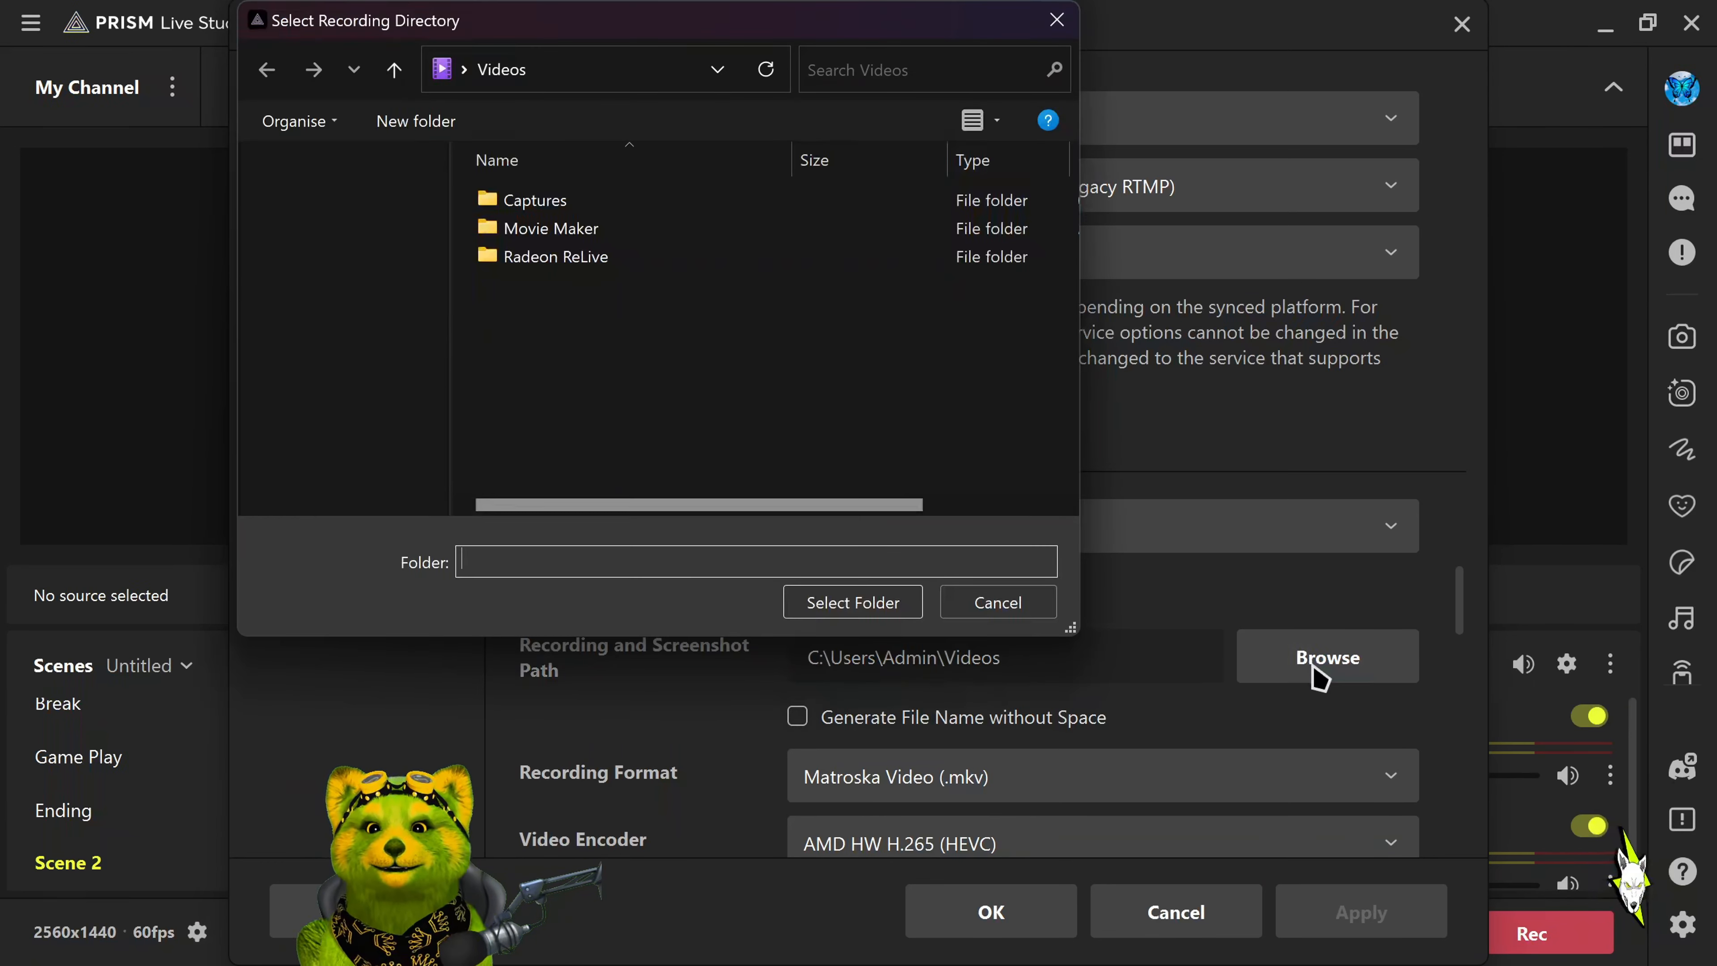
{"action": "left_click", "coordinate": [1056, 23]}
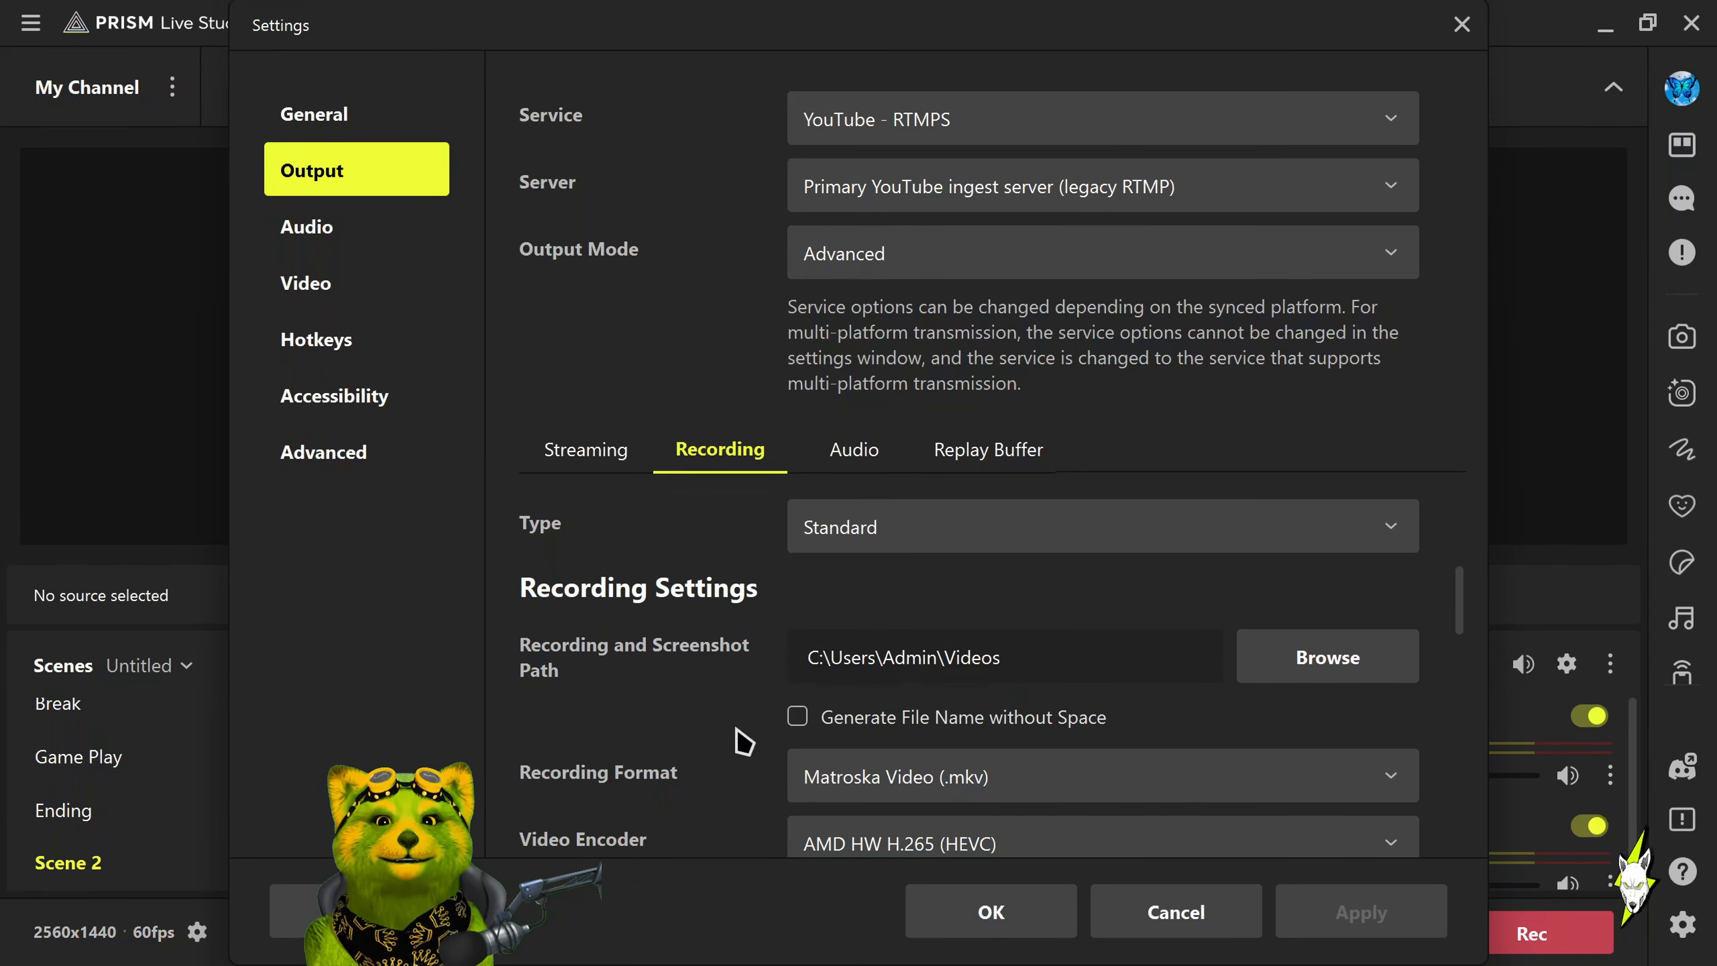
Examine the recording format, available video encoders, audio tracks, muxer settings and file splitting option without choosing another encoder
{"action": "scroll", "coordinate": [741, 742], "scroll_direction": "down", "scroll_amount": 1}
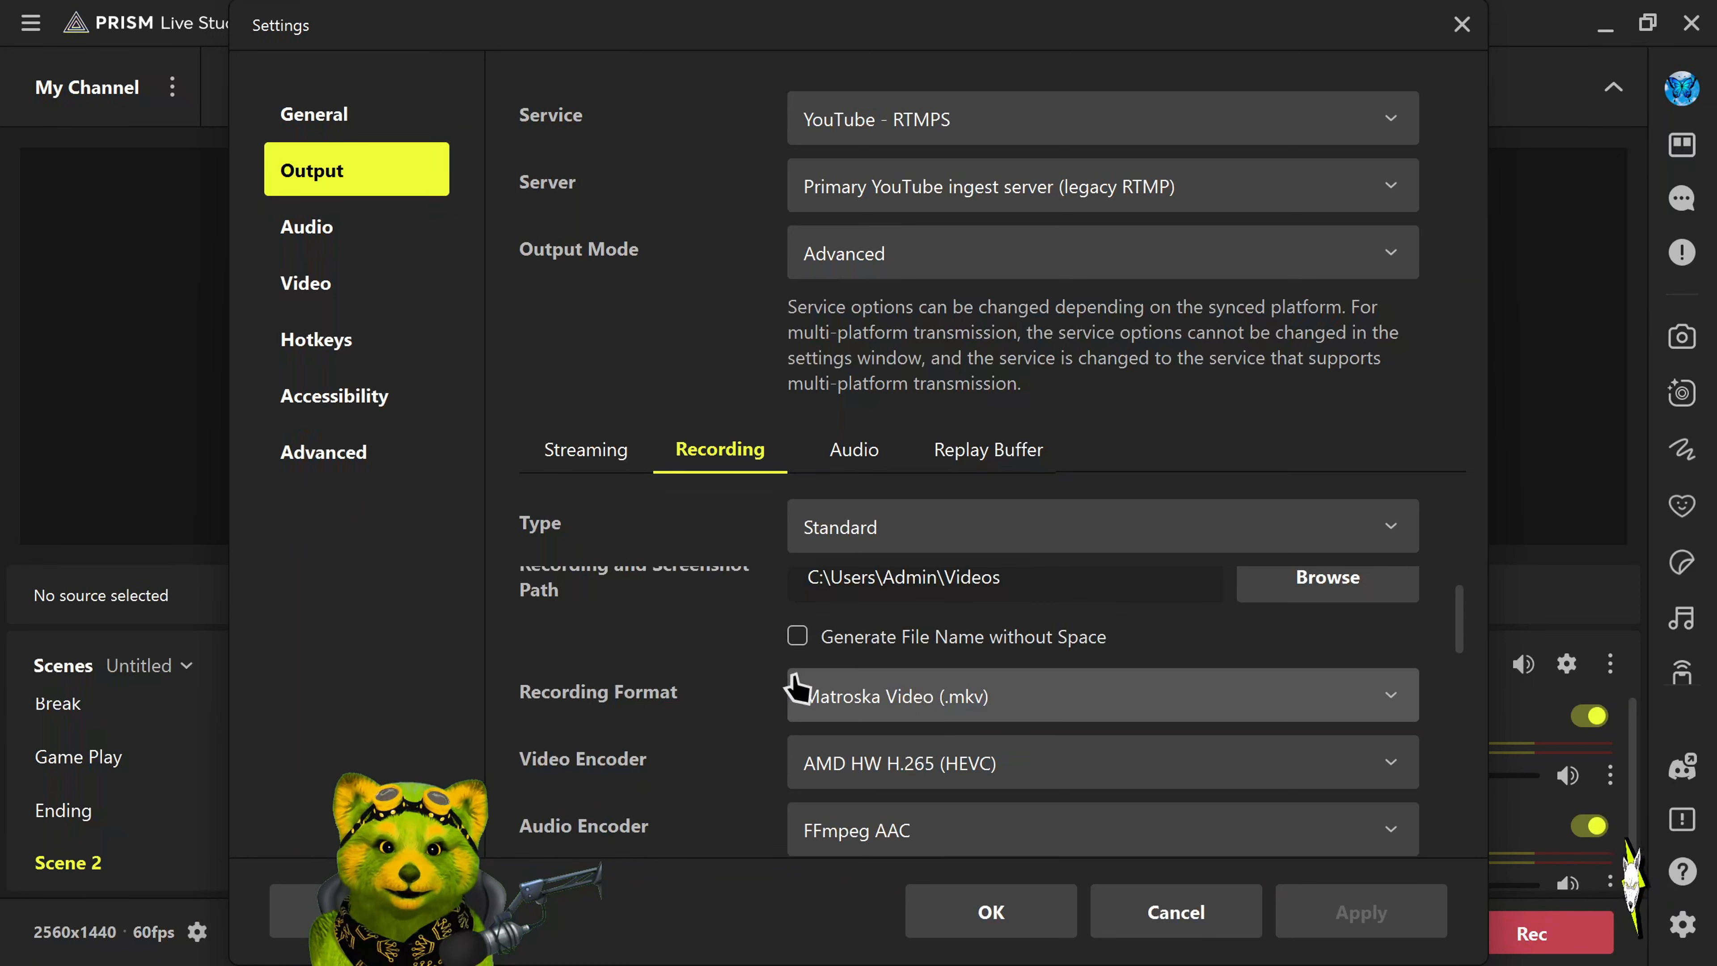
{"action": "scroll", "coordinate": [751, 694], "scroll_direction": "down", "scroll_amount": 1}
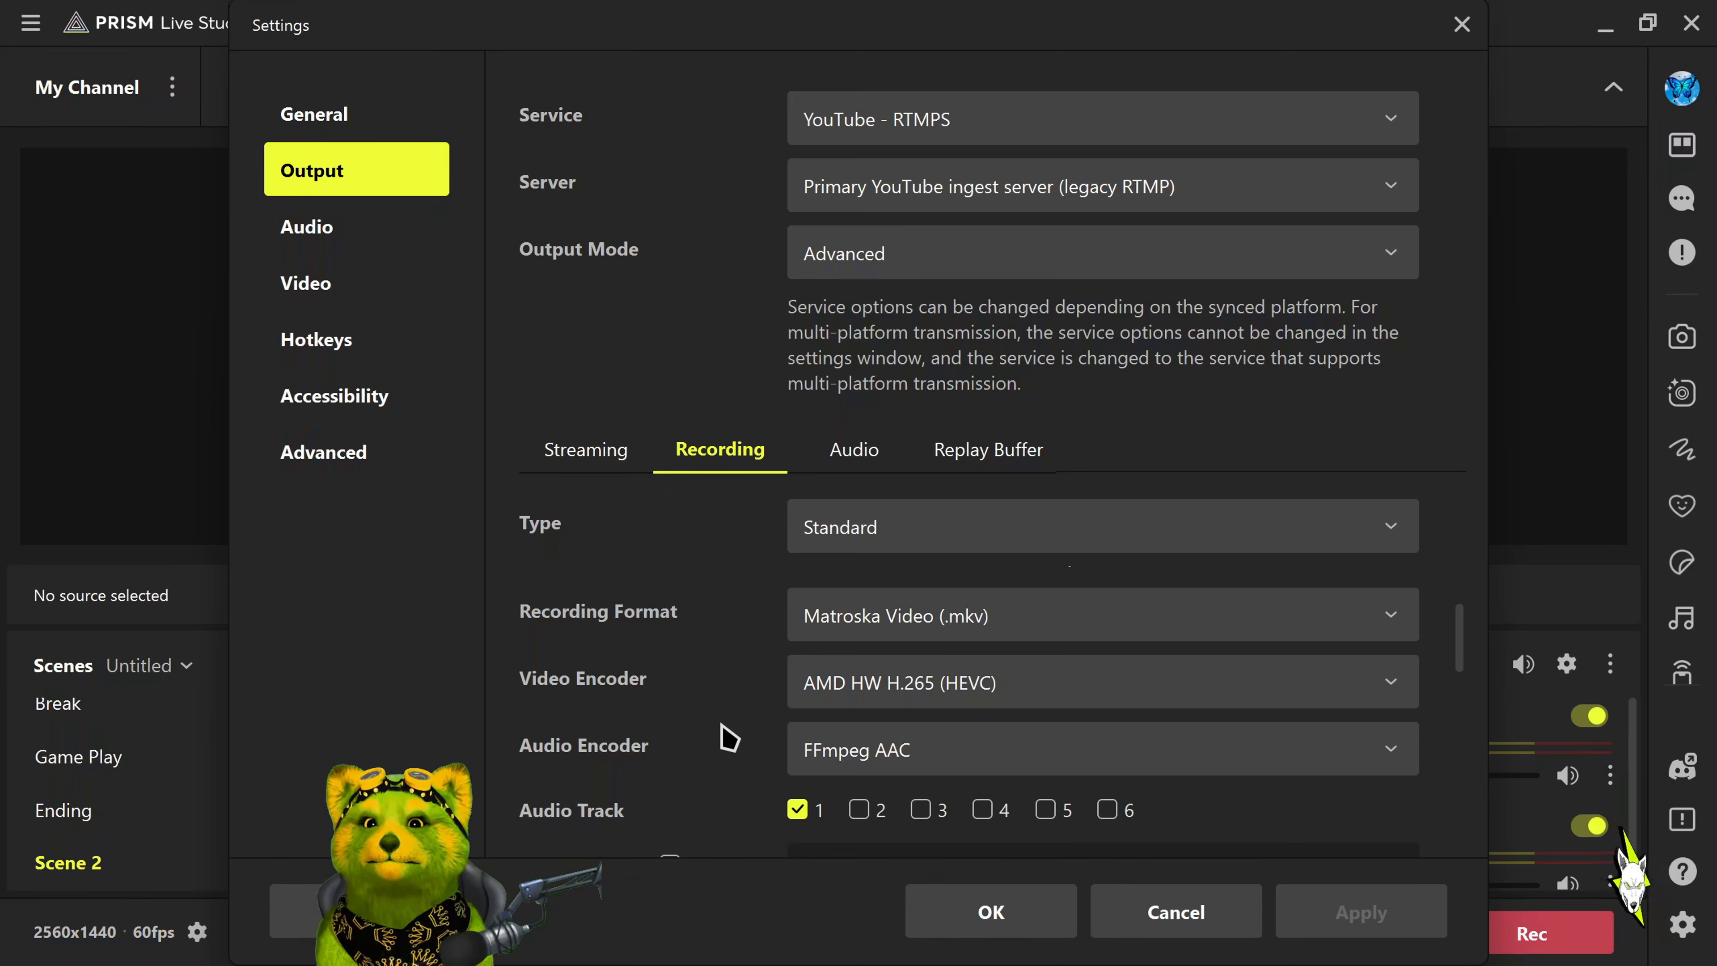
{"action": "left_click", "coordinate": [849, 683]}
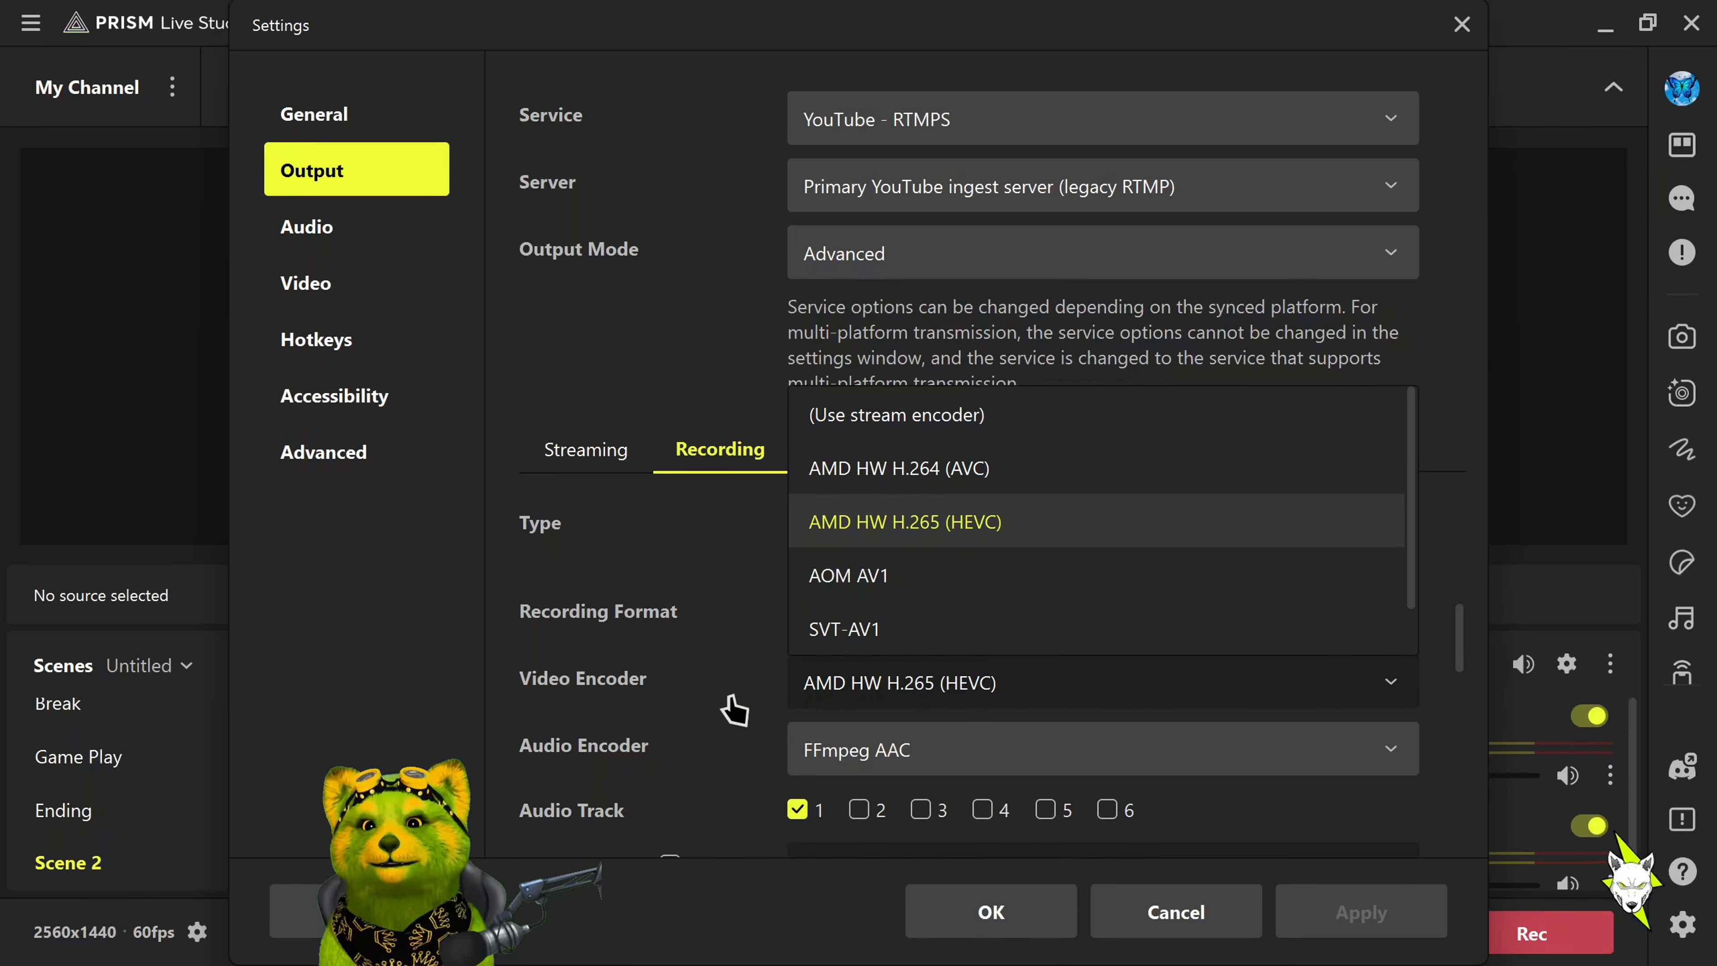
{"action": "left_click", "coordinate": [427, 631]}
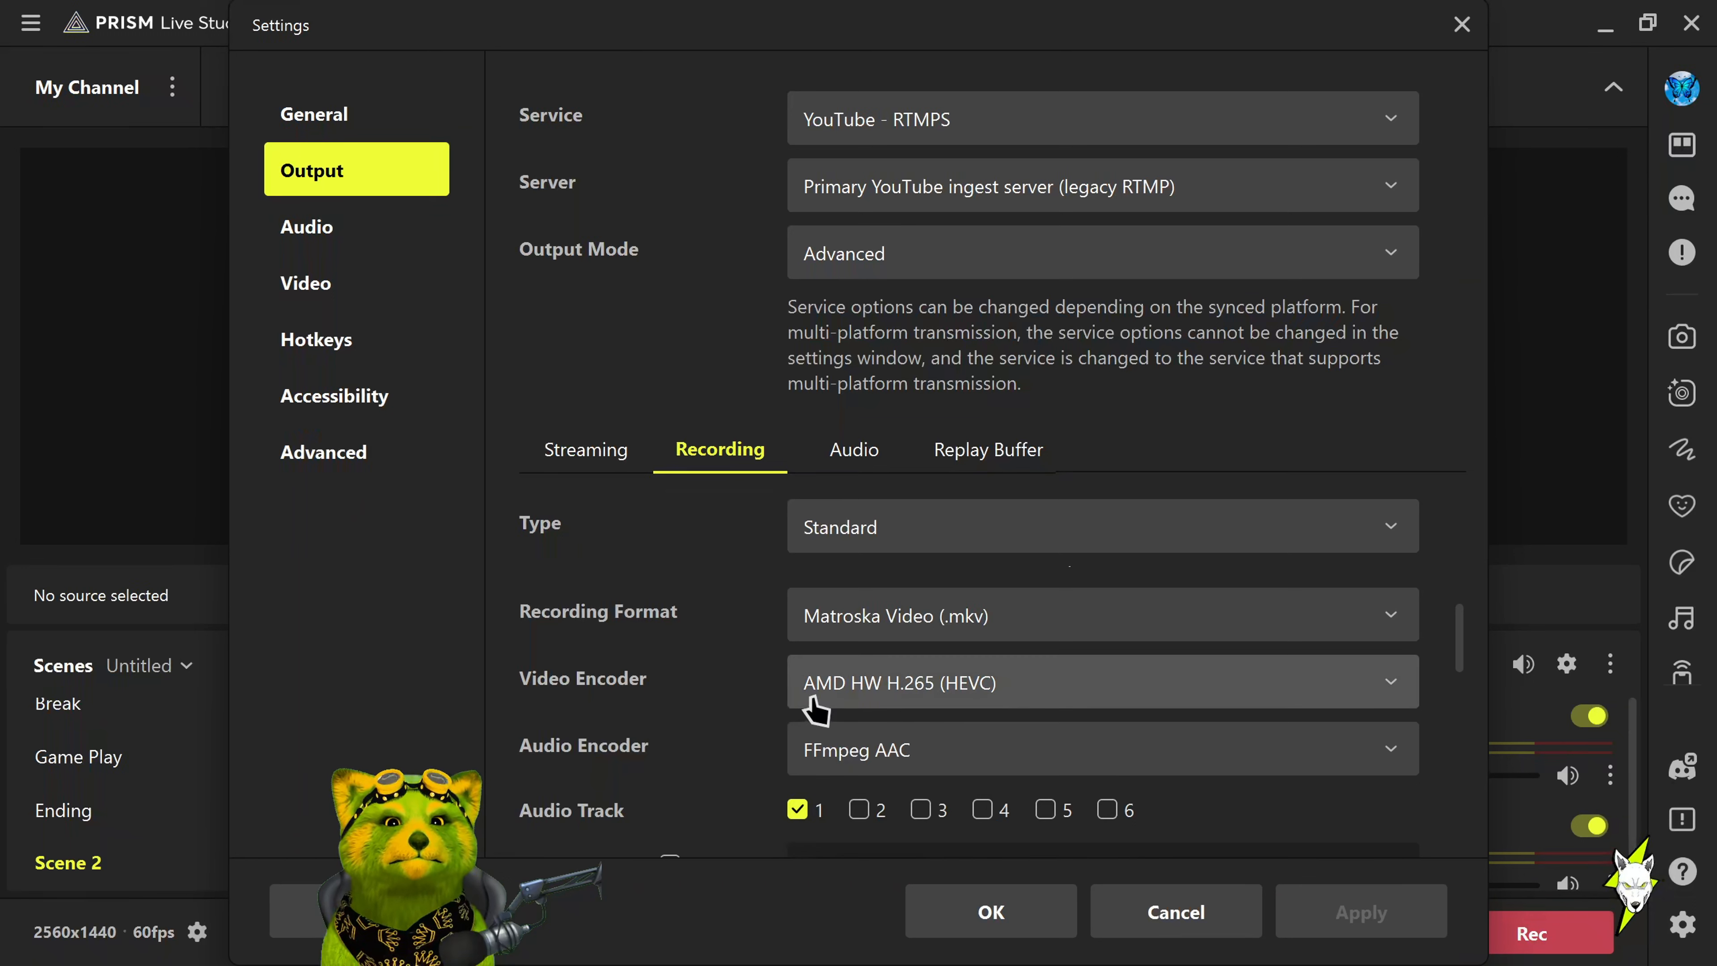
{"action": "scroll", "coordinate": [757, 728], "scroll_direction": "down", "scroll_amount": 1}
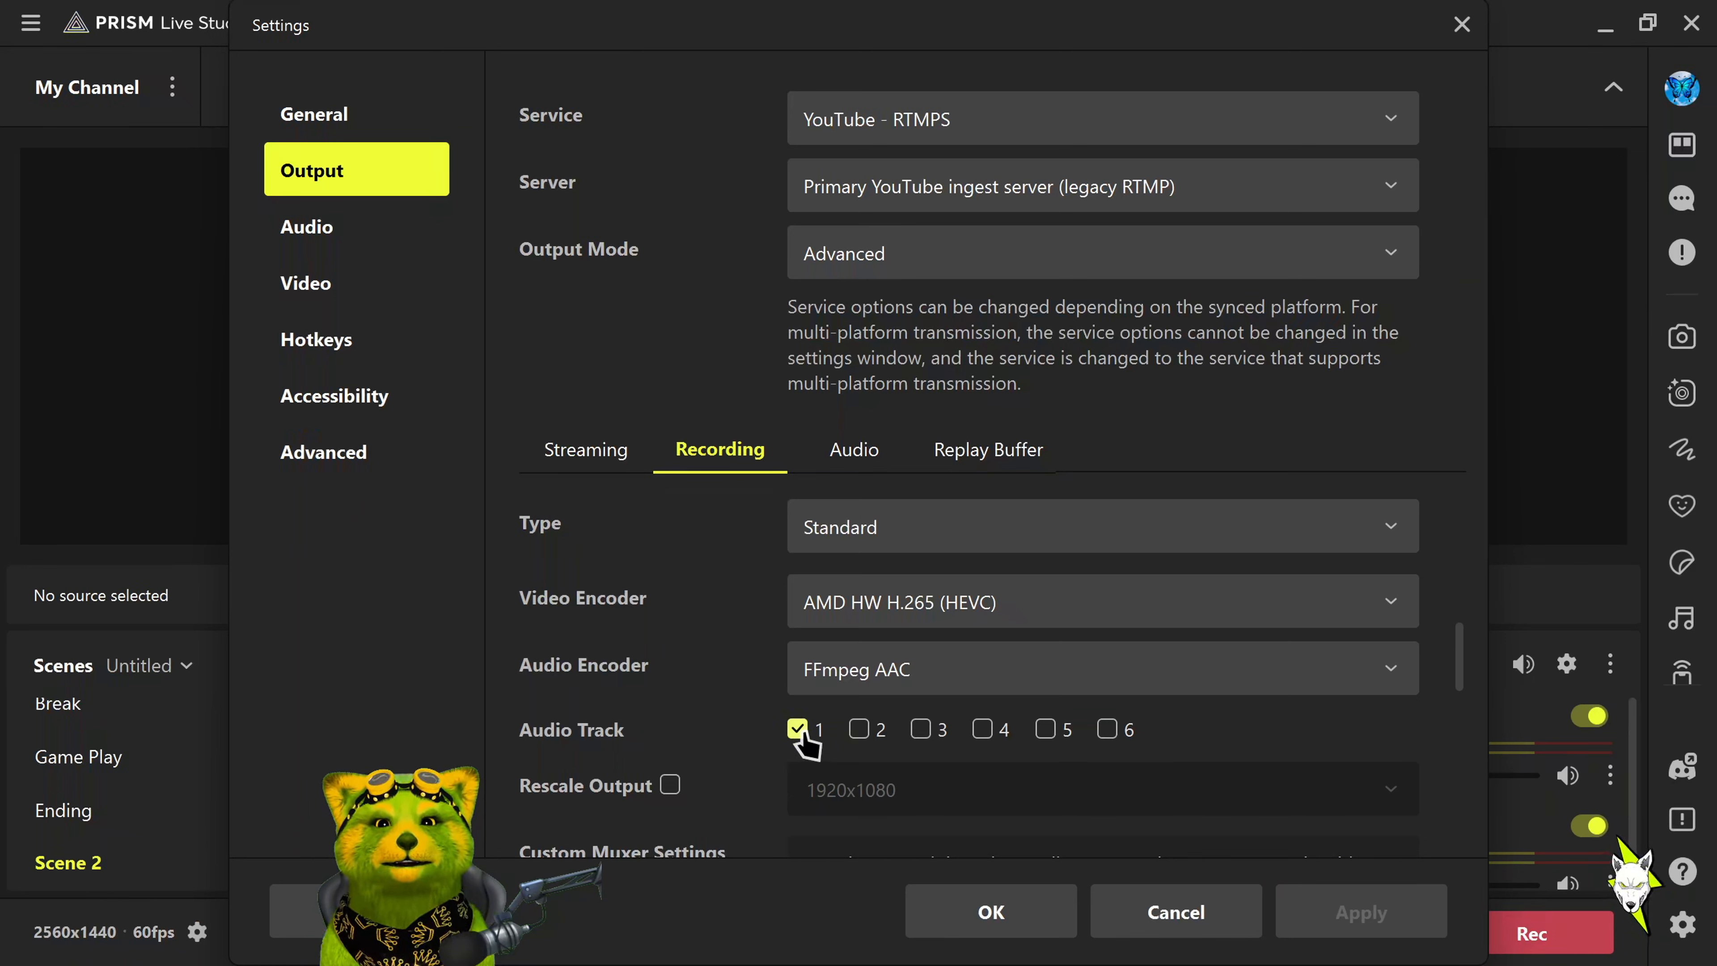
{"action": "scroll", "coordinate": [722, 717], "scroll_direction": "down", "scroll_amount": 1}
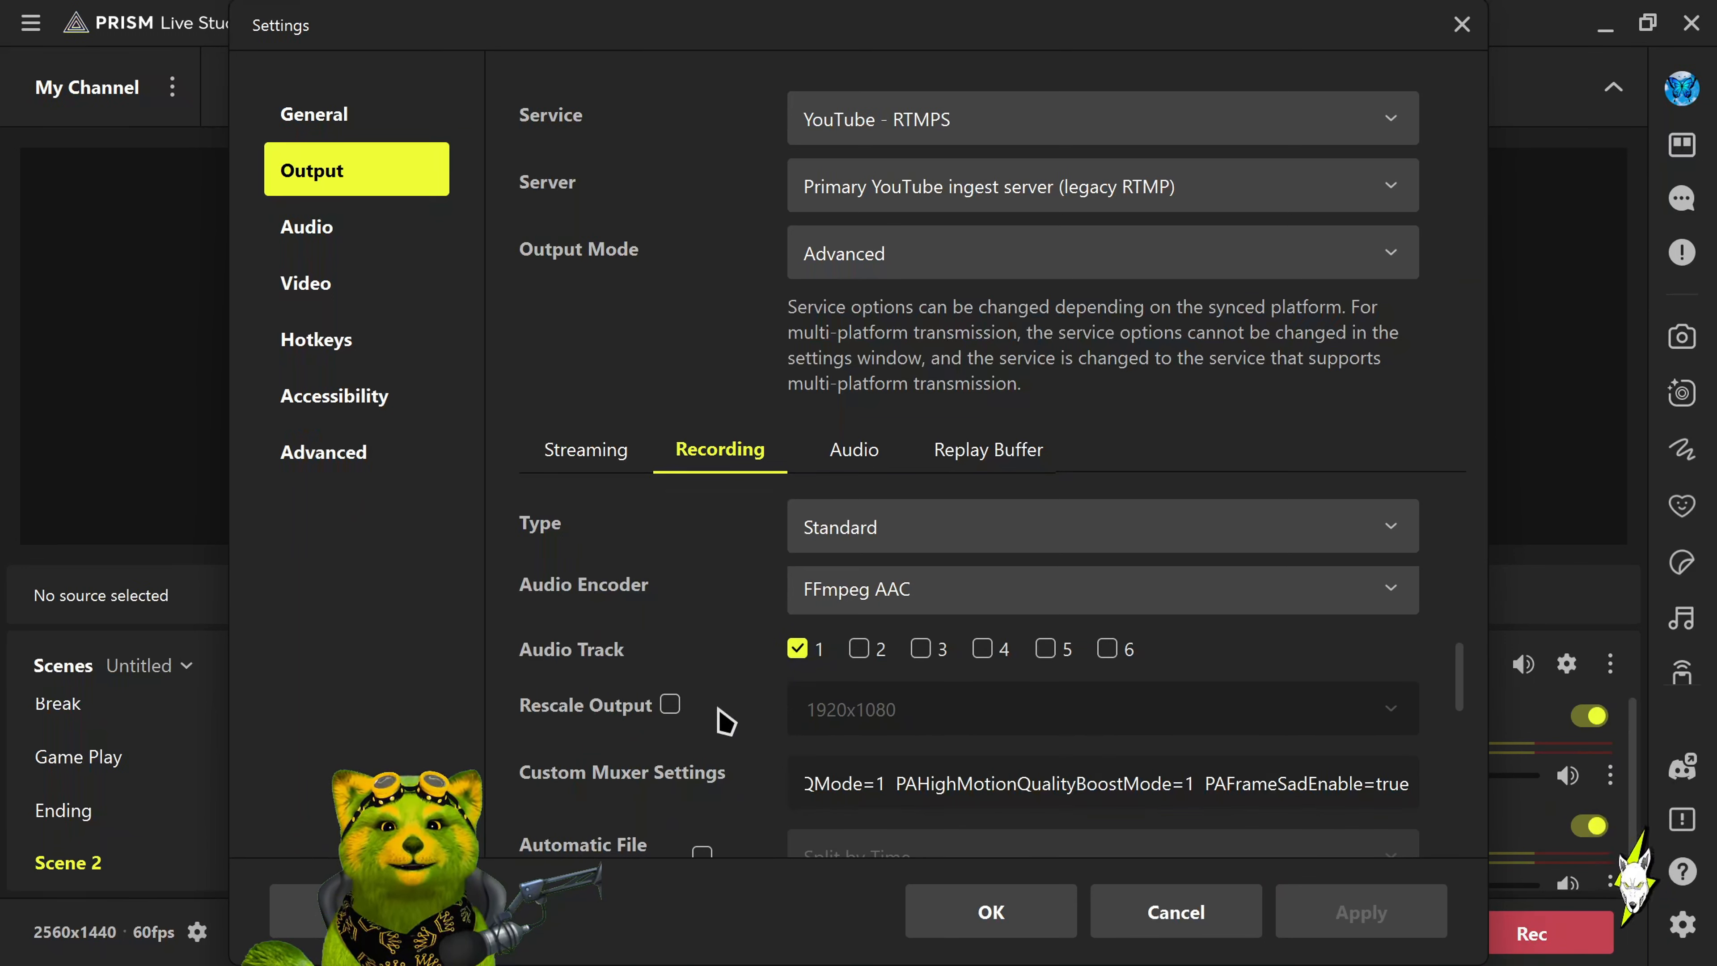
{"action": "scroll", "coordinate": [756, 715], "scroll_direction": "down", "scroll_amount": 1}
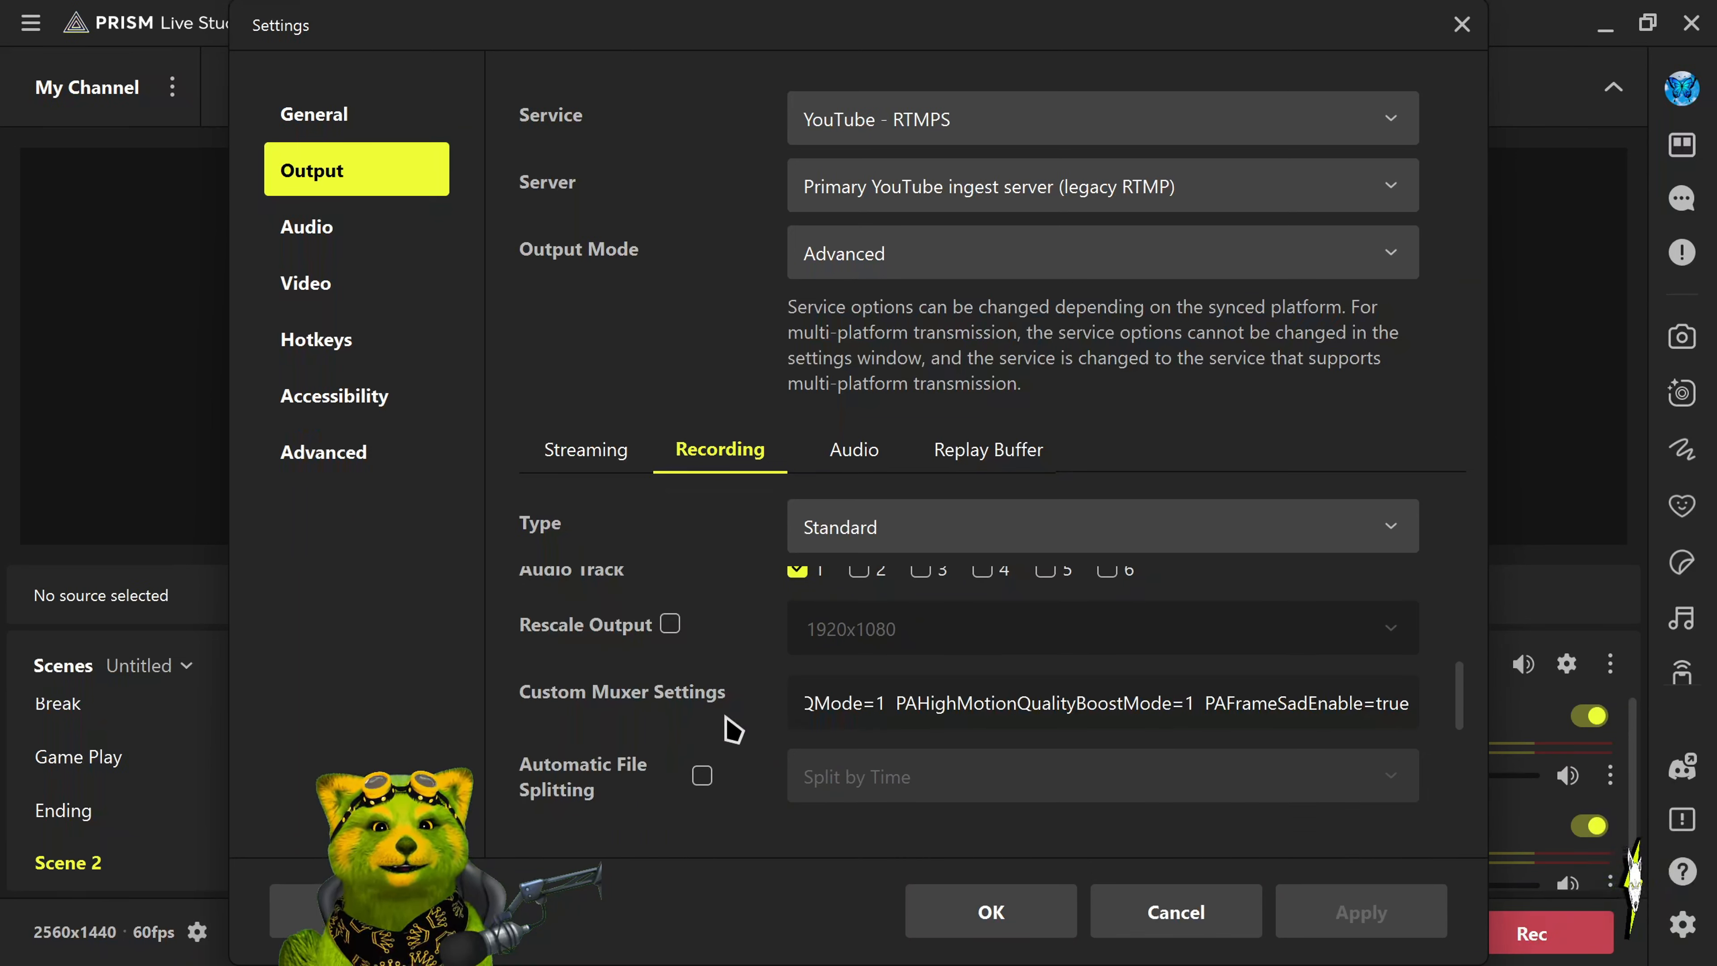
Review the Recording output settings again, from the recording path and format down to the encoder's bitrate, preset and AMF/FFmpeg options
{"action": "scroll", "coordinate": [734, 732], "scroll_direction": "up", "scroll_amount": 2}
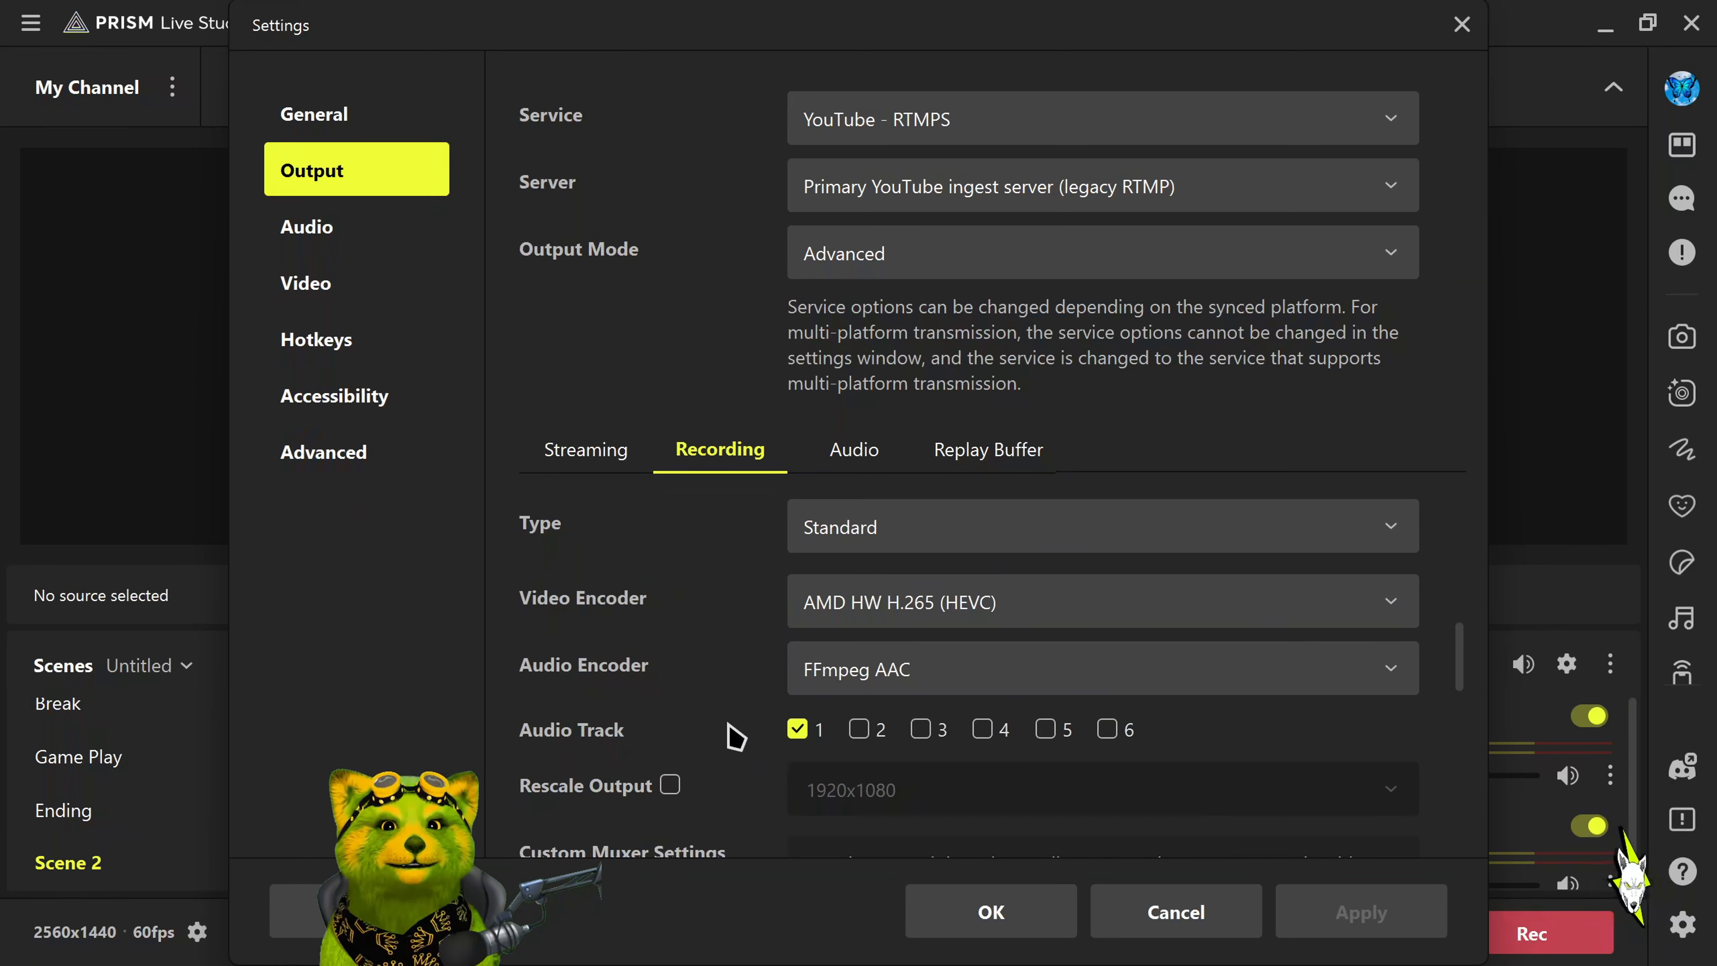
{"action": "scroll", "coordinate": [734, 732], "scroll_direction": "up", "scroll_amount": 1}
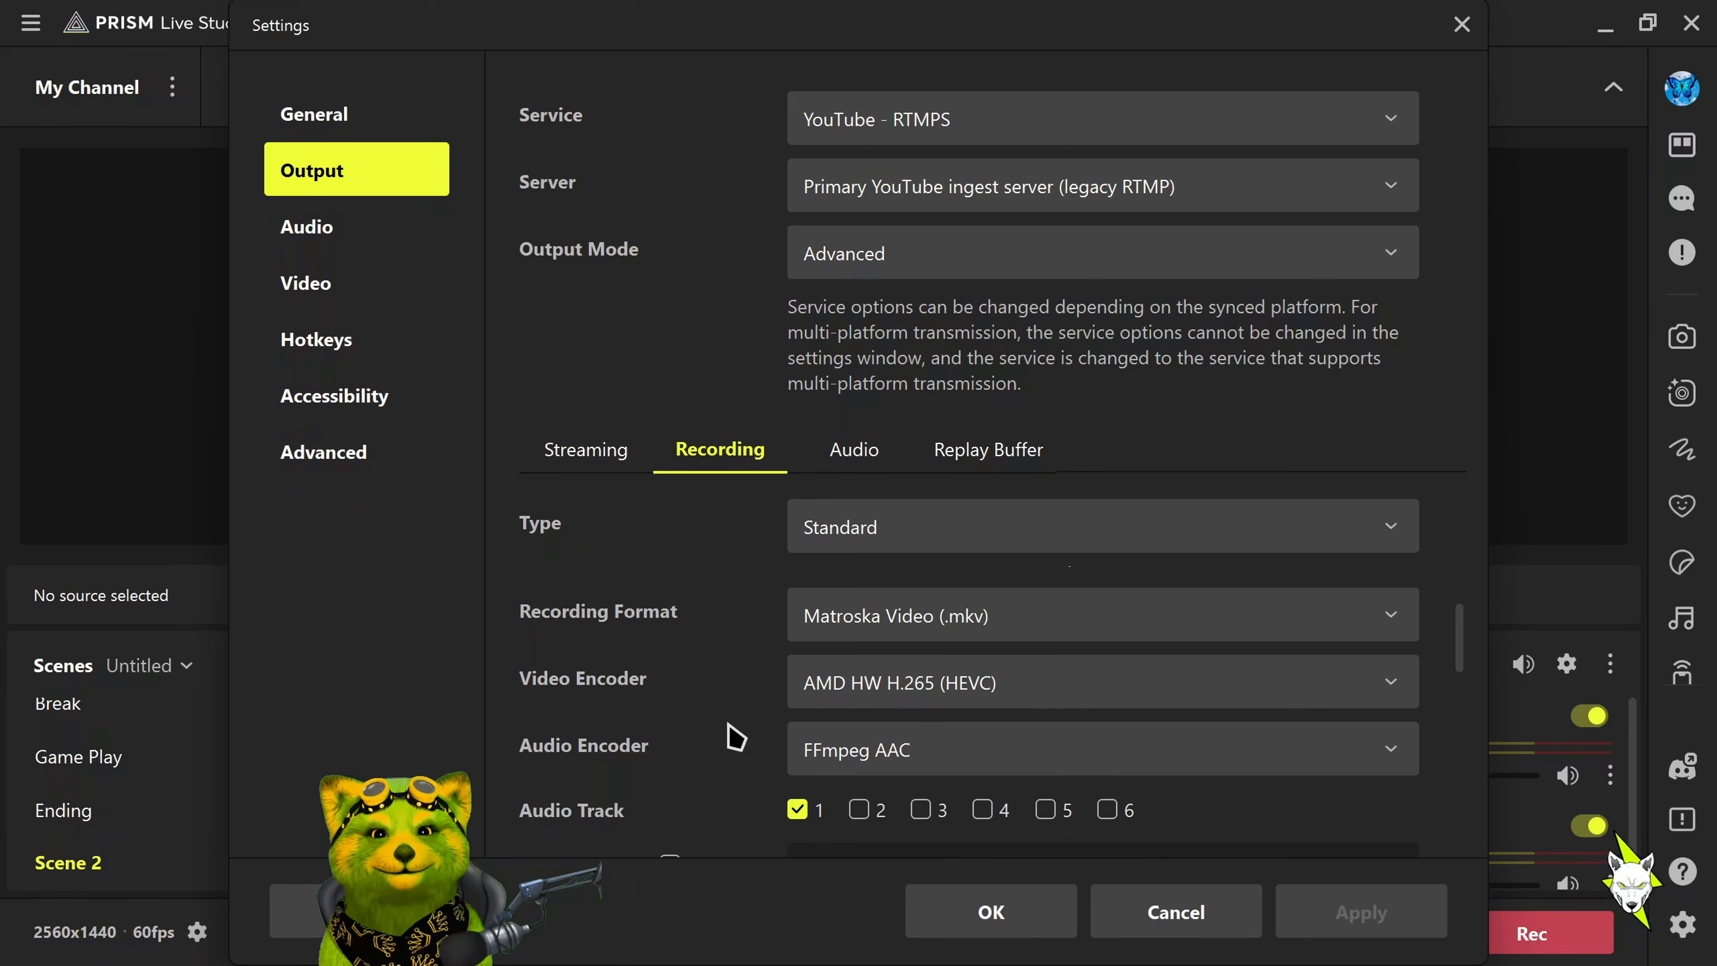
{"action": "scroll", "coordinate": [734, 736], "scroll_direction": "up", "scroll_amount": 1}
{"action": "scroll", "coordinate": [735, 737], "scroll_direction": "up", "scroll_amount": 1}
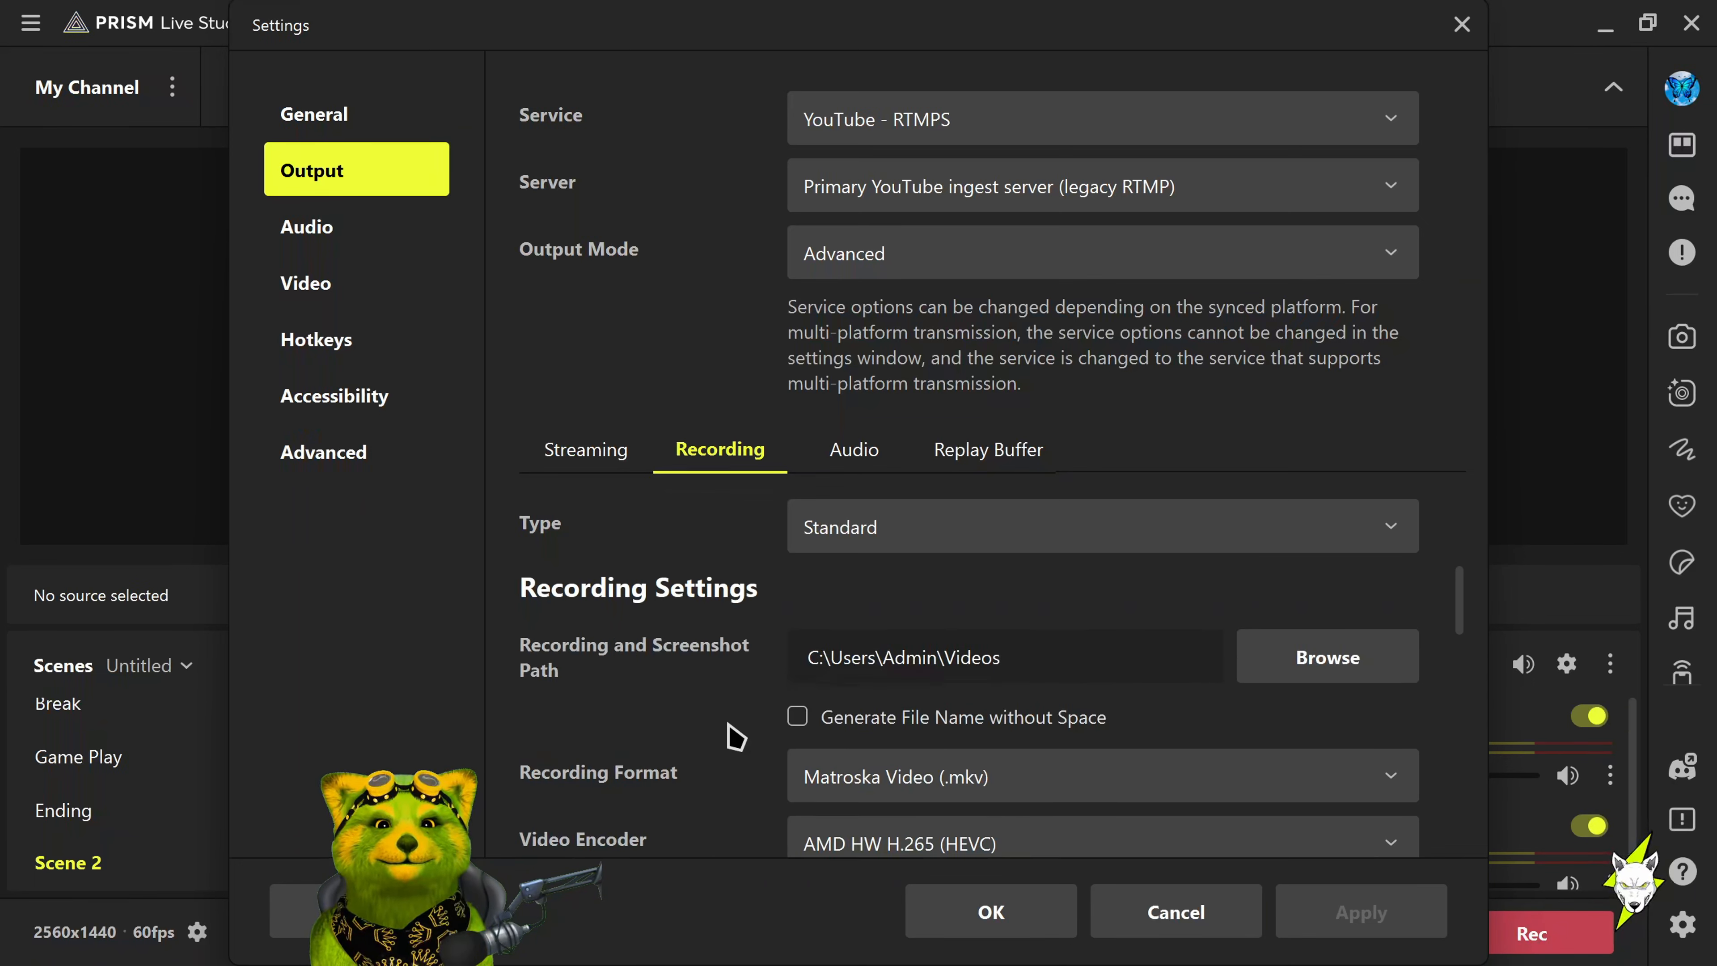
{"action": "scroll", "coordinate": [735, 737], "scroll_direction": "down", "scroll_amount": 4}
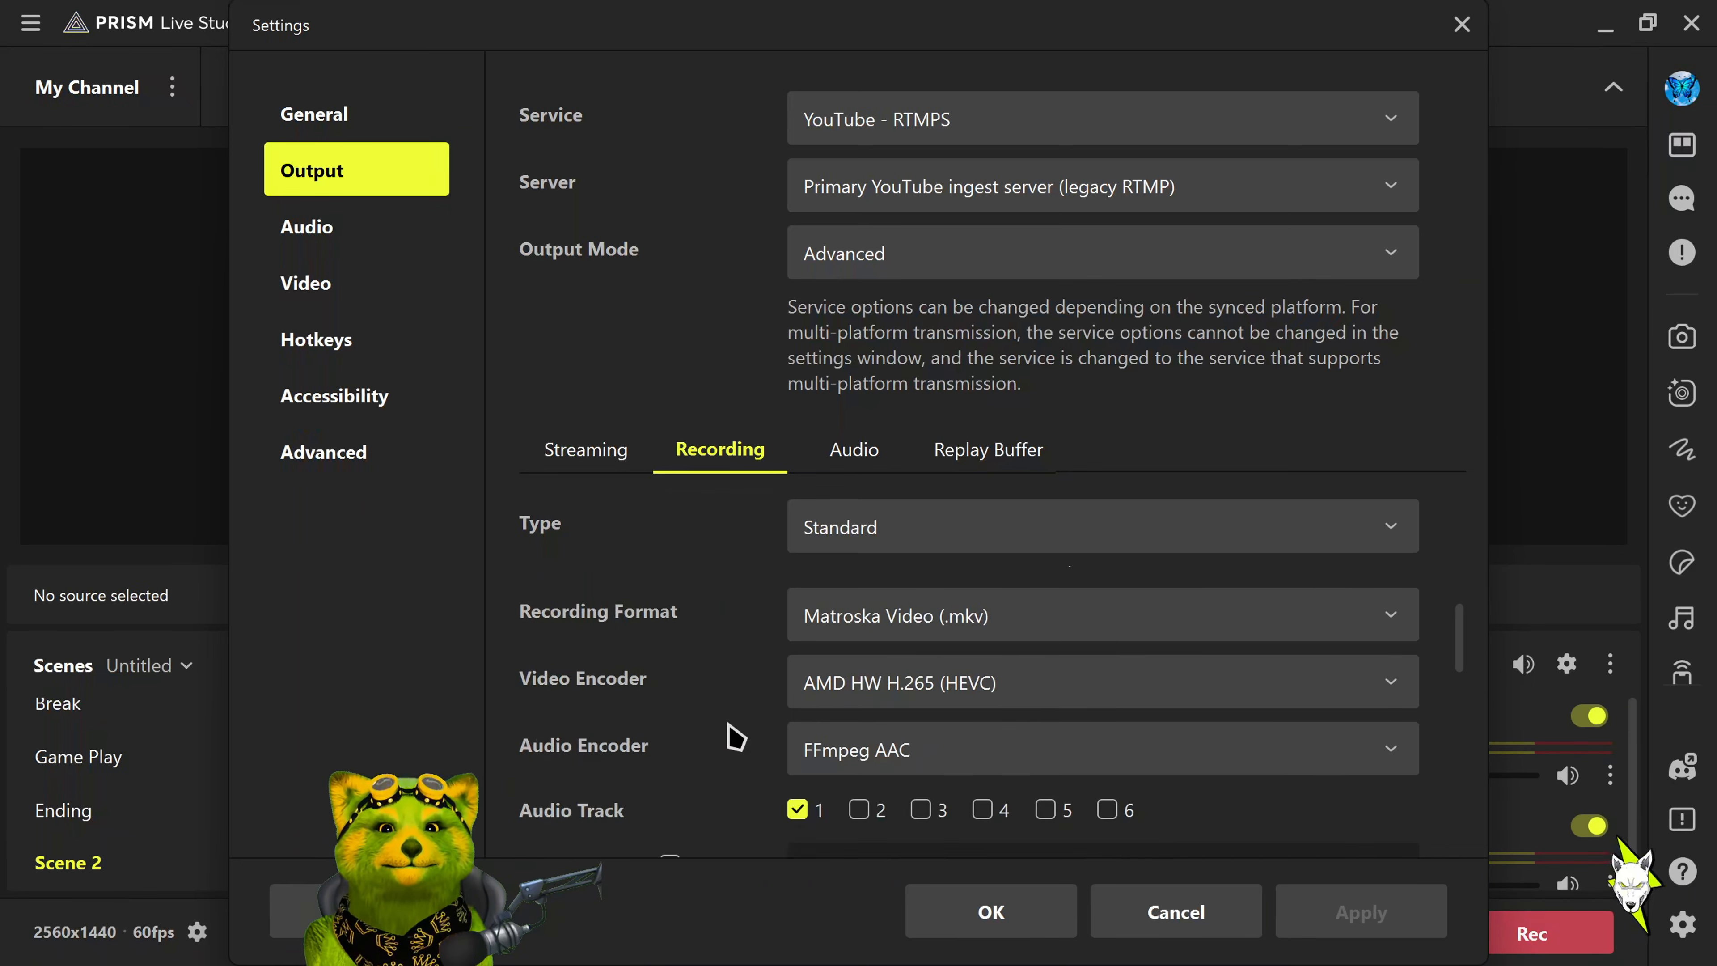
{"action": "scroll", "coordinate": [734, 737], "scroll_direction": "down", "scroll_amount": 3}
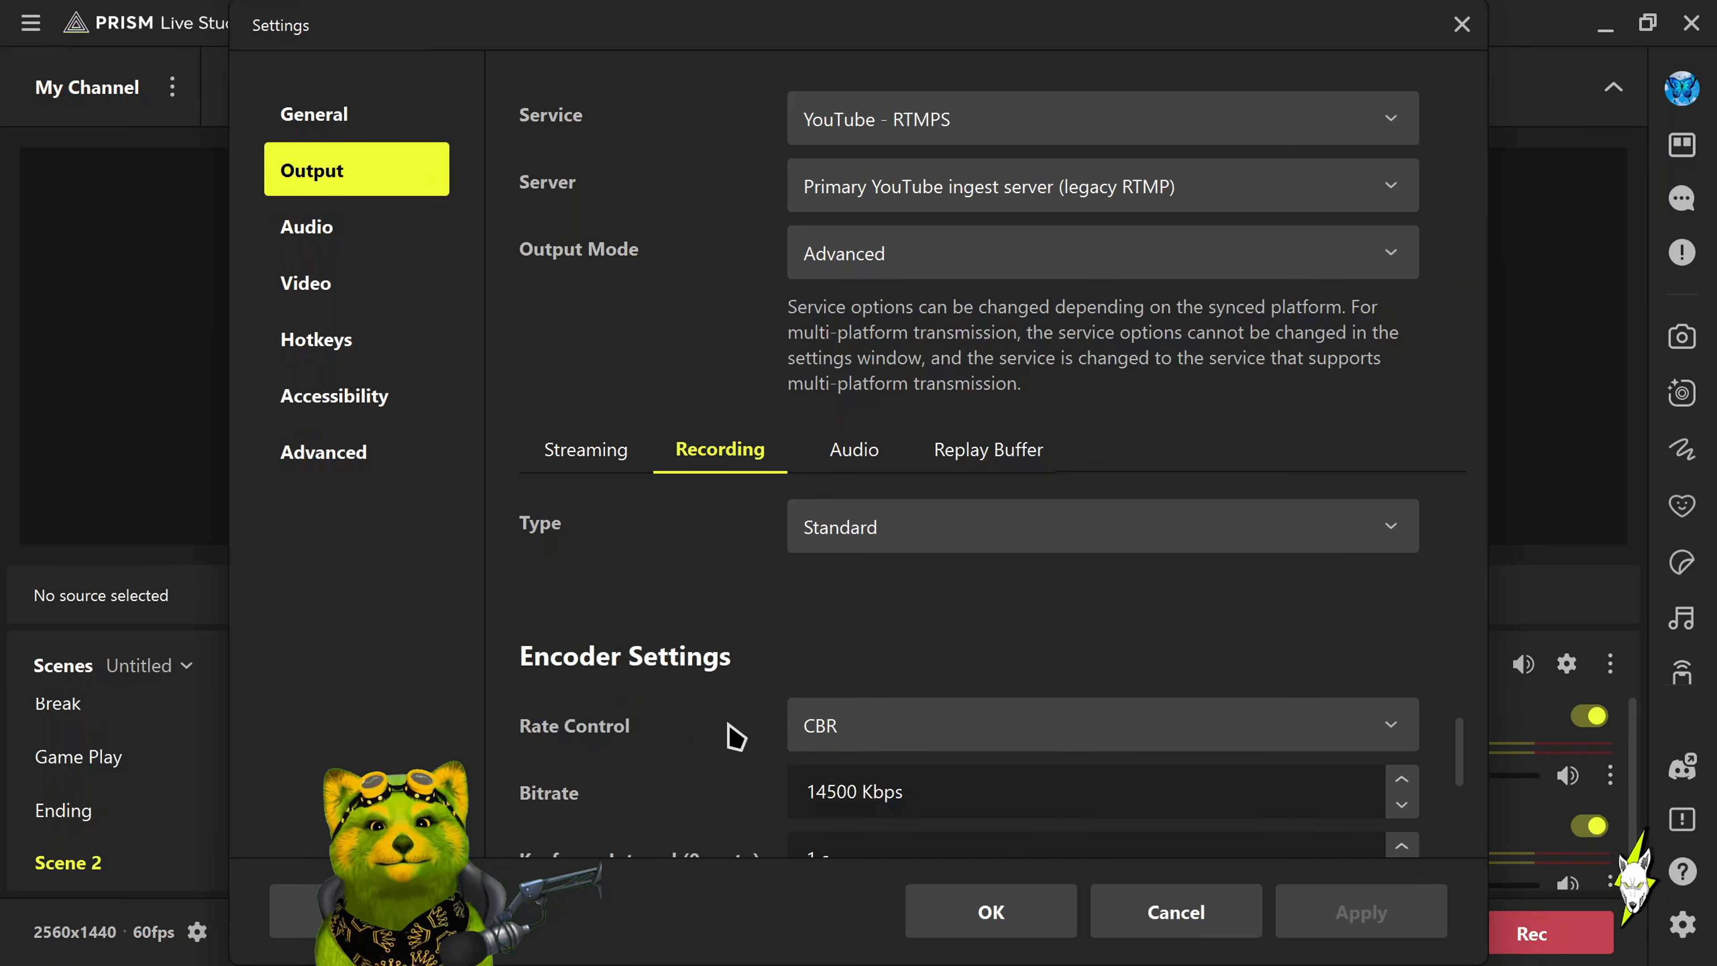
{"action": "scroll", "coordinate": [735, 736], "scroll_direction": "down", "scroll_amount": 2}
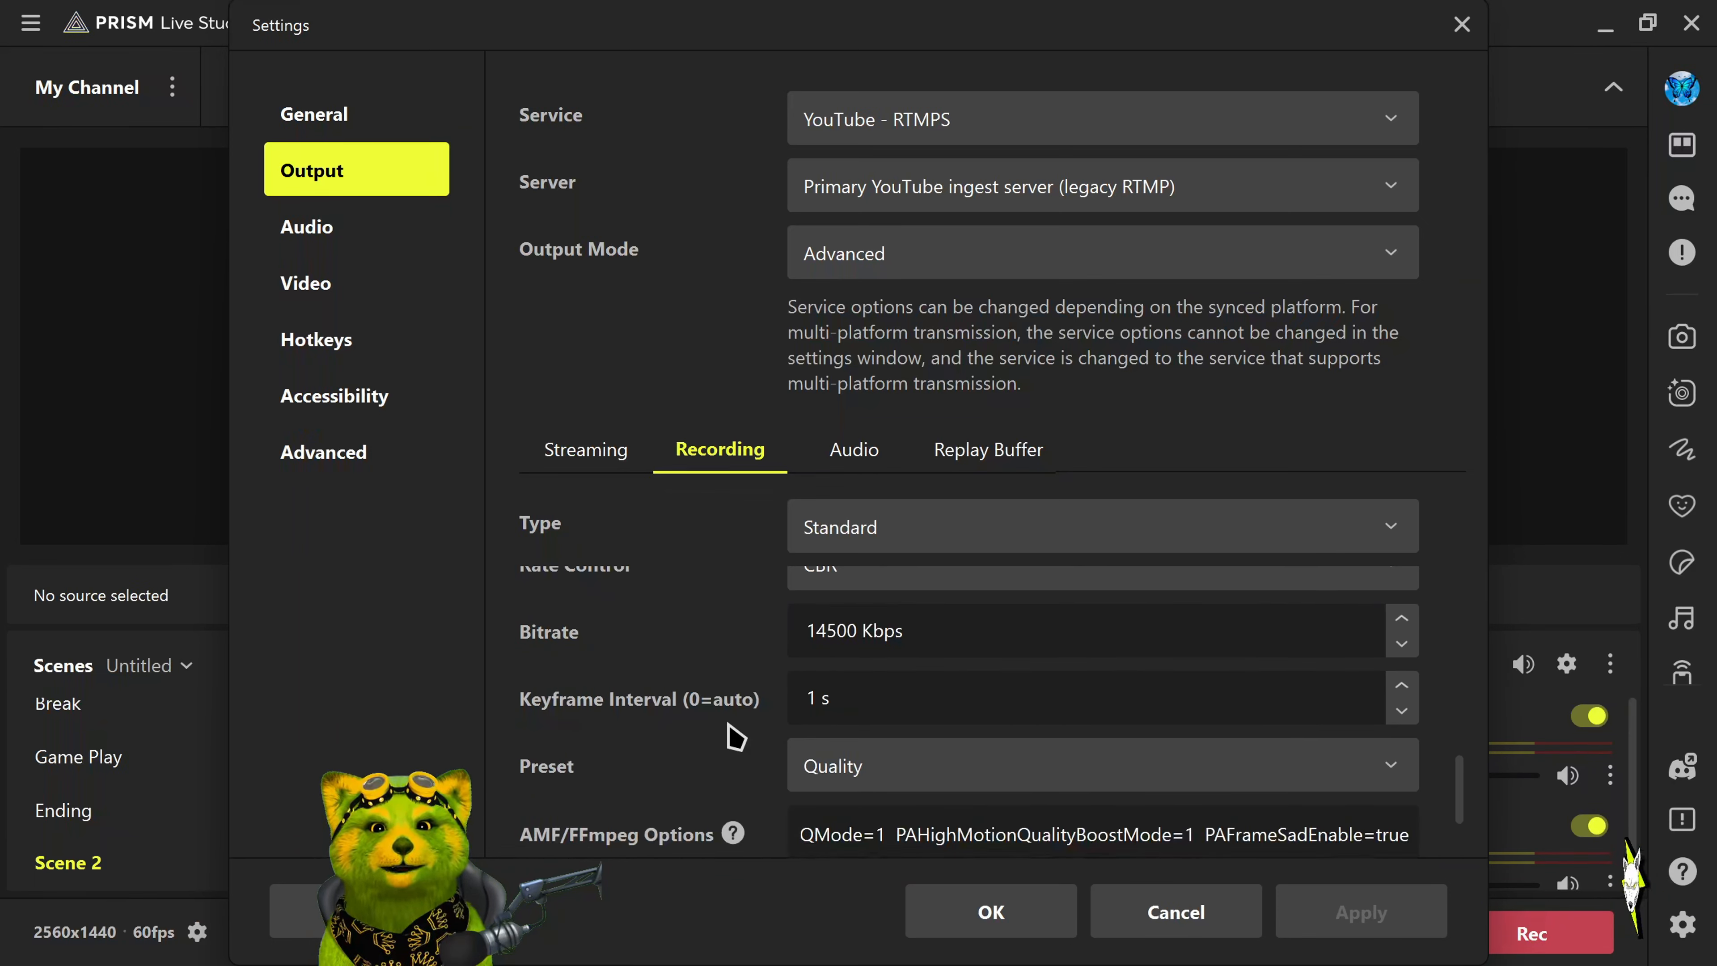
{"action": "scroll", "coordinate": [735, 737], "scroll_direction": "down", "scroll_amount": 2}
{"action": "scroll", "coordinate": [735, 737], "scroll_direction": "up", "scroll_amount": 3}
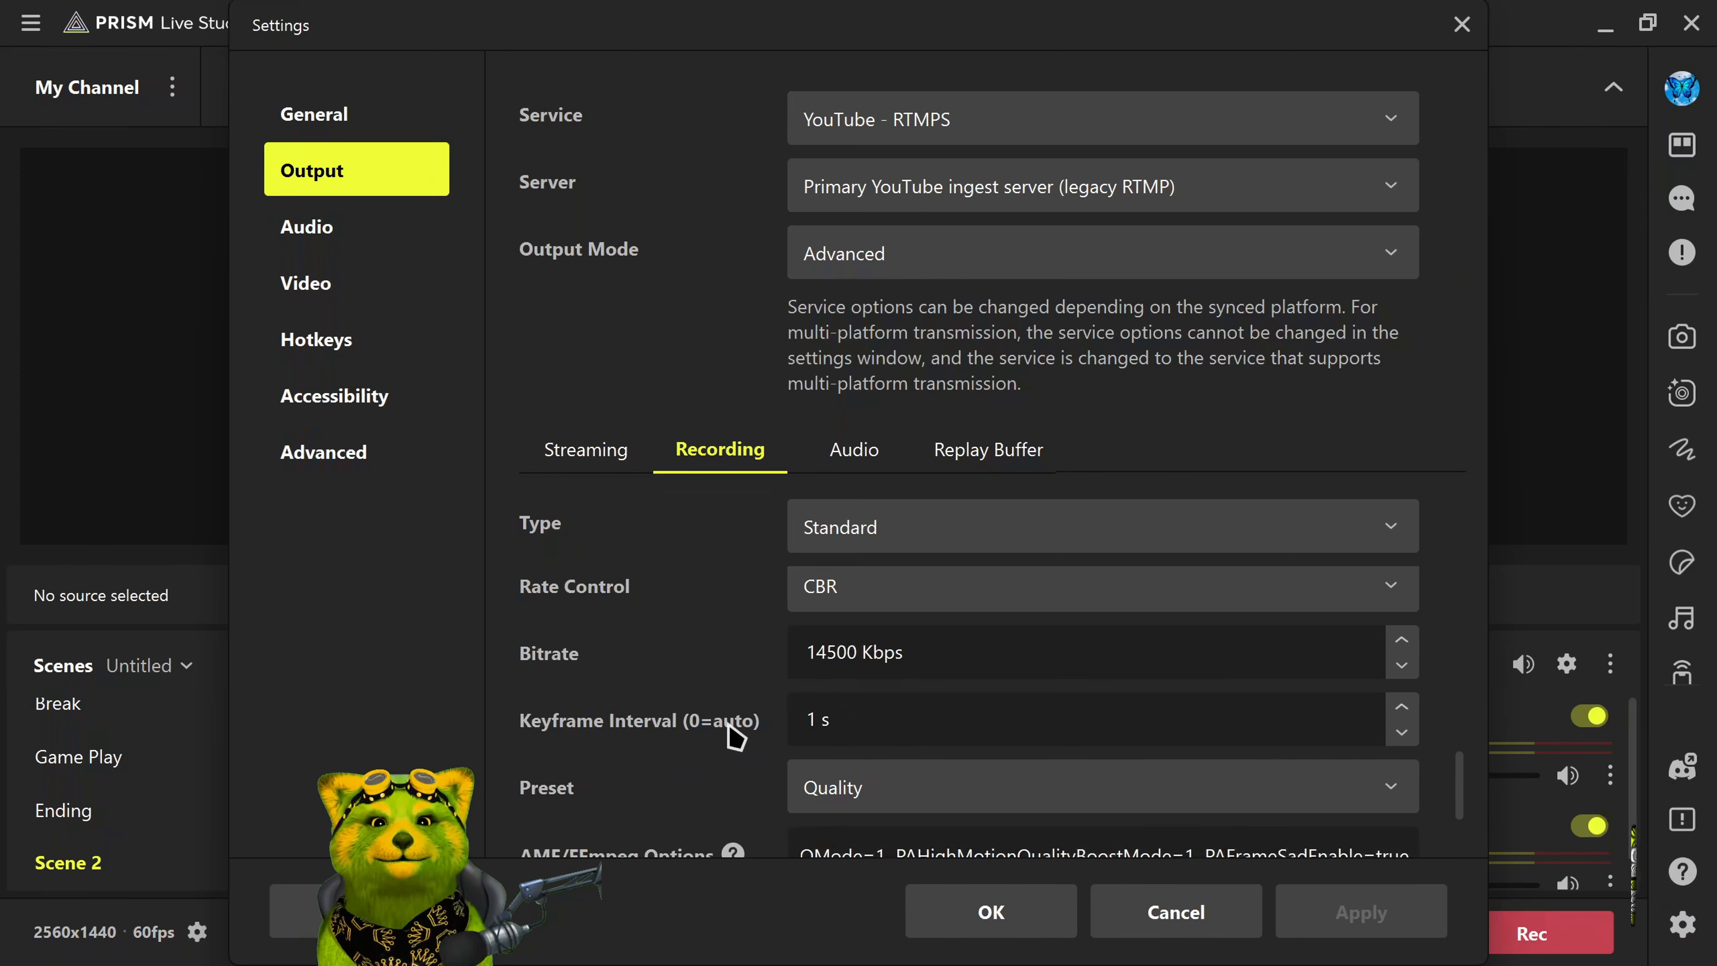
Set the recording encoder's bitrate to 16000 Kbps
{"action": "scroll", "coordinate": [735, 737], "scroll_direction": "up", "scroll_amount": 1}
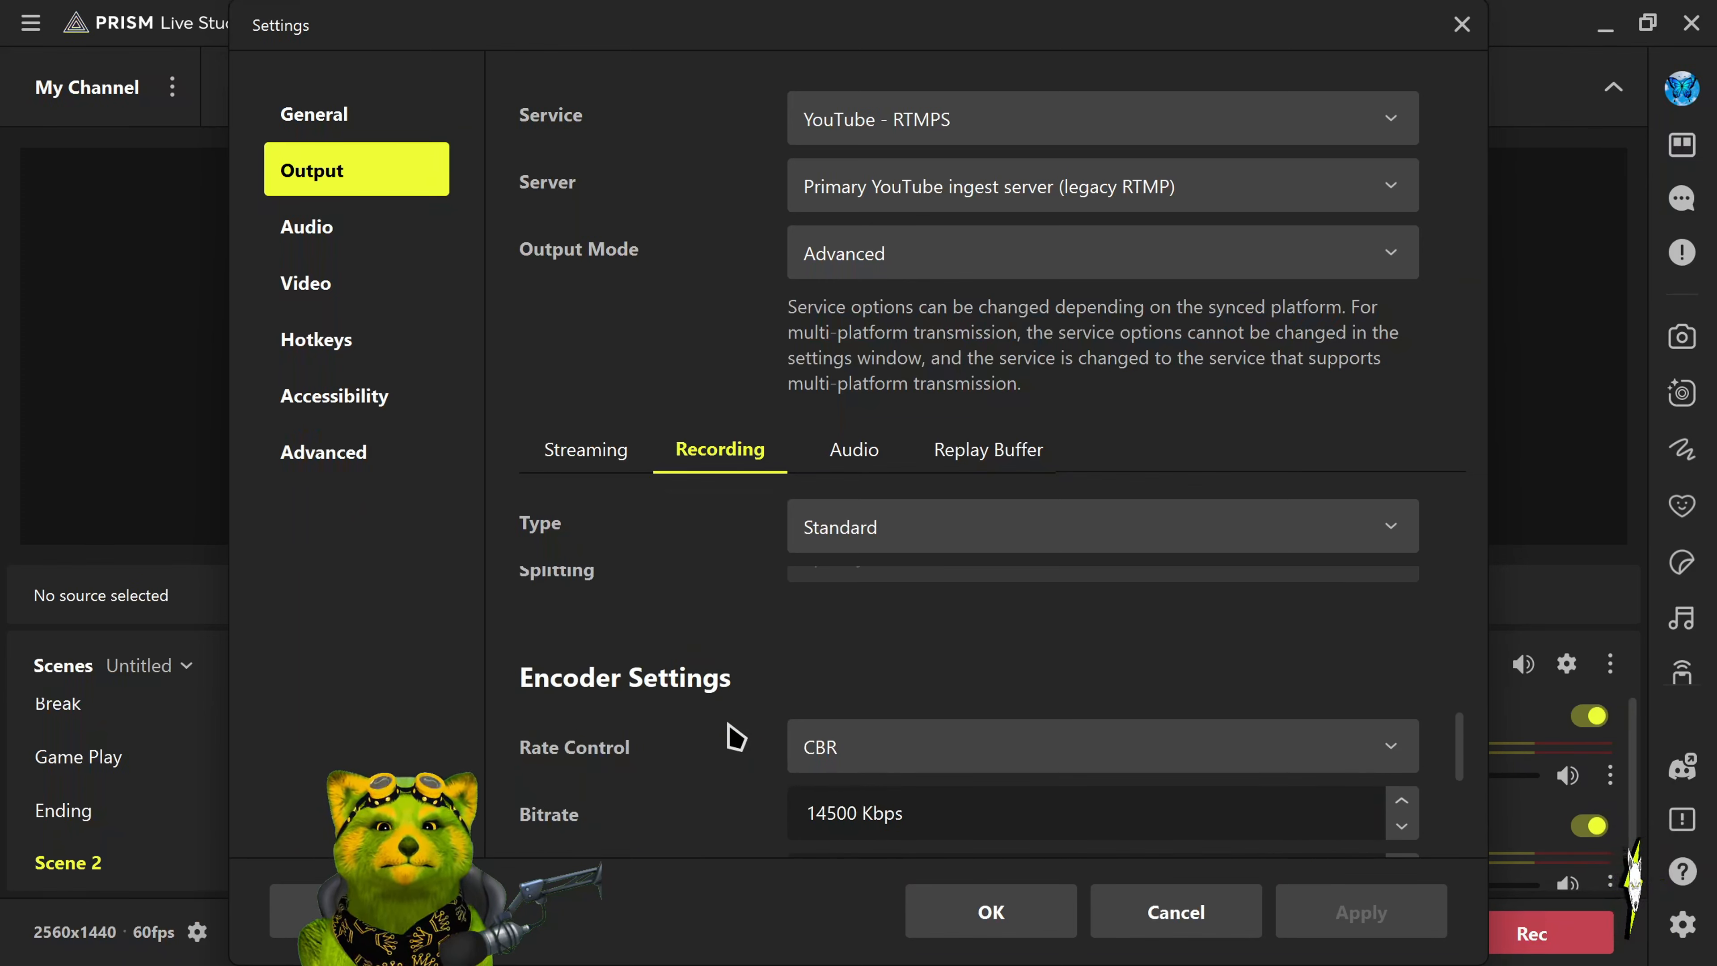
{"action": "scroll", "coordinate": [735, 737], "scroll_direction": "down", "scroll_amount": 1}
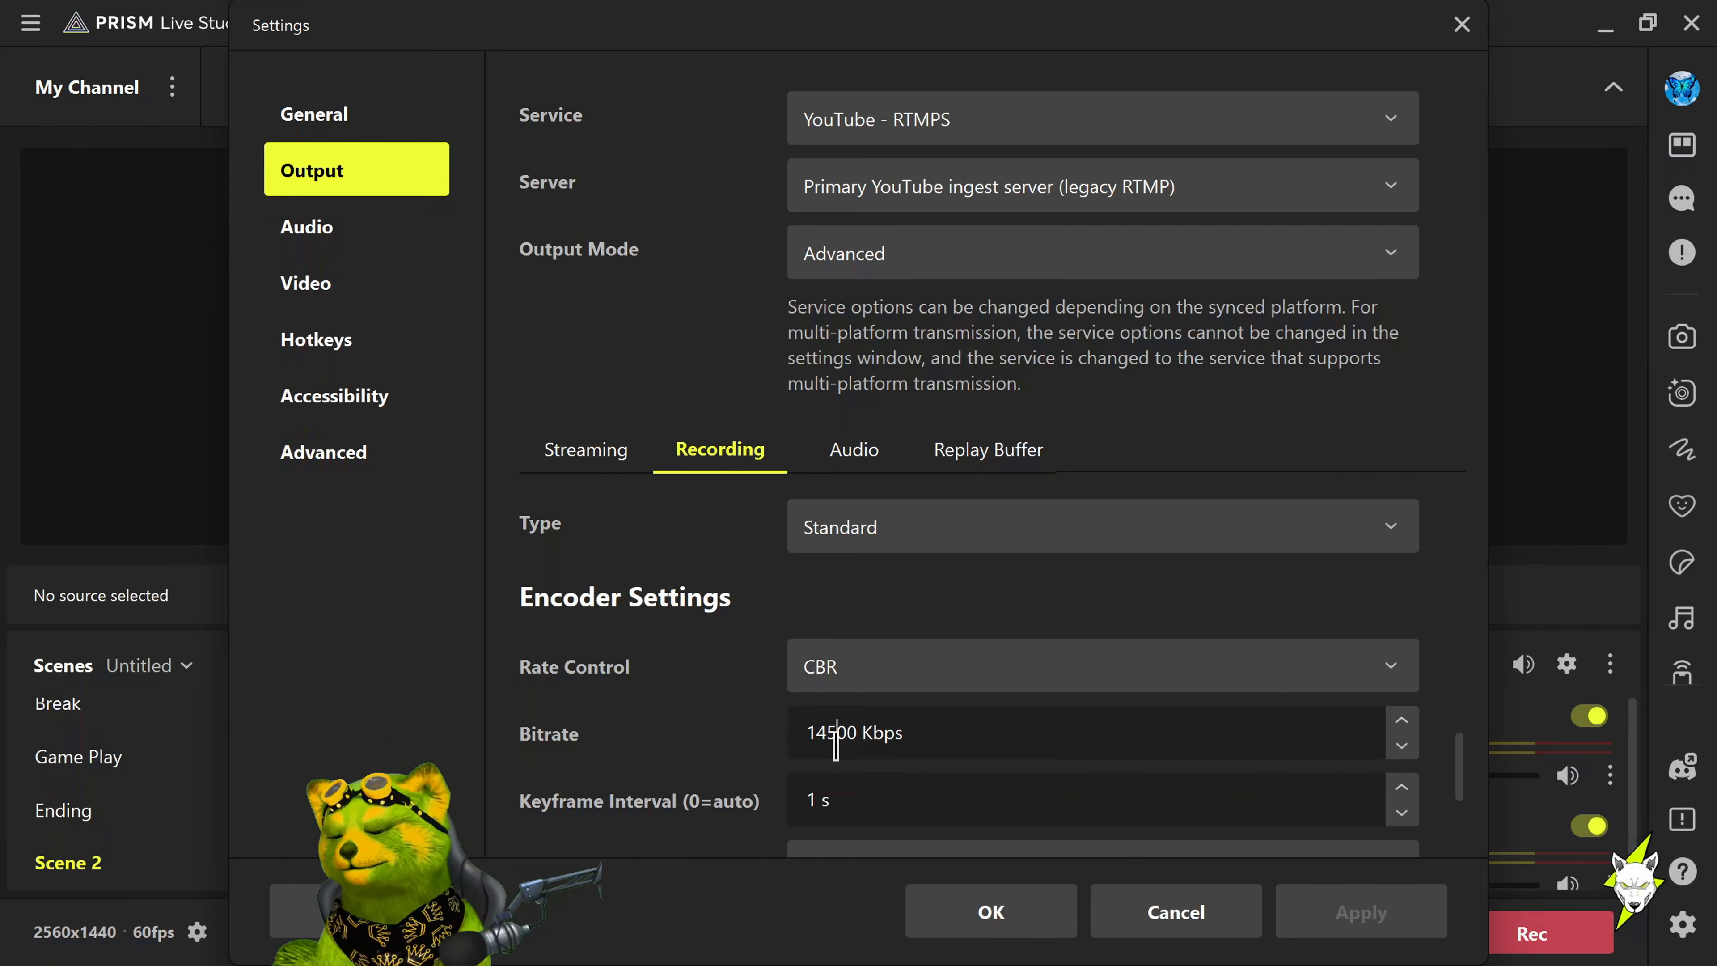
{"action": "left_click", "coordinate": [836, 744]}
{"action": "key", "text": "BackSpace"}
{"action": "key", "text": "BackSpace"}
{"action": "key", "text": "BackSpace"}
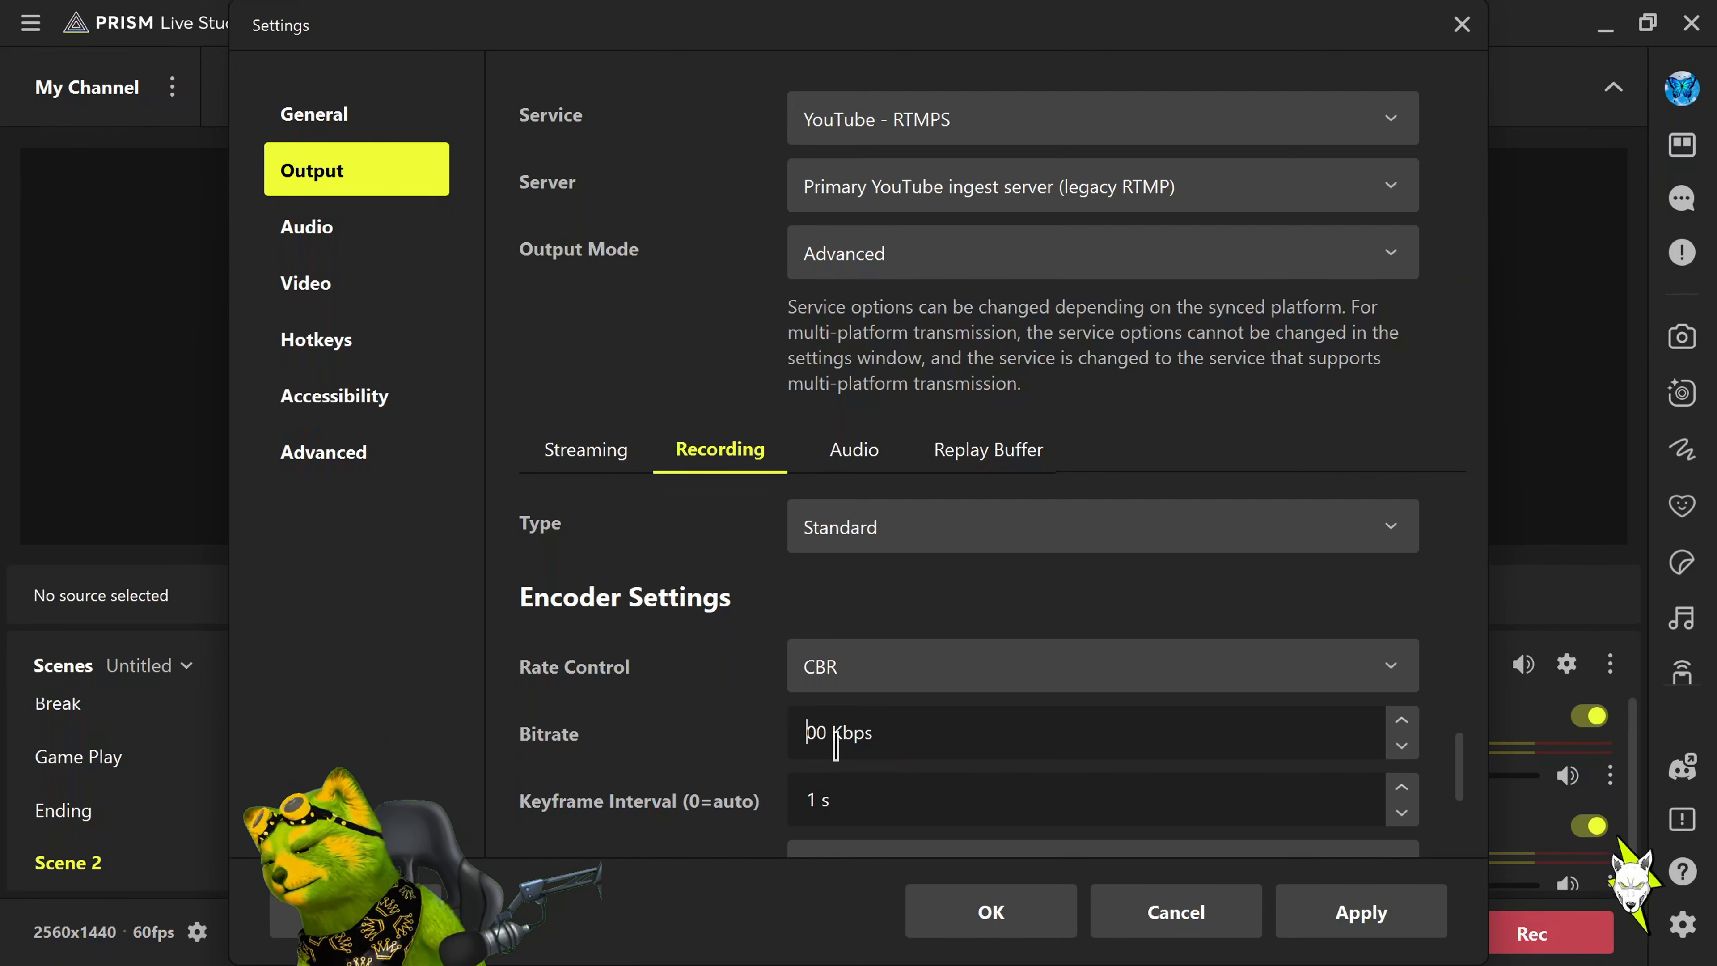
{"action": "type", "text": "16"}
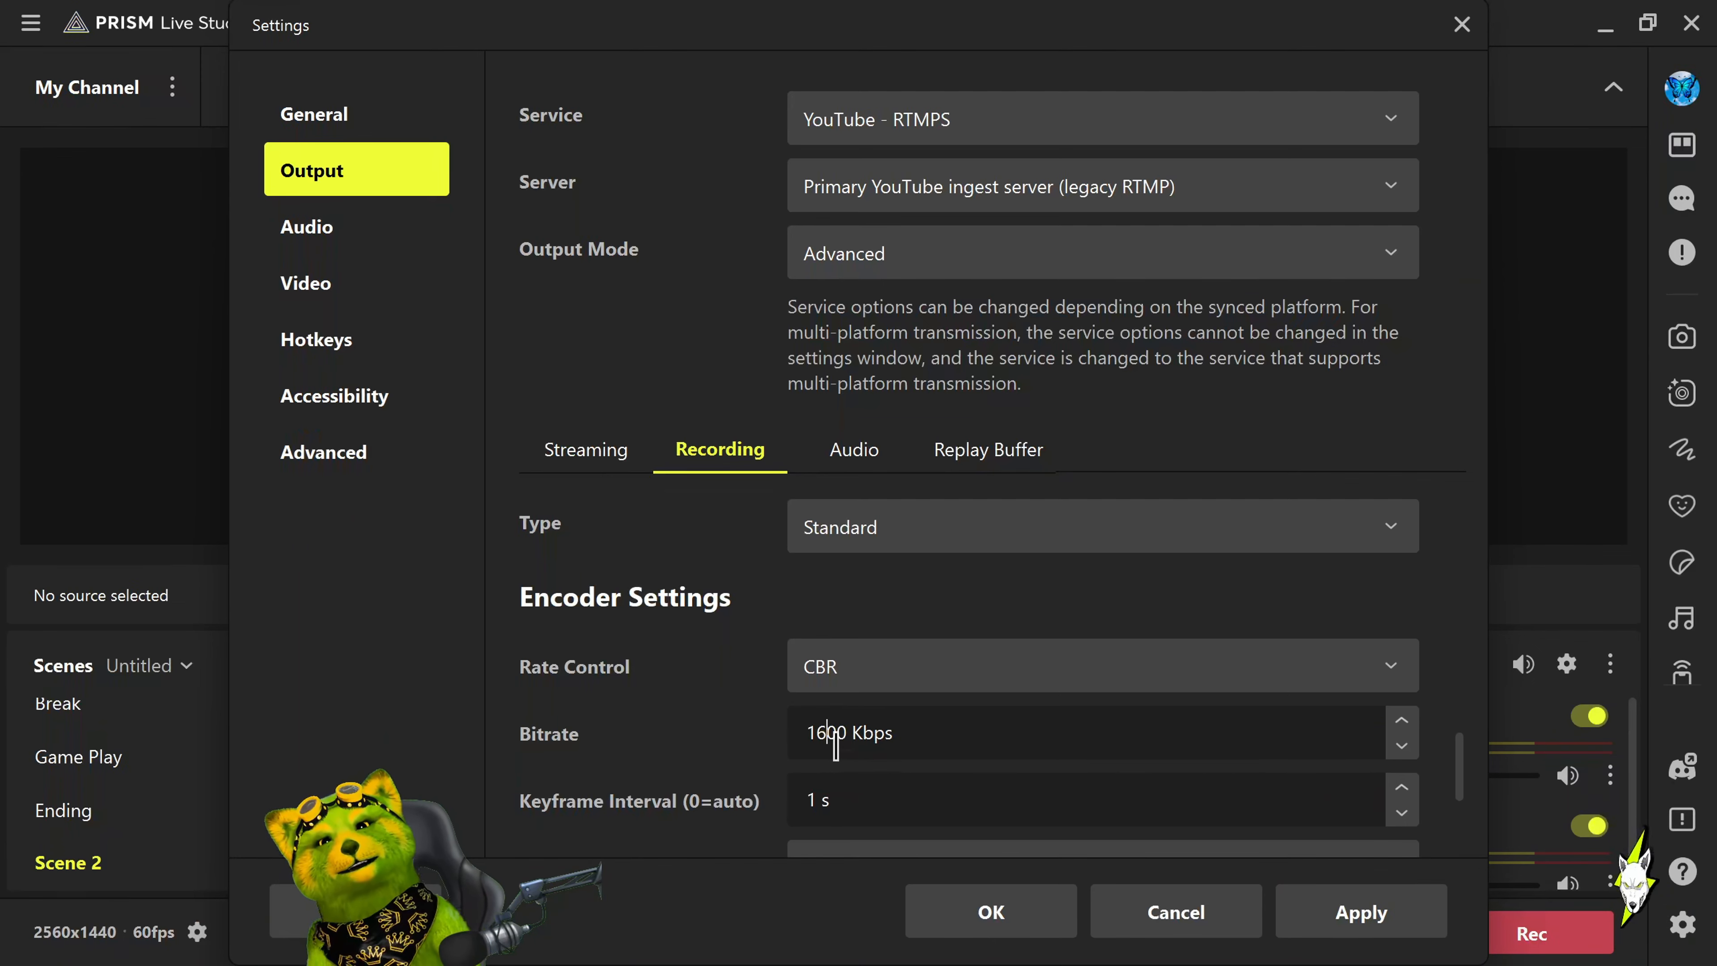
{"action": "type", "text": "0"}
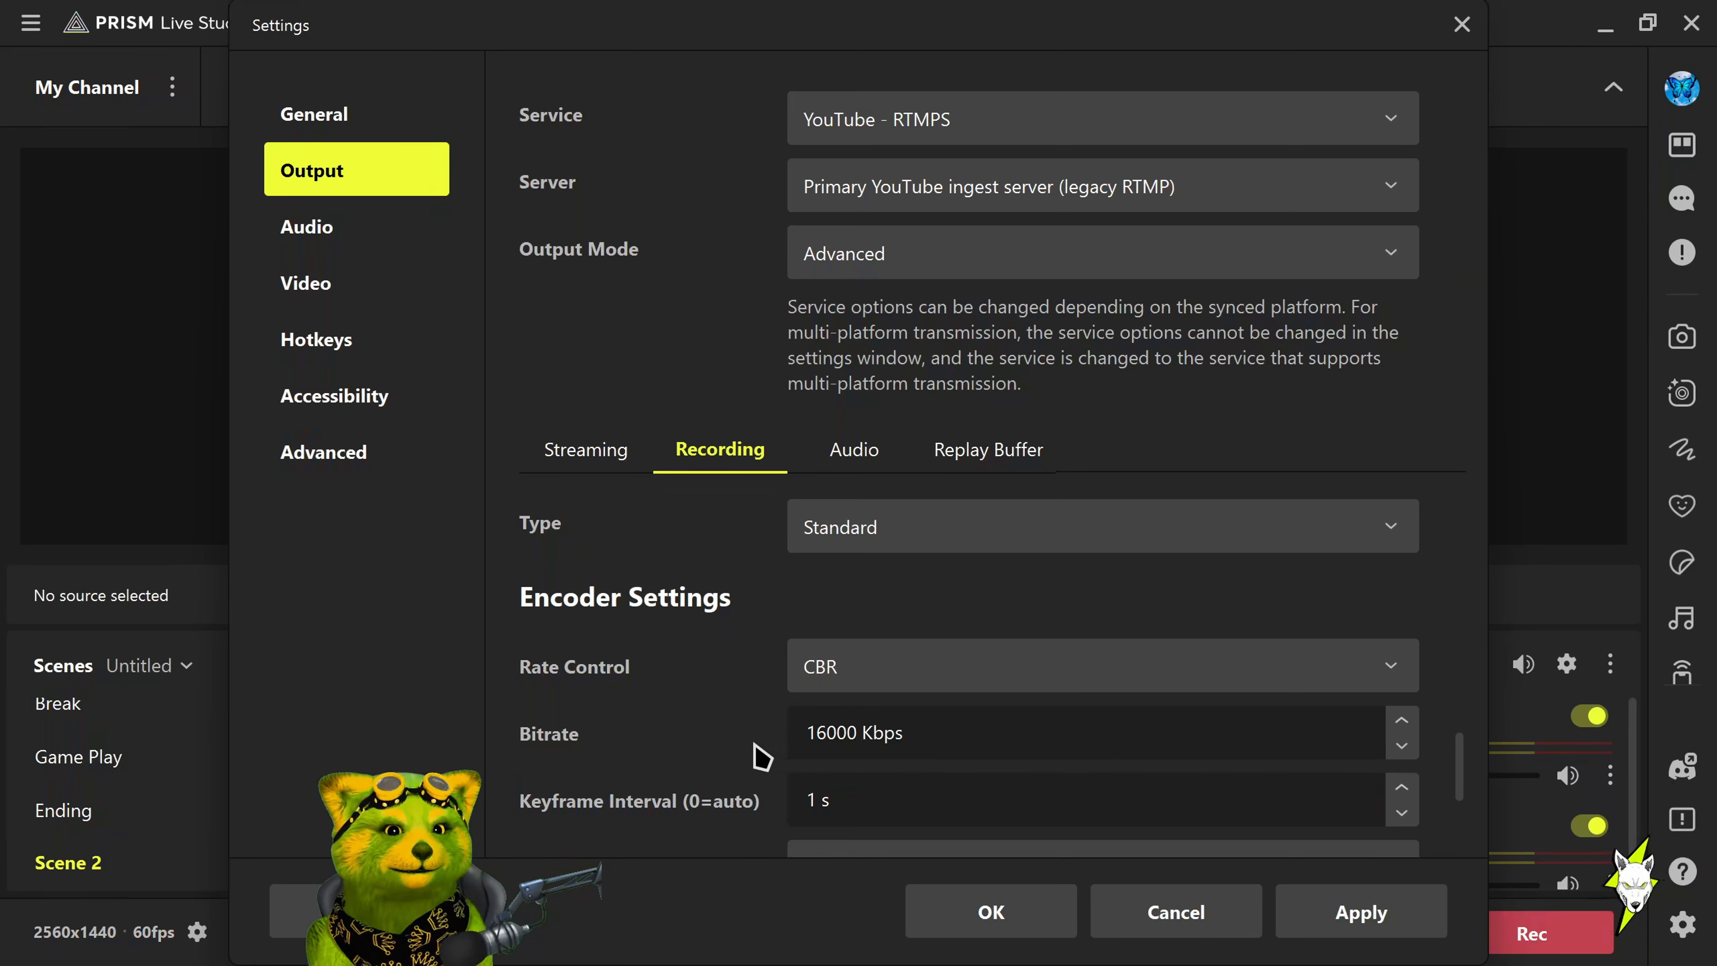
Check the recording encoder's keyframe interval, available presets and AMF/FFmpeg options without choosing another preset
{"action": "scroll", "coordinate": [755, 756], "scroll_direction": "down", "scroll_amount": 2}
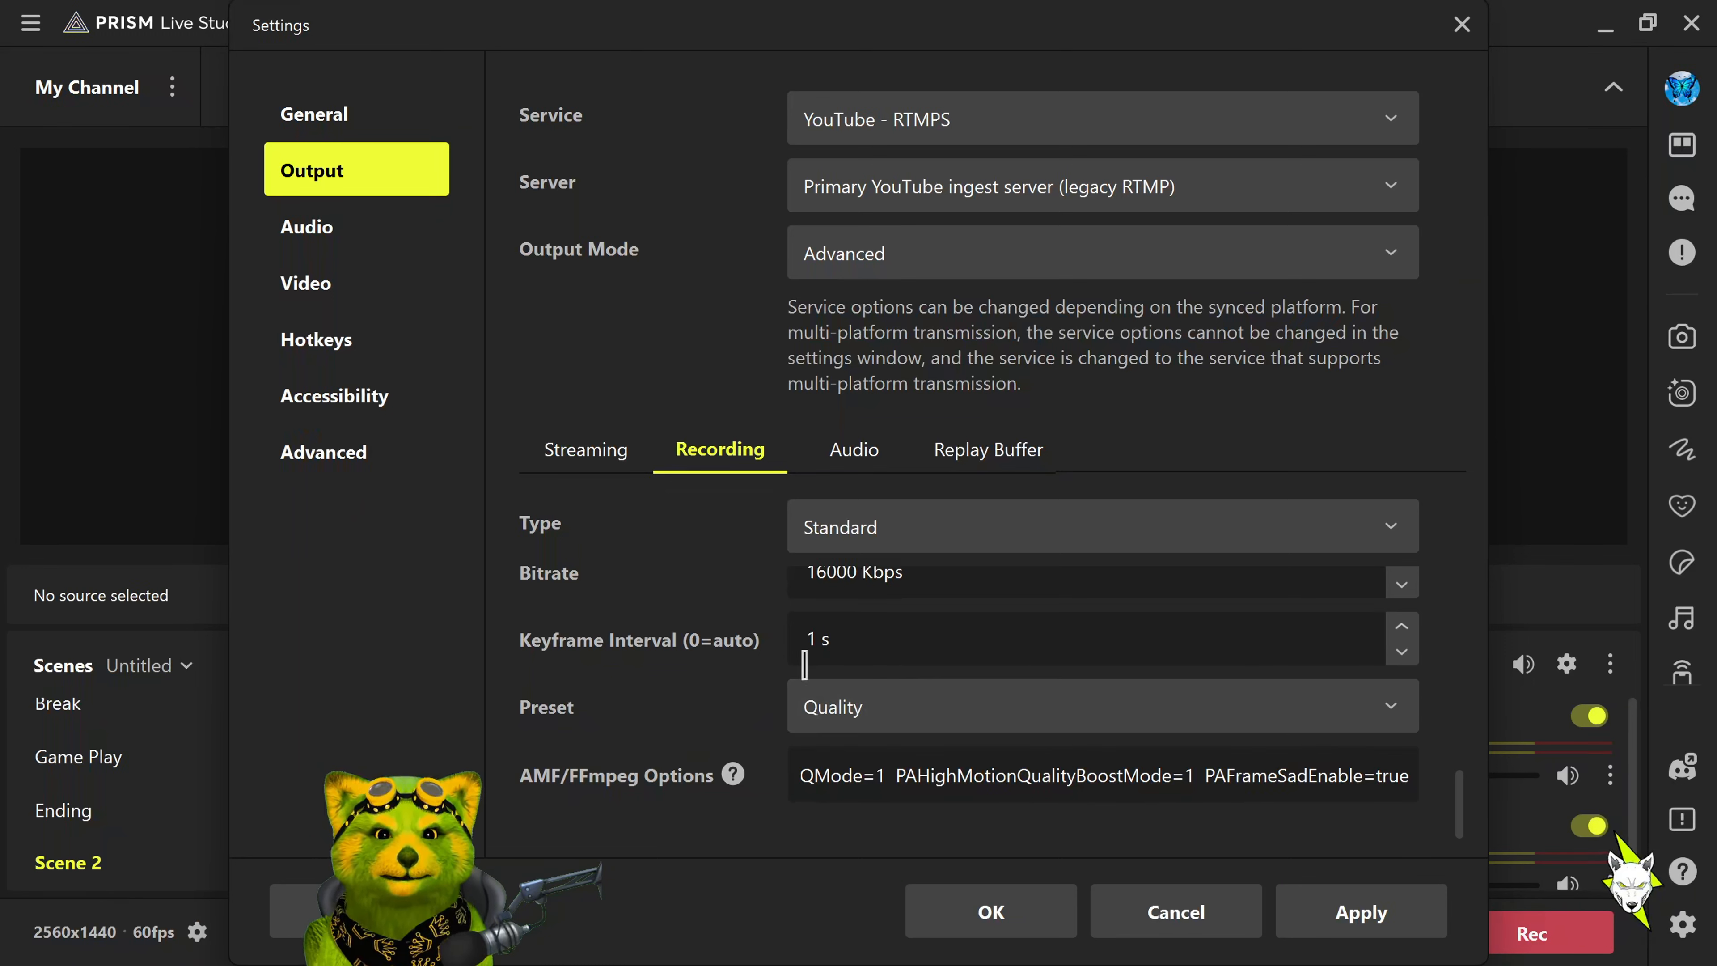
{"action": "left_click", "coordinate": [929, 734]}
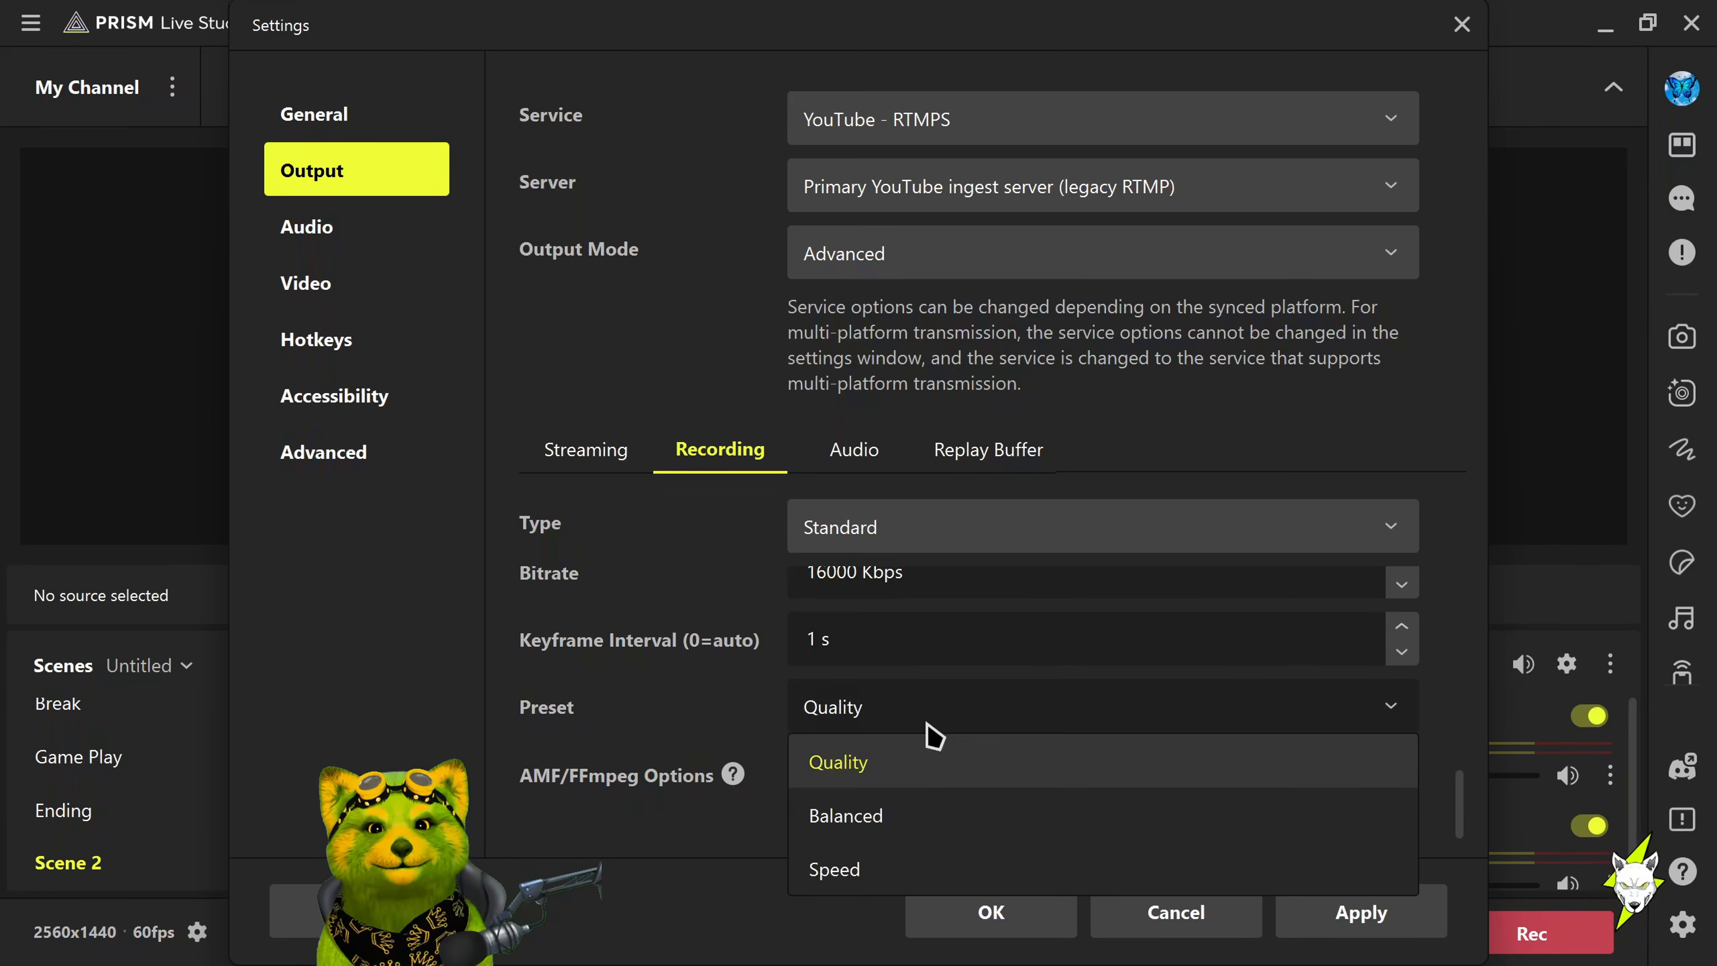
{"action": "left_click", "coordinate": [928, 725]}
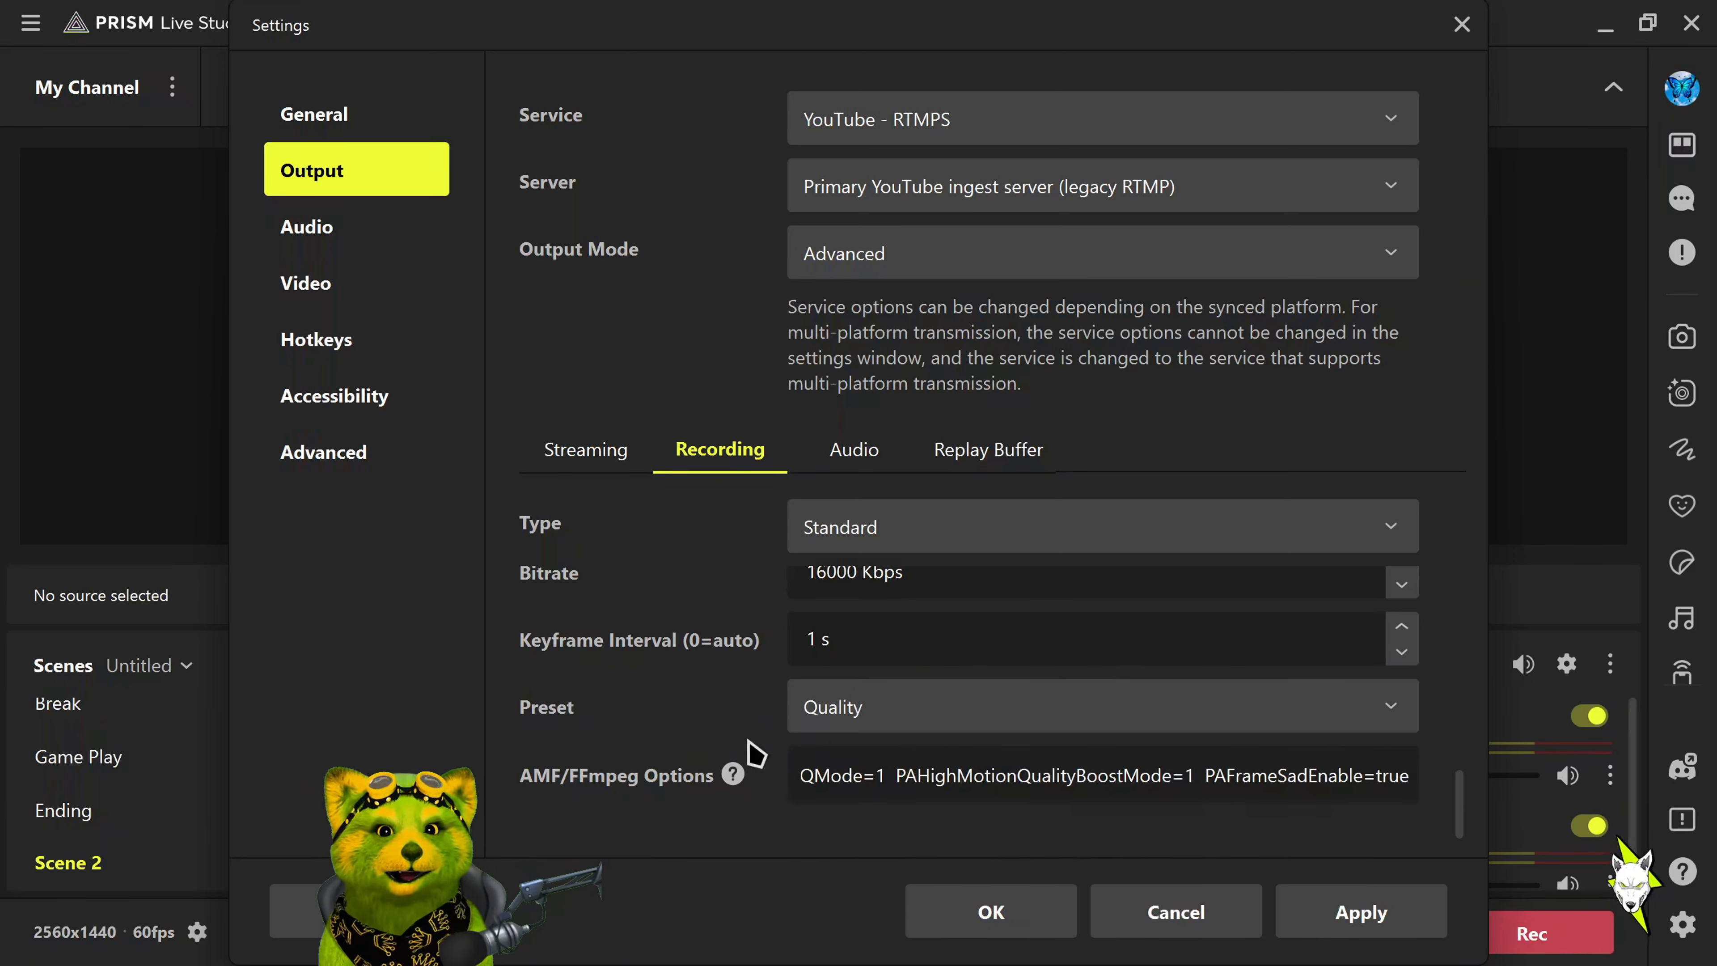
{"action": "scroll", "coordinate": [696, 785], "scroll_direction": "up", "scroll_amount": 6}
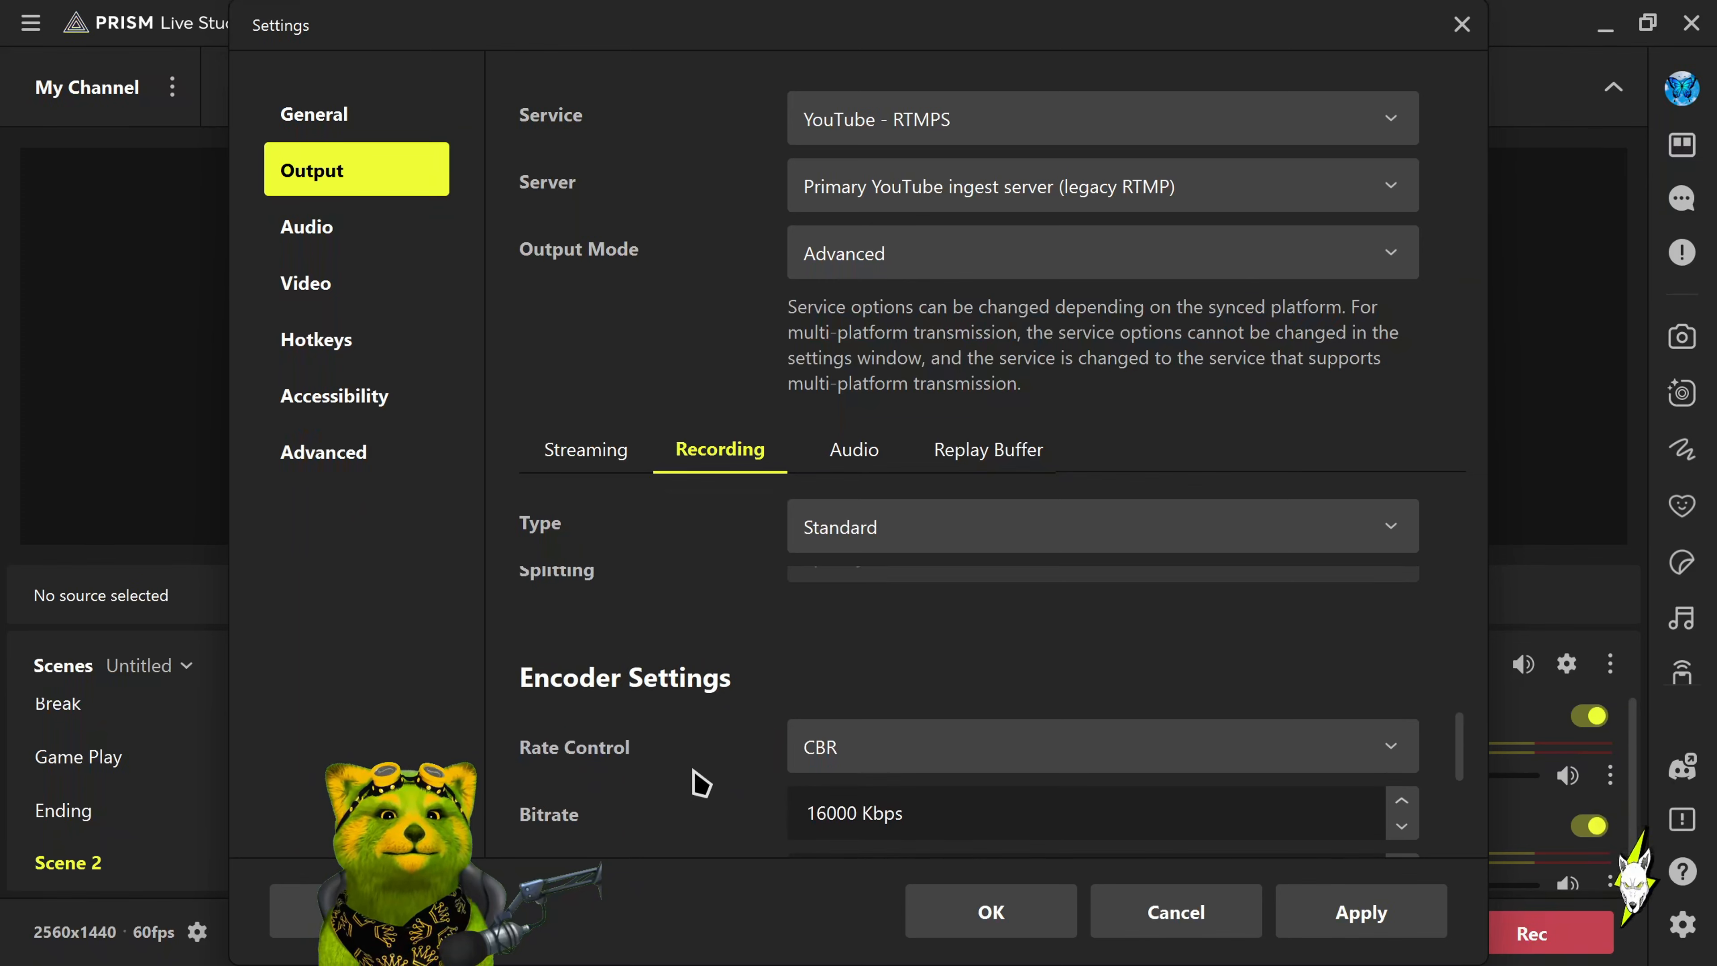
Review the audio bitrate and name settings of Tracks 1 to 6 in the output's Audio settings
{"action": "left_click", "coordinate": [856, 452]}
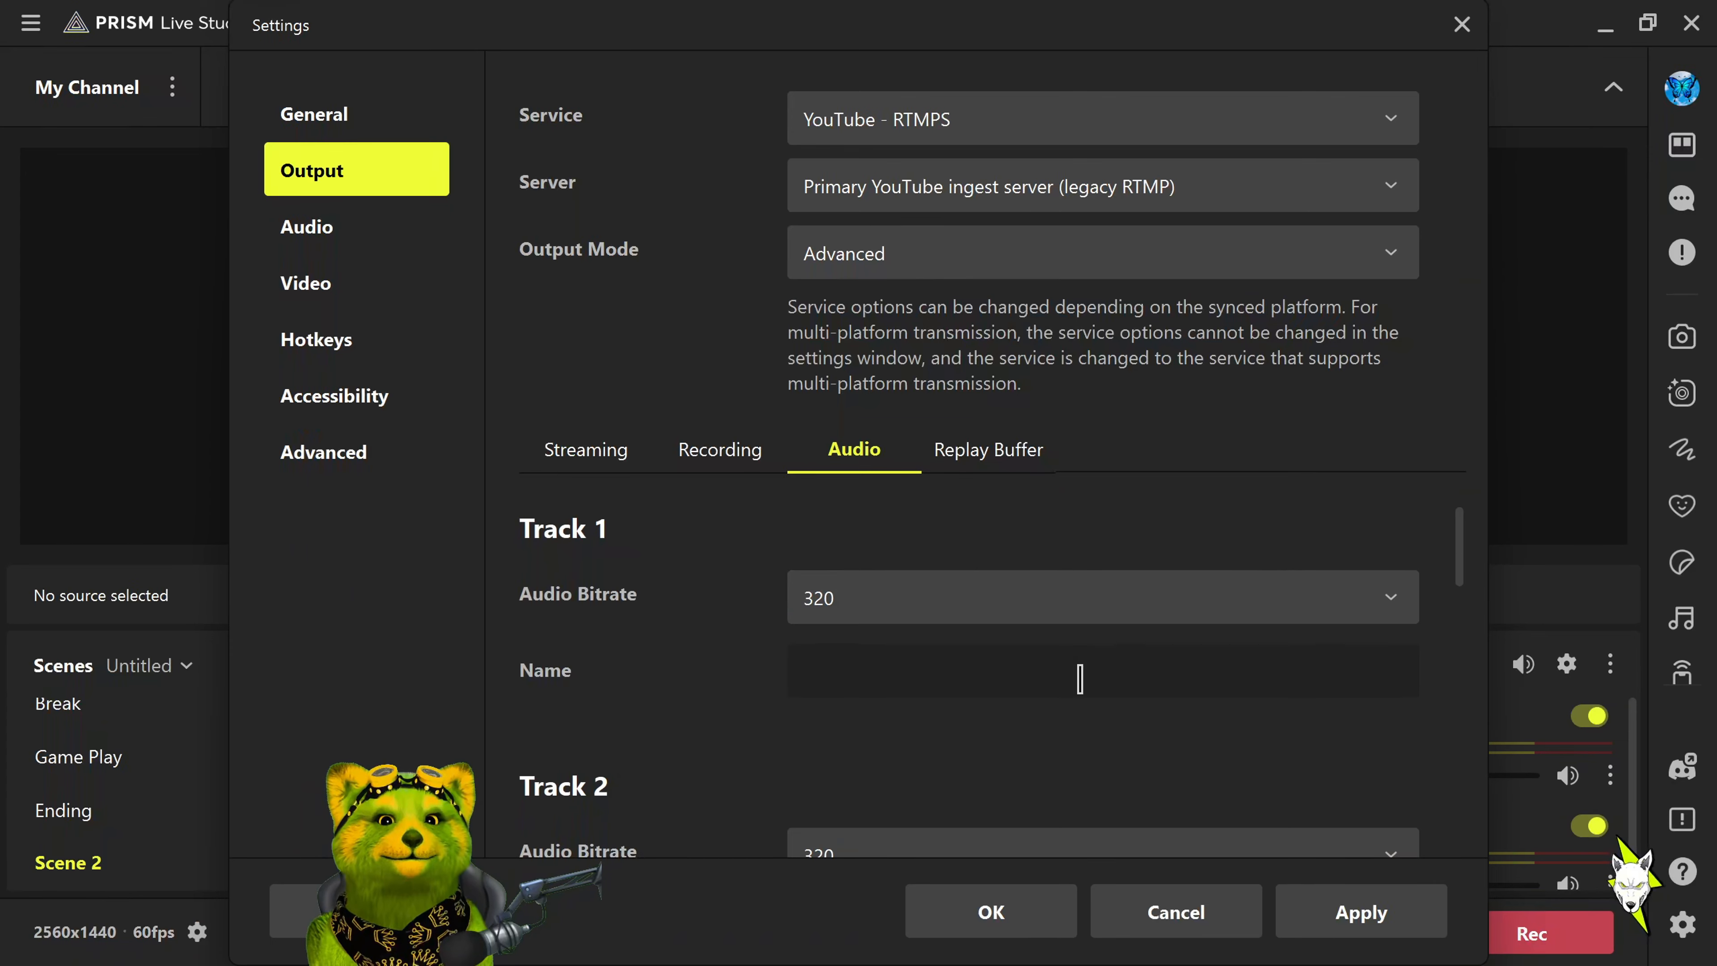
{"action": "scroll", "coordinate": [1080, 678], "scroll_direction": "down", "scroll_amount": 15}
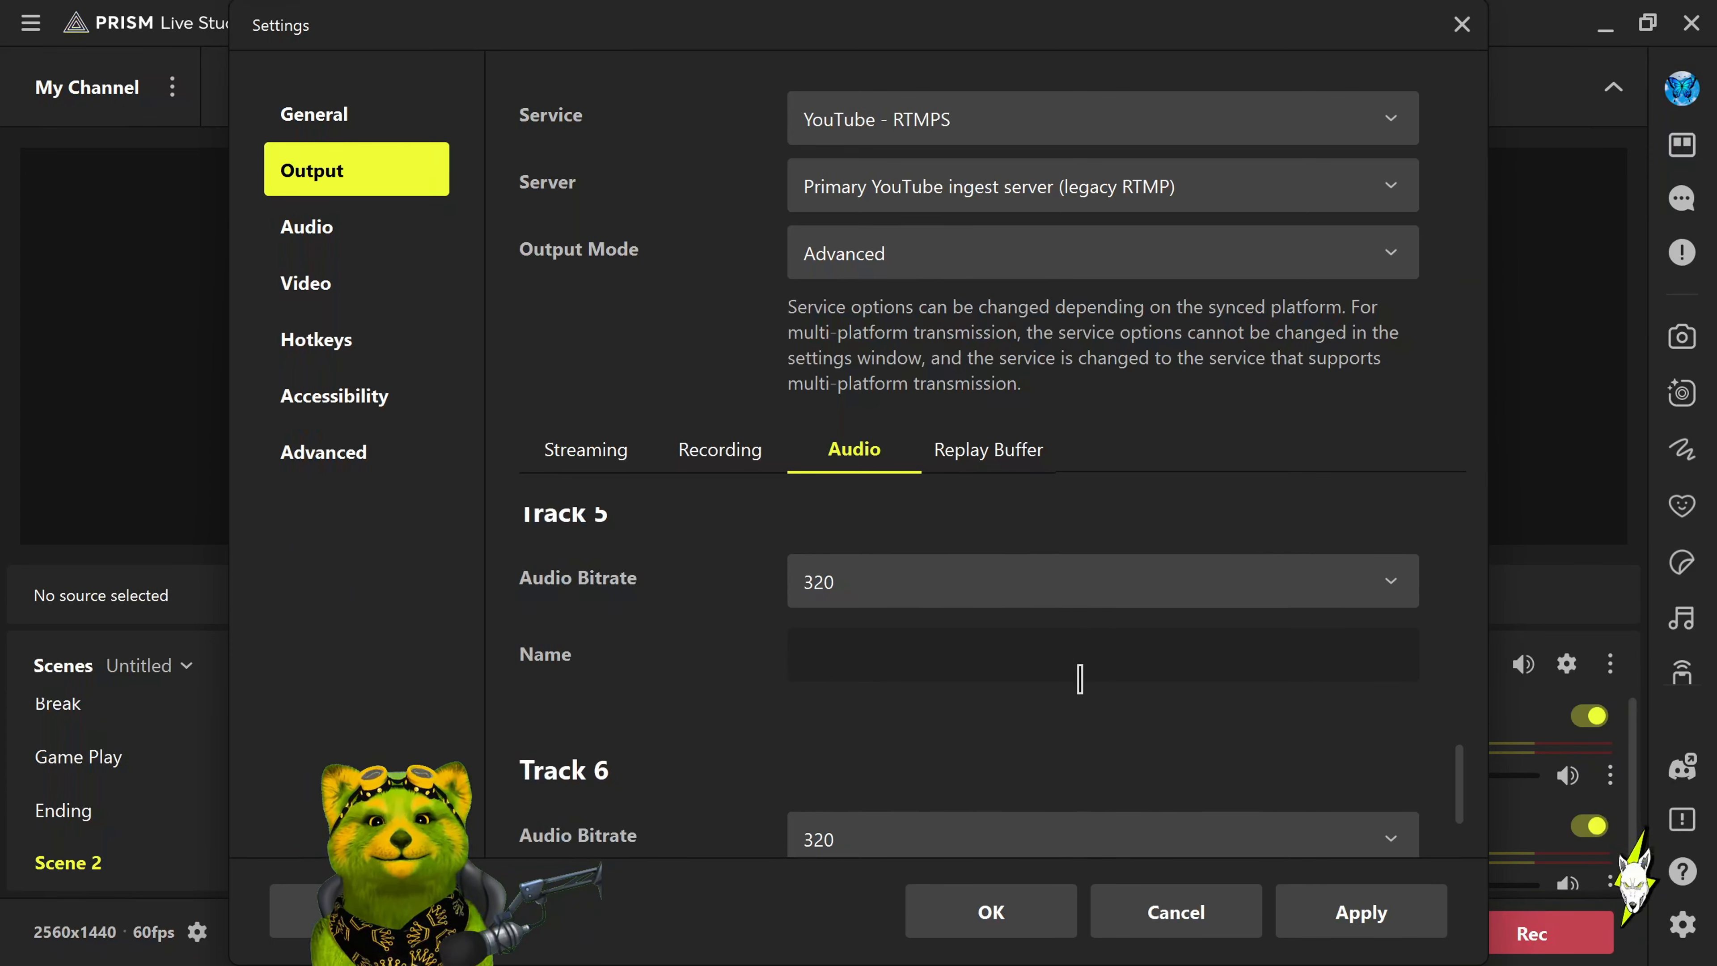
{"action": "scroll", "coordinate": [1080, 679], "scroll_direction": "down", "scroll_amount": 2}
{"action": "scroll", "coordinate": [1079, 678], "scroll_direction": "up", "scroll_amount": 18}
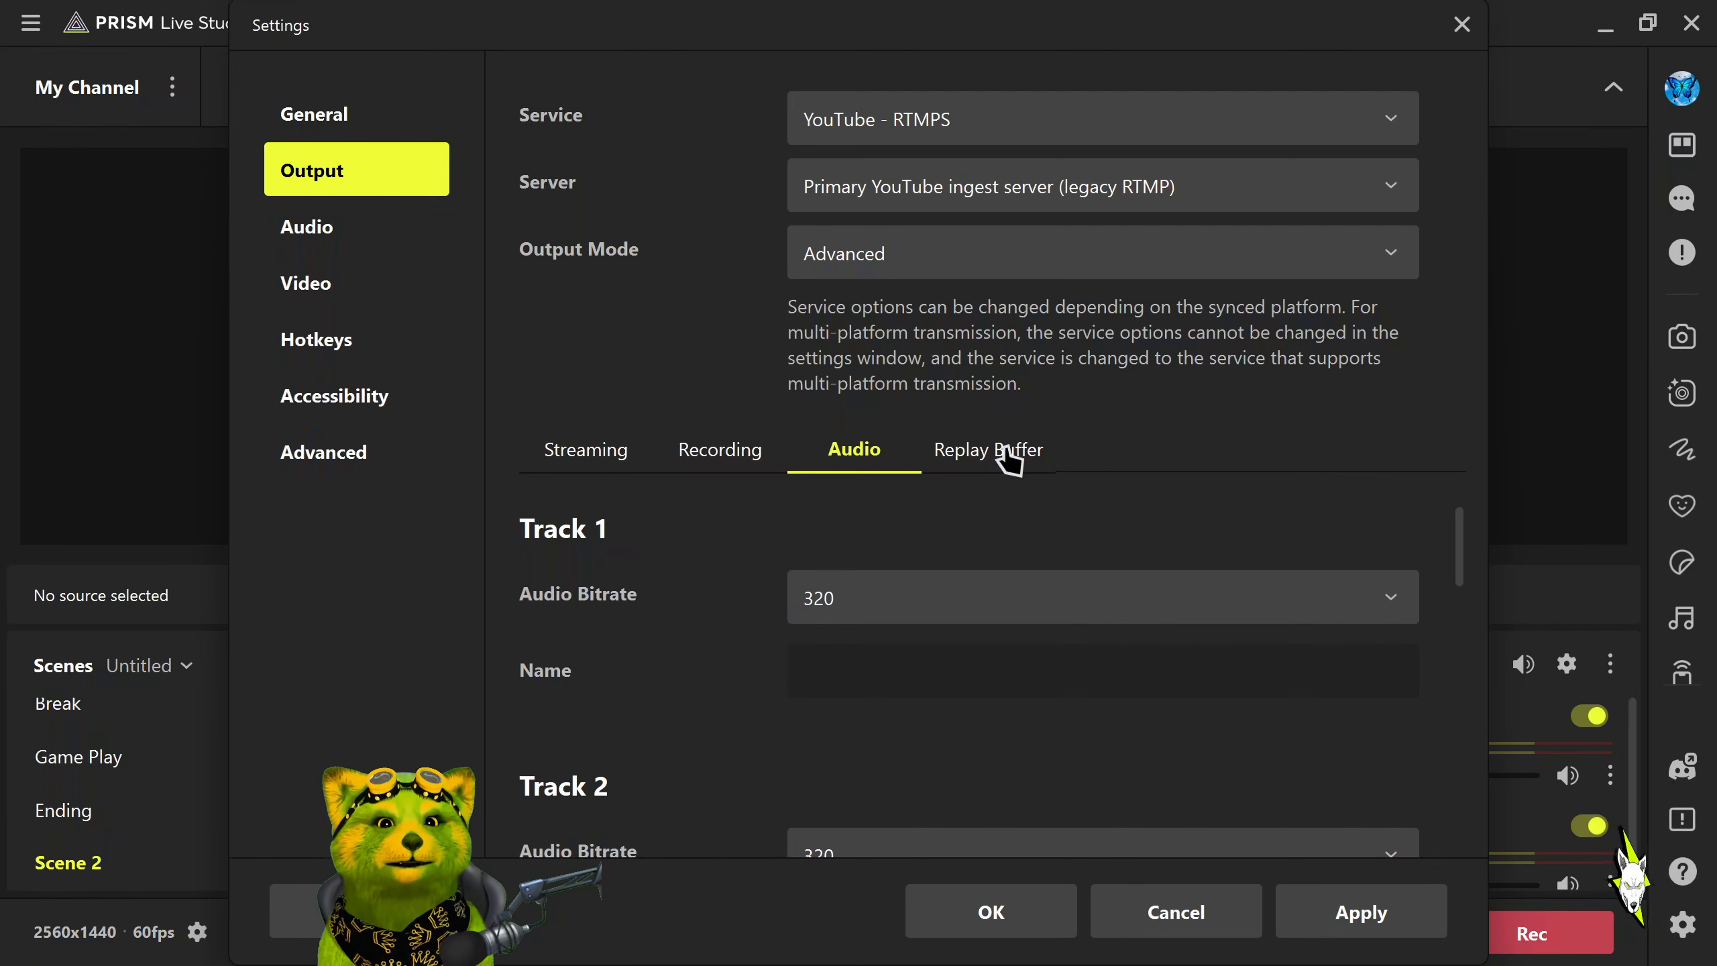
Show the Replay Buffer output options, followed by the general Audio settings with sample rate, channels and global audio devices
{"action": "left_click", "coordinate": [1010, 460]}
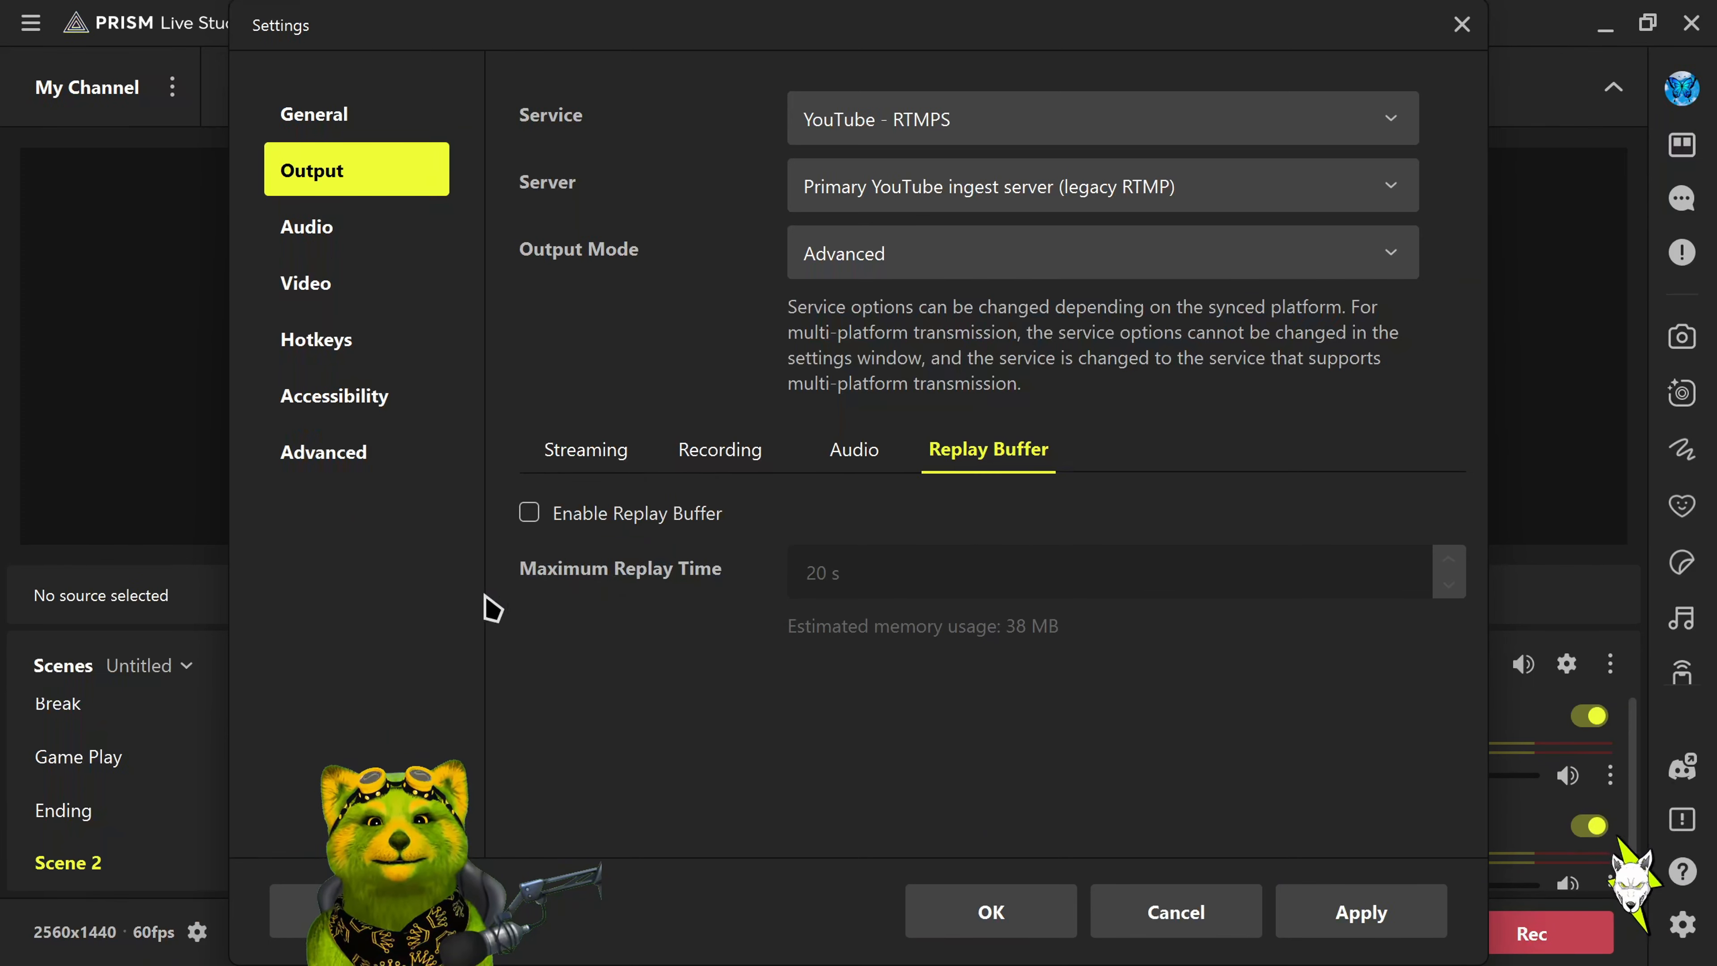
{"action": "left_click", "coordinate": [318, 230]}
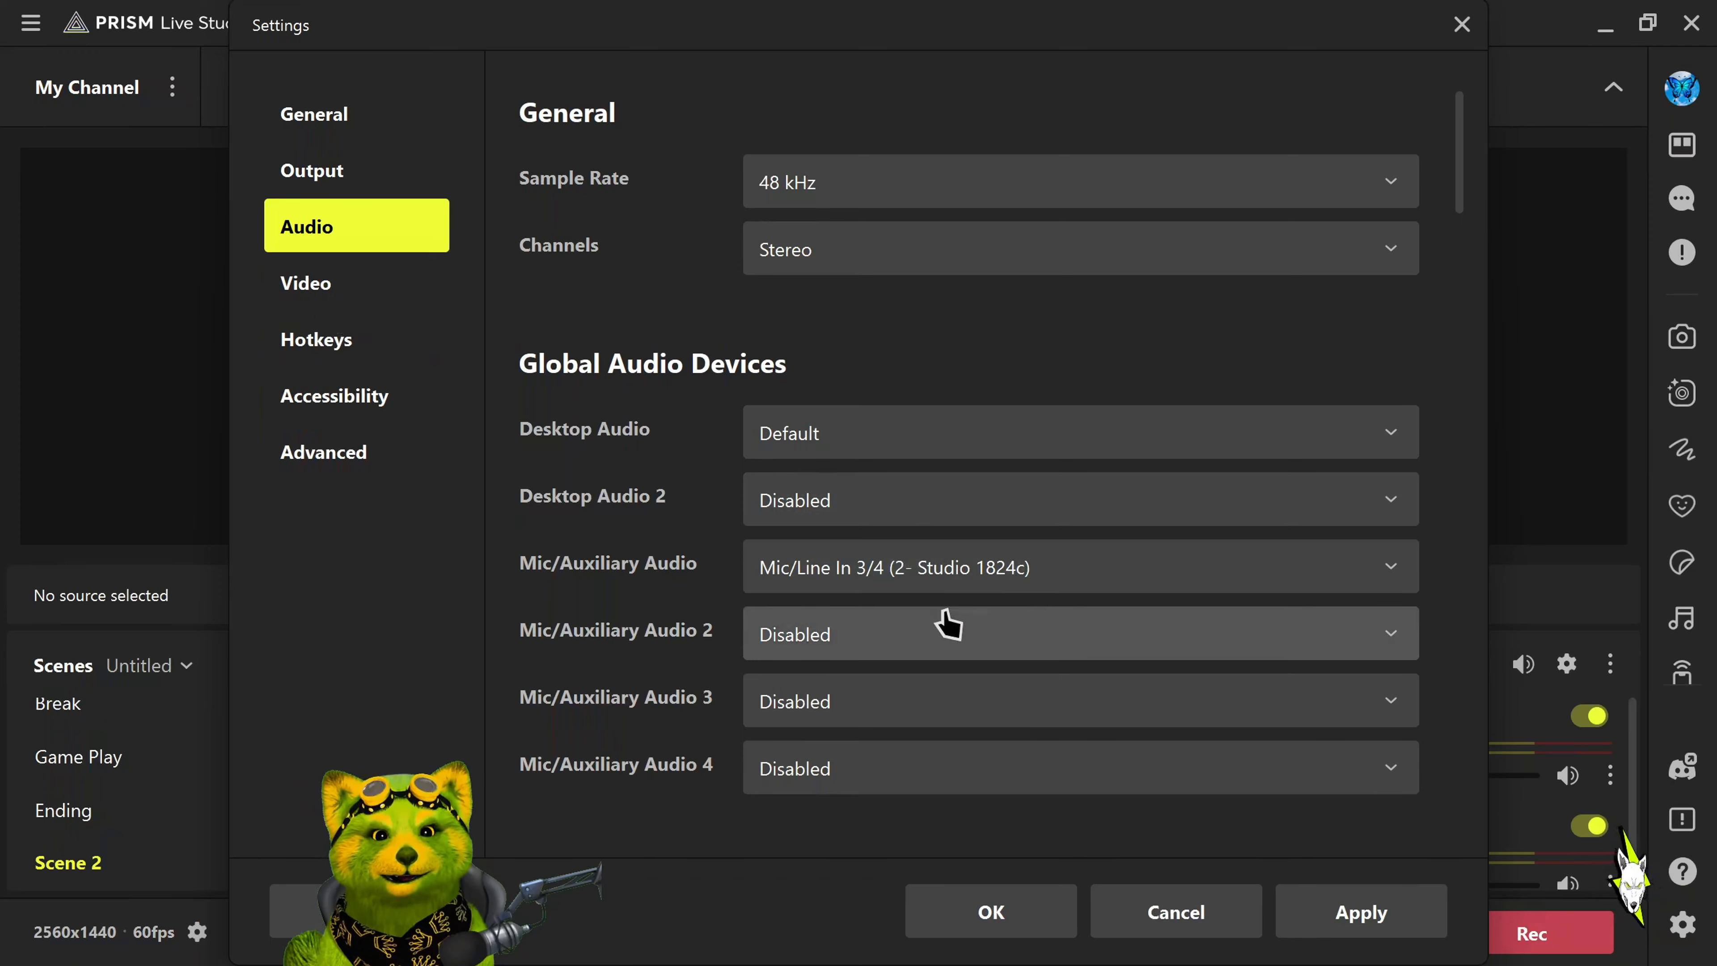
In the Video settings, try an output (scaled) resolution of 1920x1080 and view the available downscale filters
{"action": "left_click", "coordinate": [307, 287]}
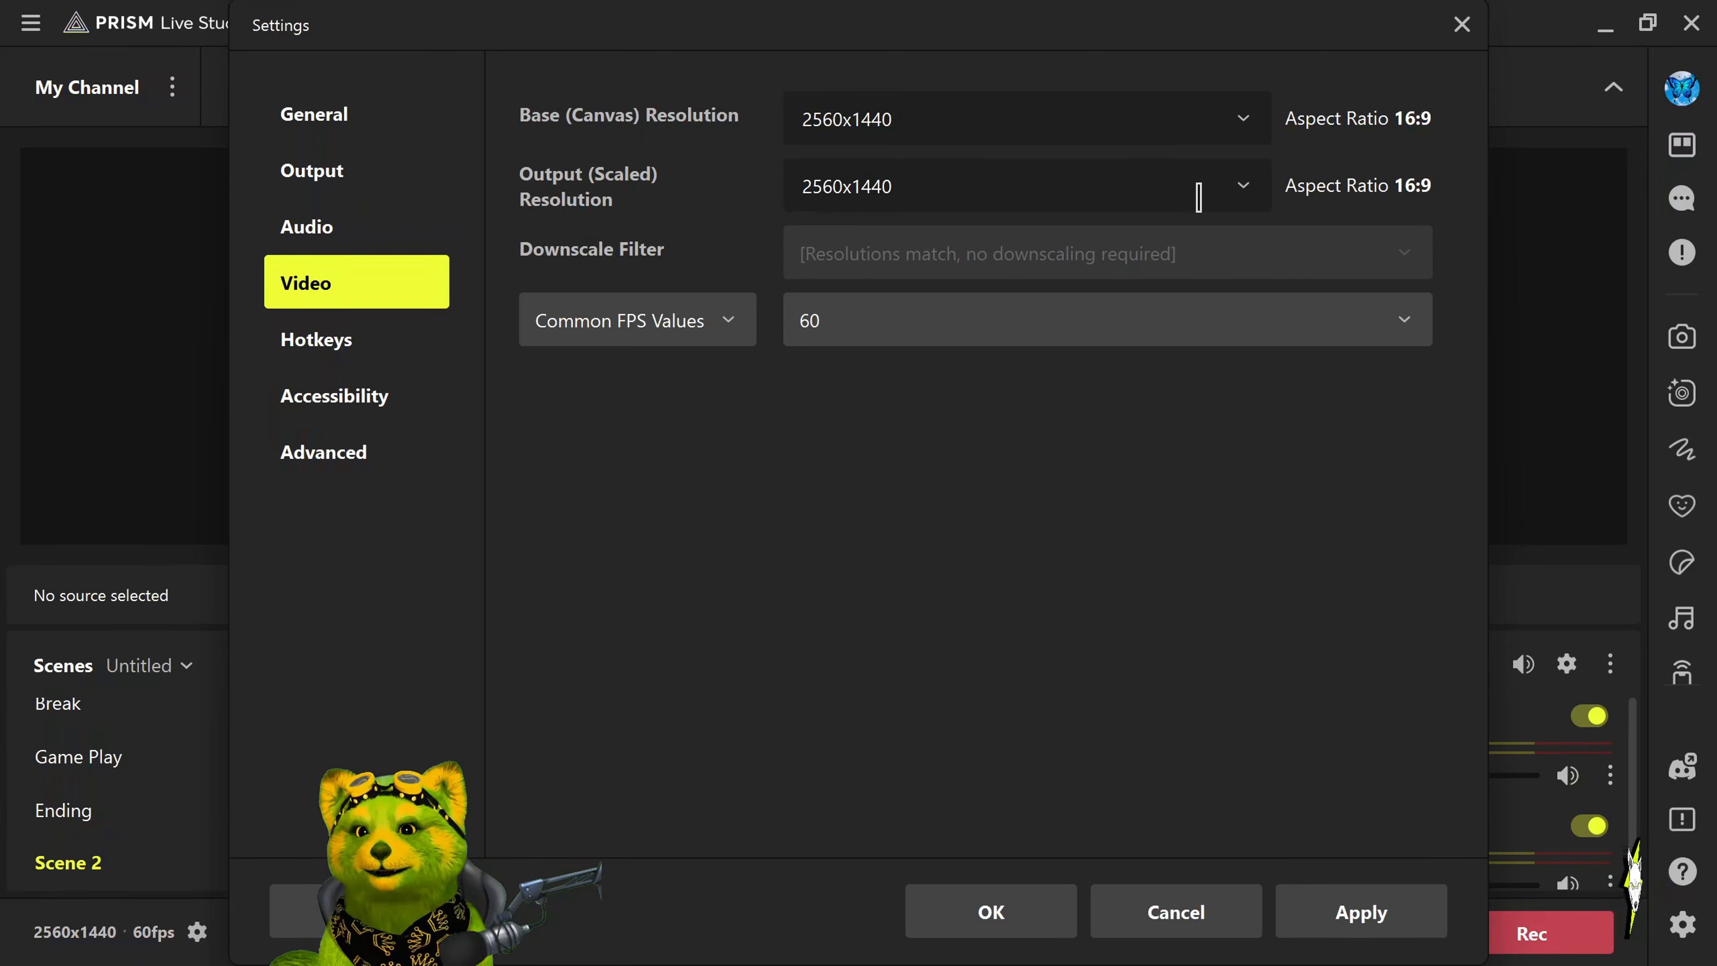
{"action": "left_click", "coordinate": [1251, 186]}
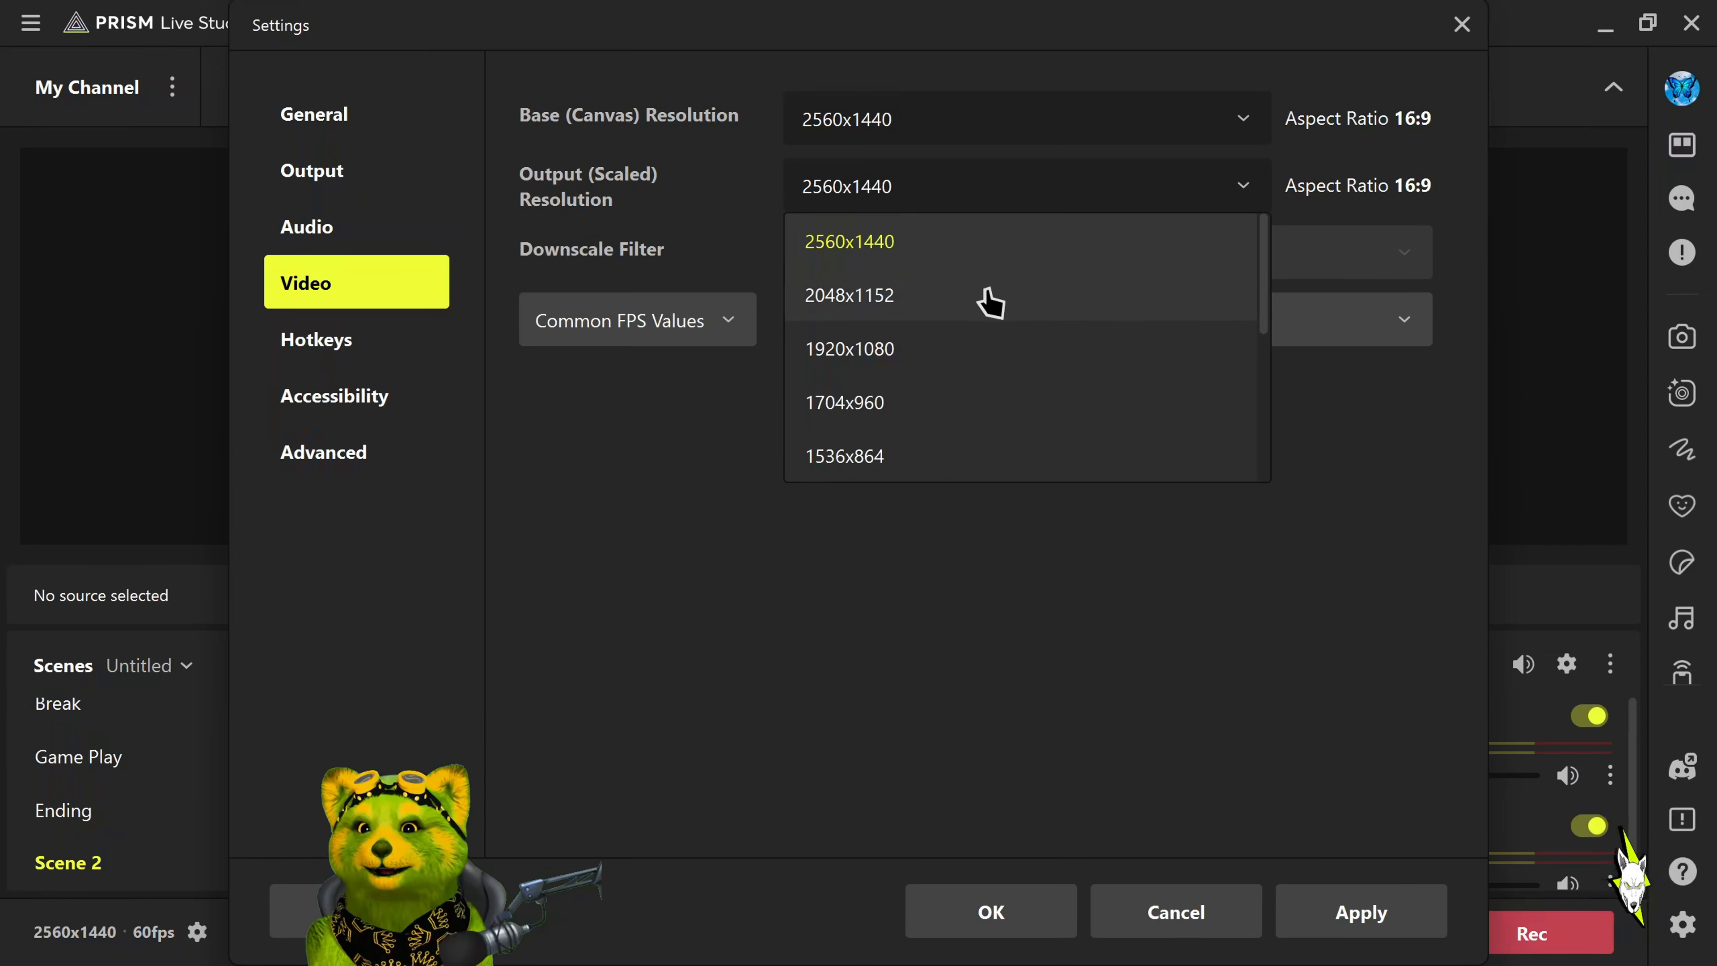
{"action": "left_click", "coordinate": [938, 352]}
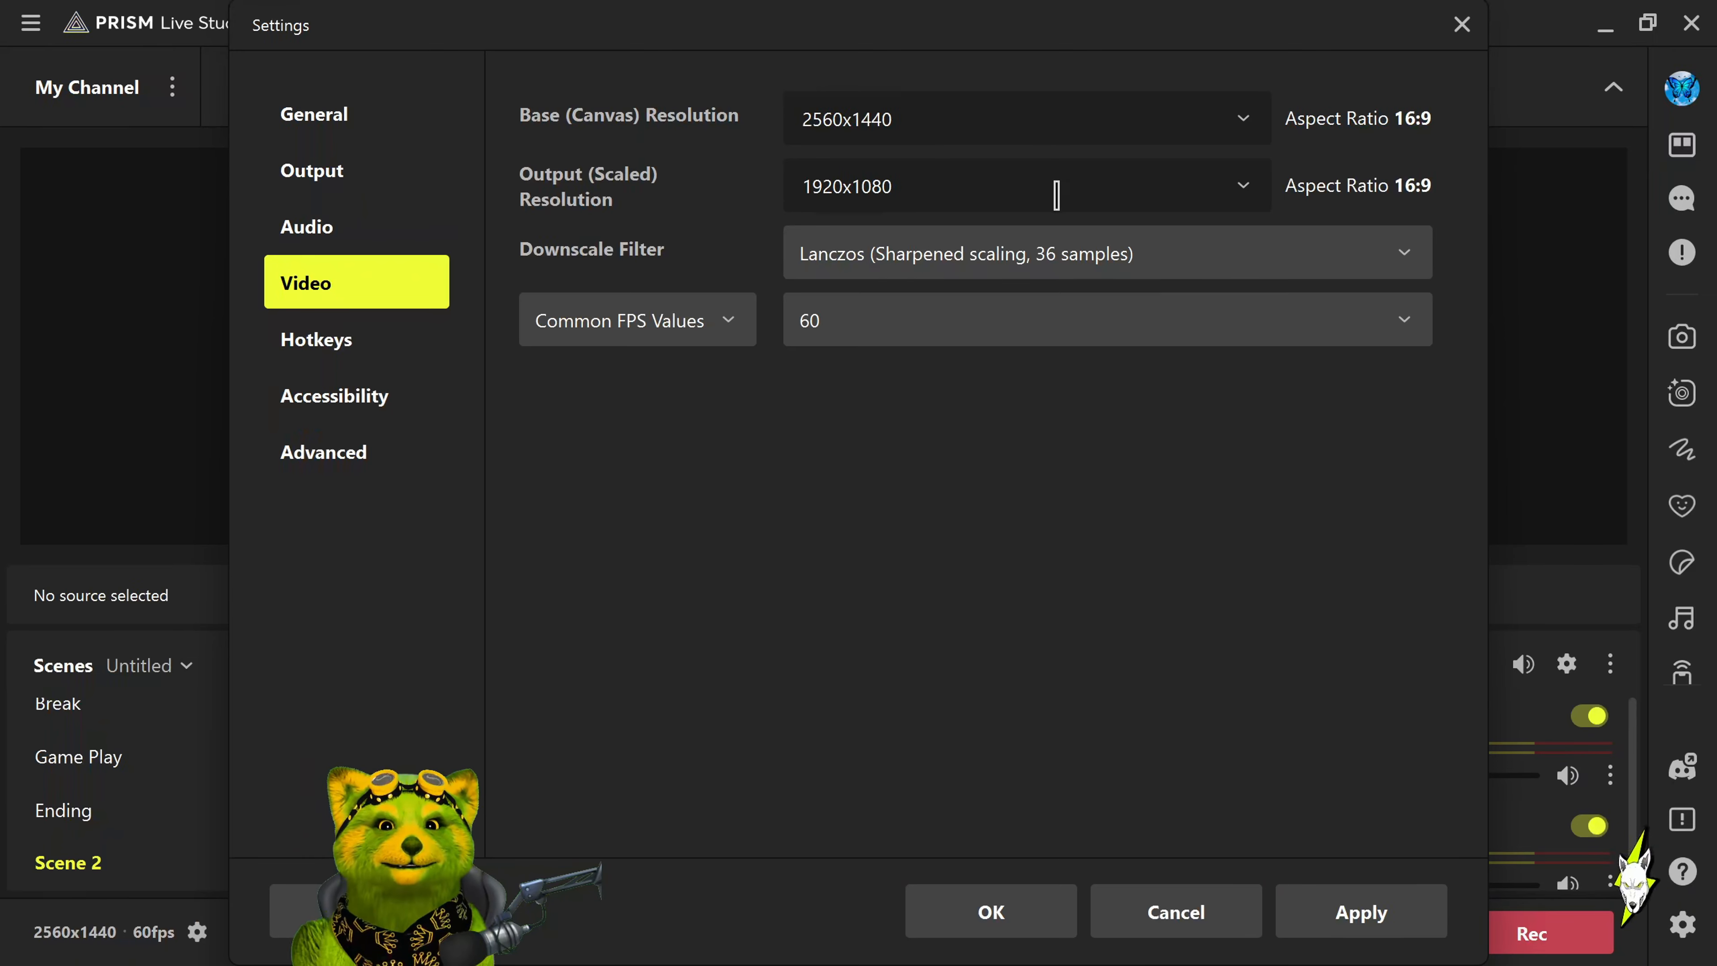
{"action": "left_click", "coordinate": [1225, 268]}
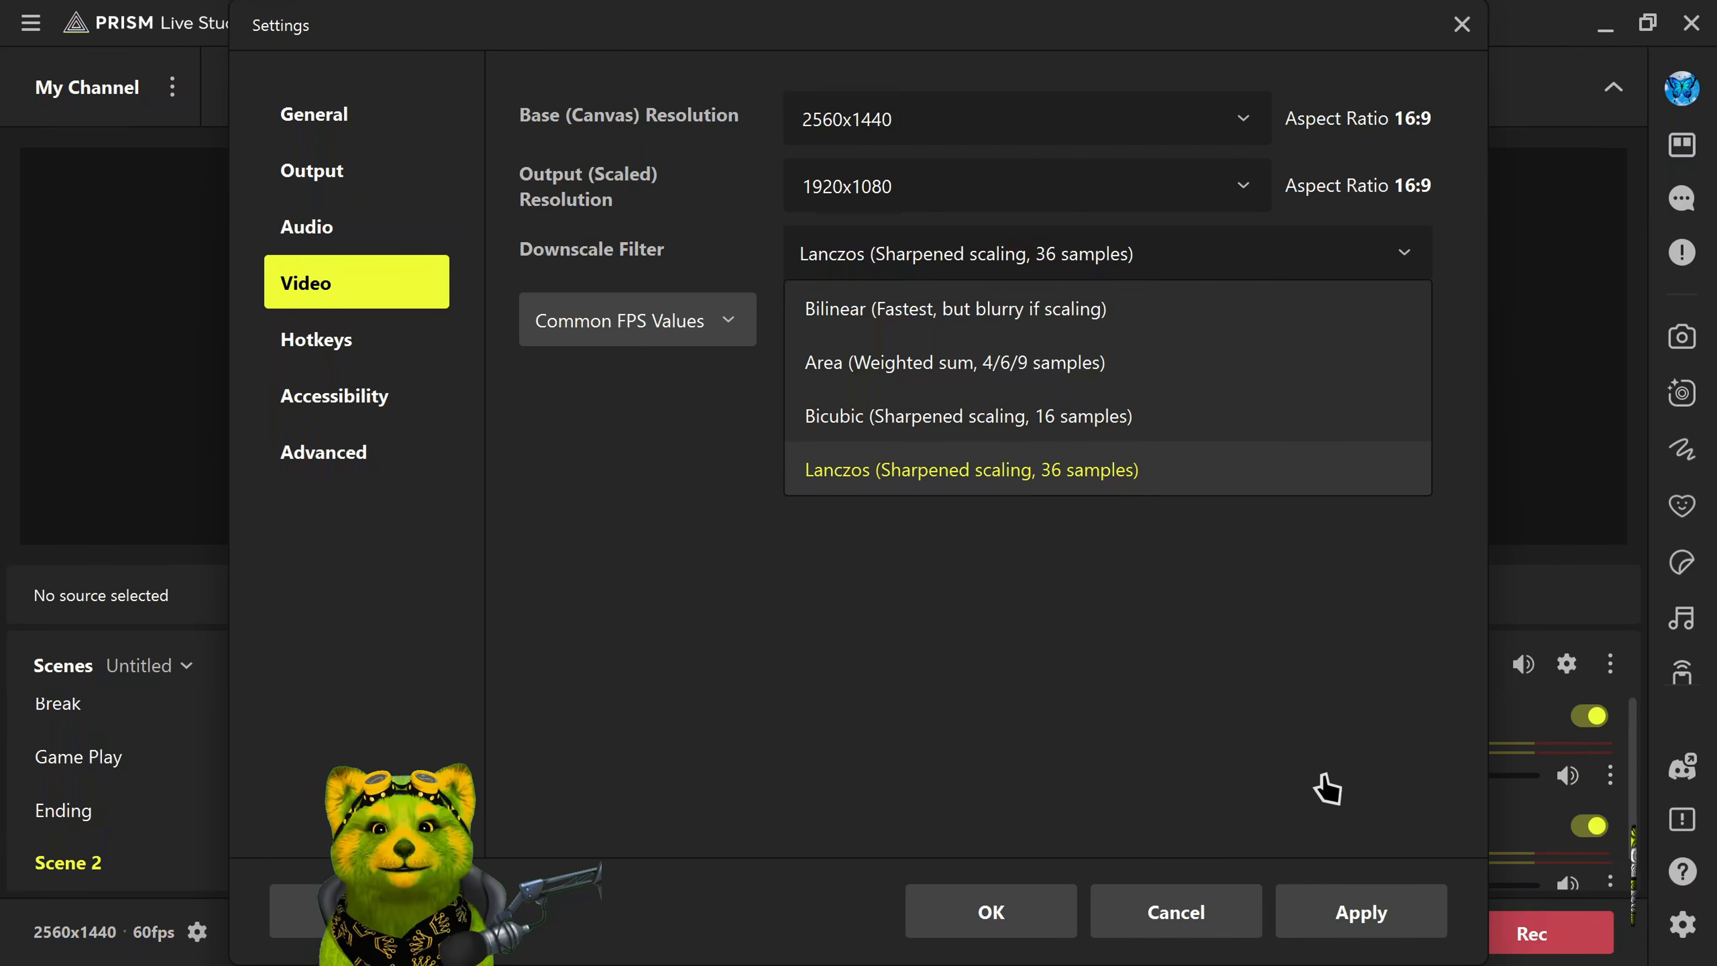
{"action": "left_click", "coordinate": [1345, 670]}
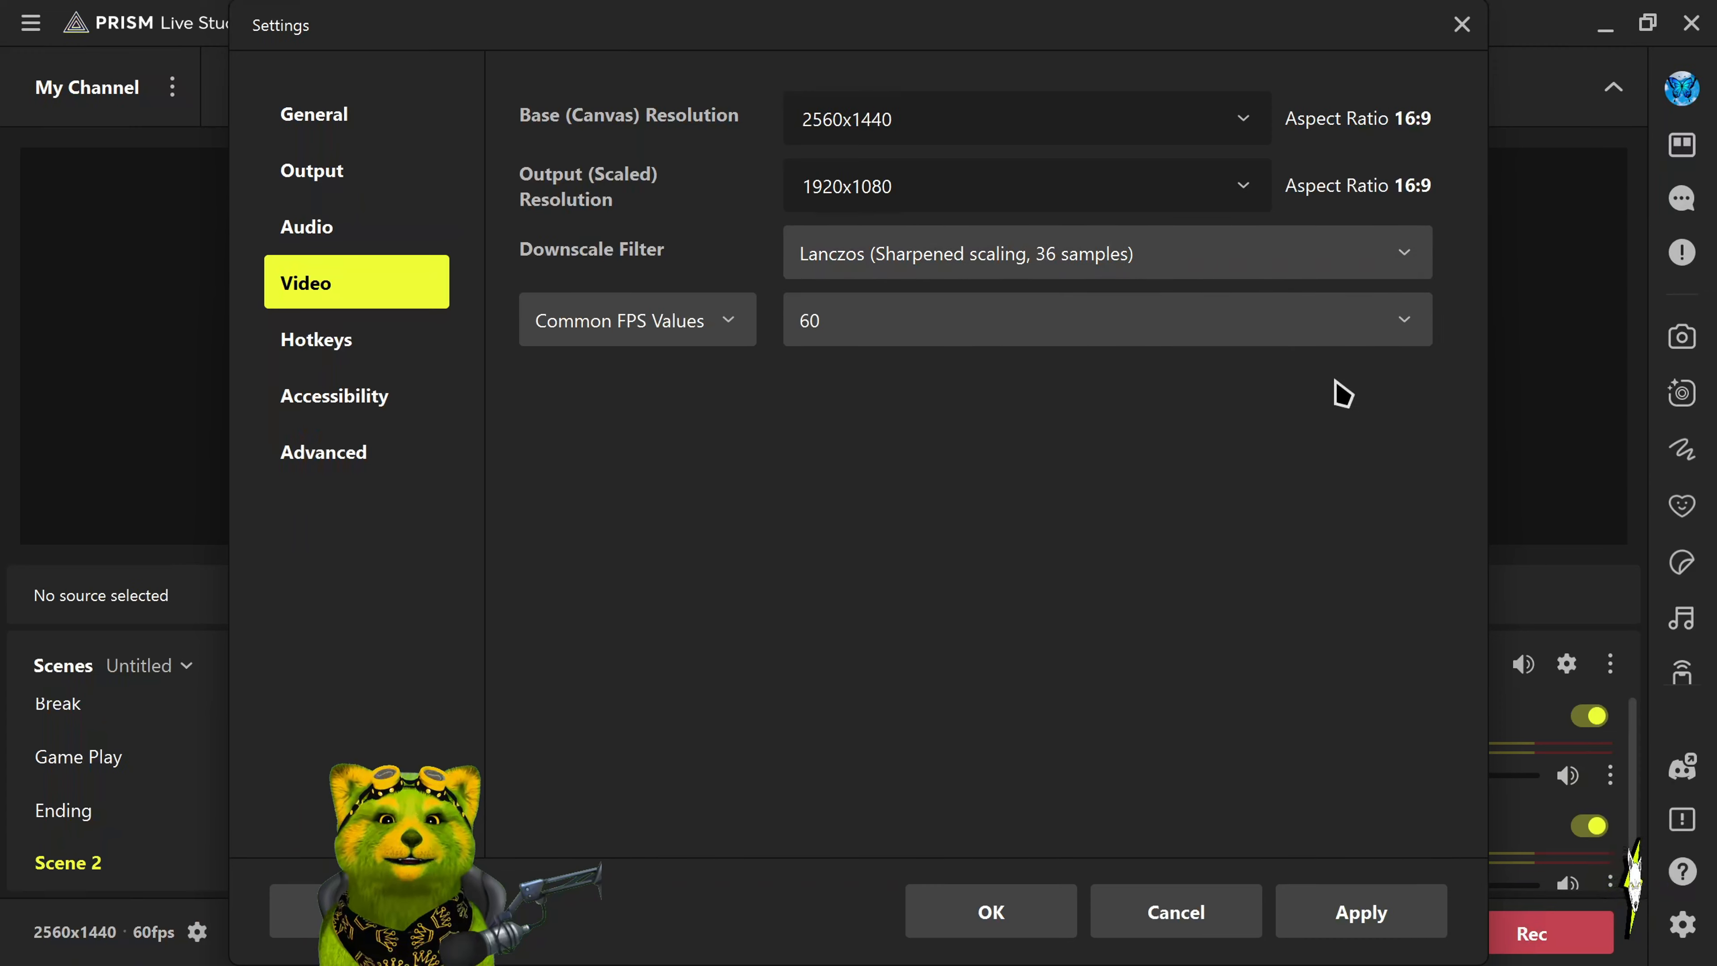
Set the output (scaled) resolution back to 2560x1440 to match the base canvas
{"action": "left_click", "coordinate": [1256, 191]}
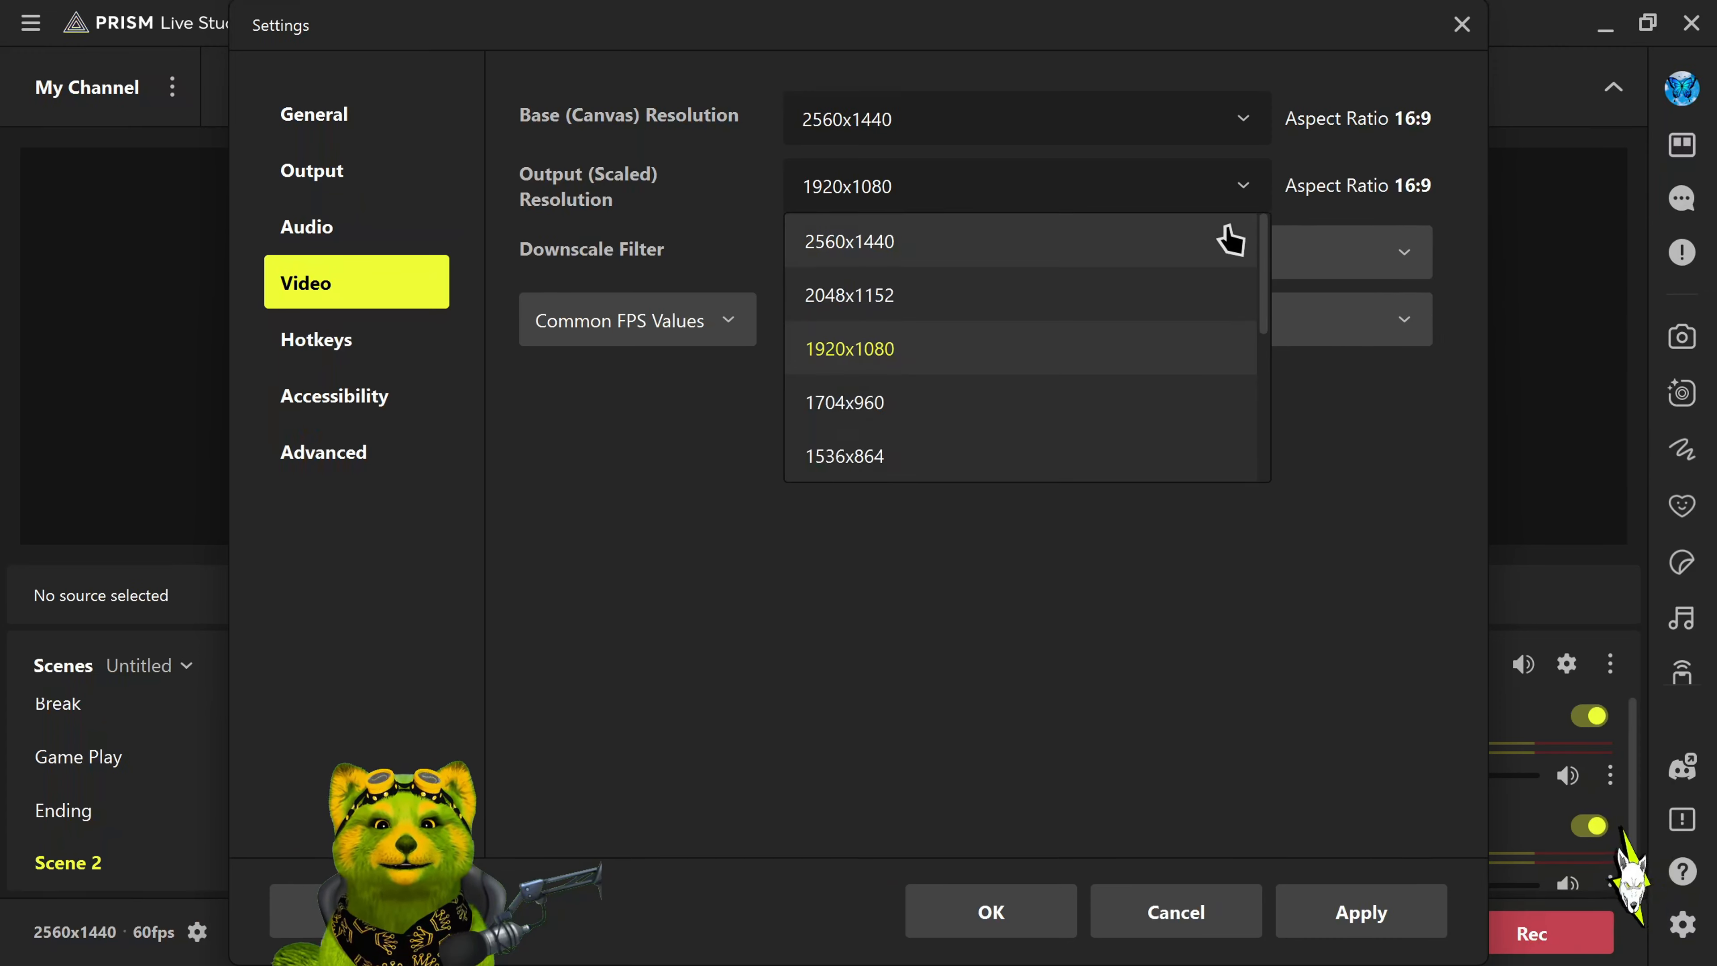
{"action": "left_click", "coordinate": [1227, 242]}
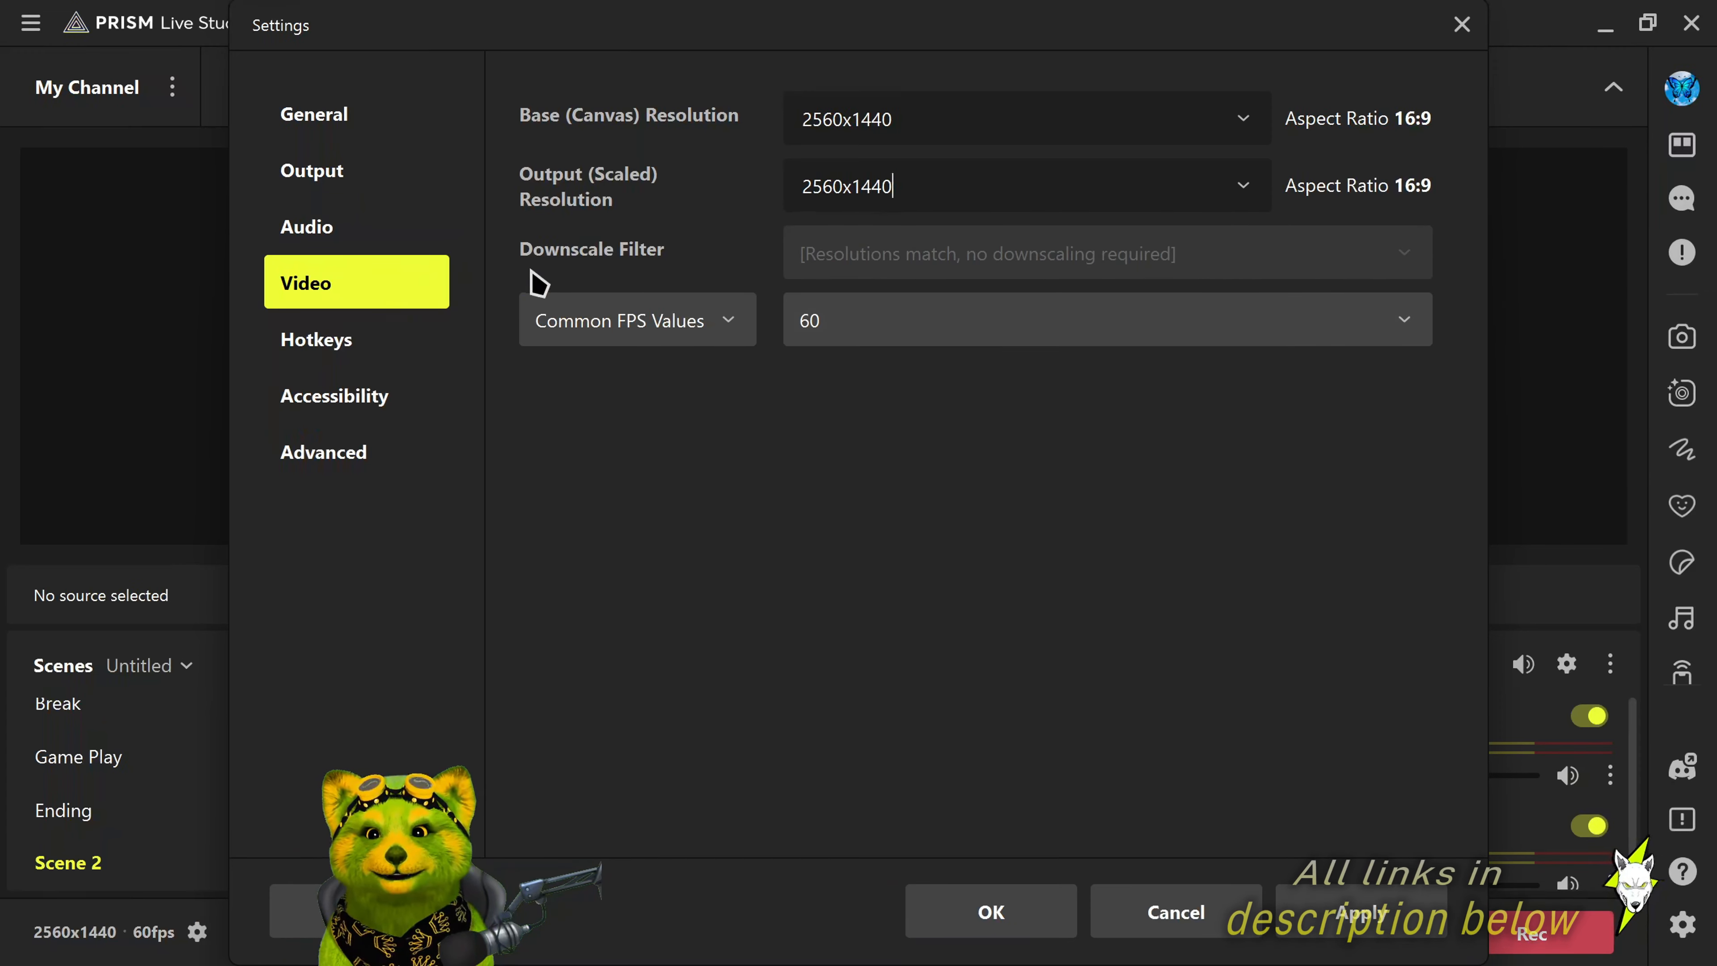
Apply the video settings and review the hotkey assignments for streaming, recording, replay buffer, scenes and sources
{"action": "left_click", "coordinate": [1368, 915]}
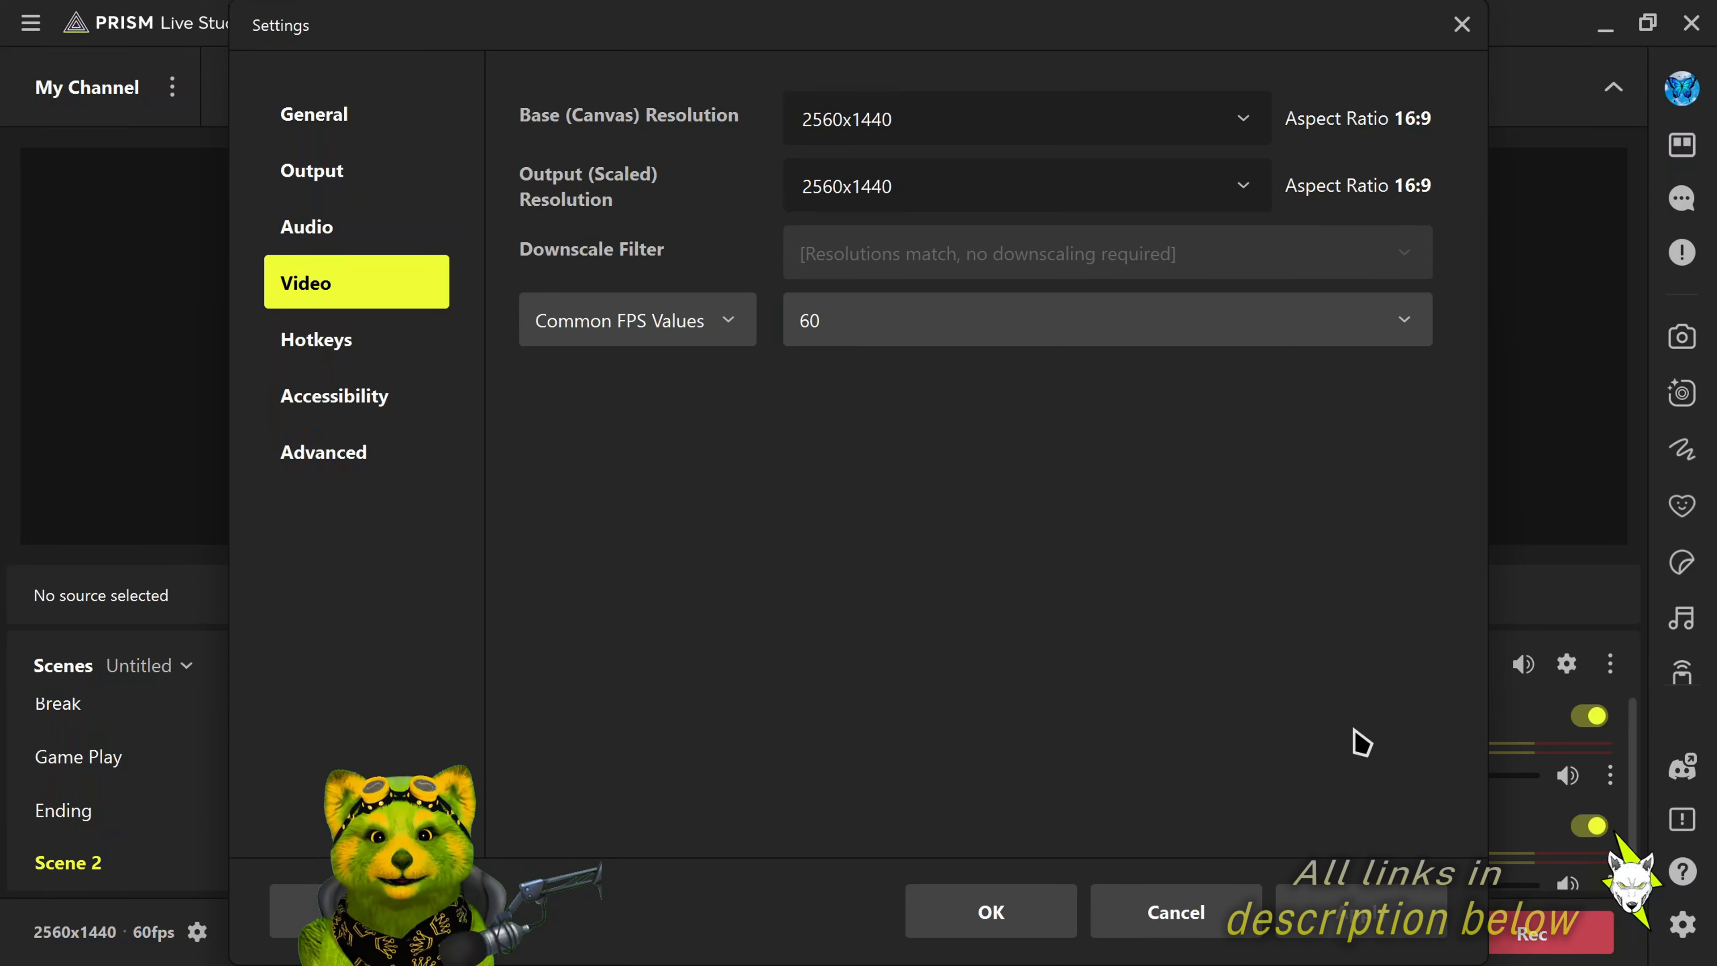
{"action": "left_click", "coordinate": [346, 359]}
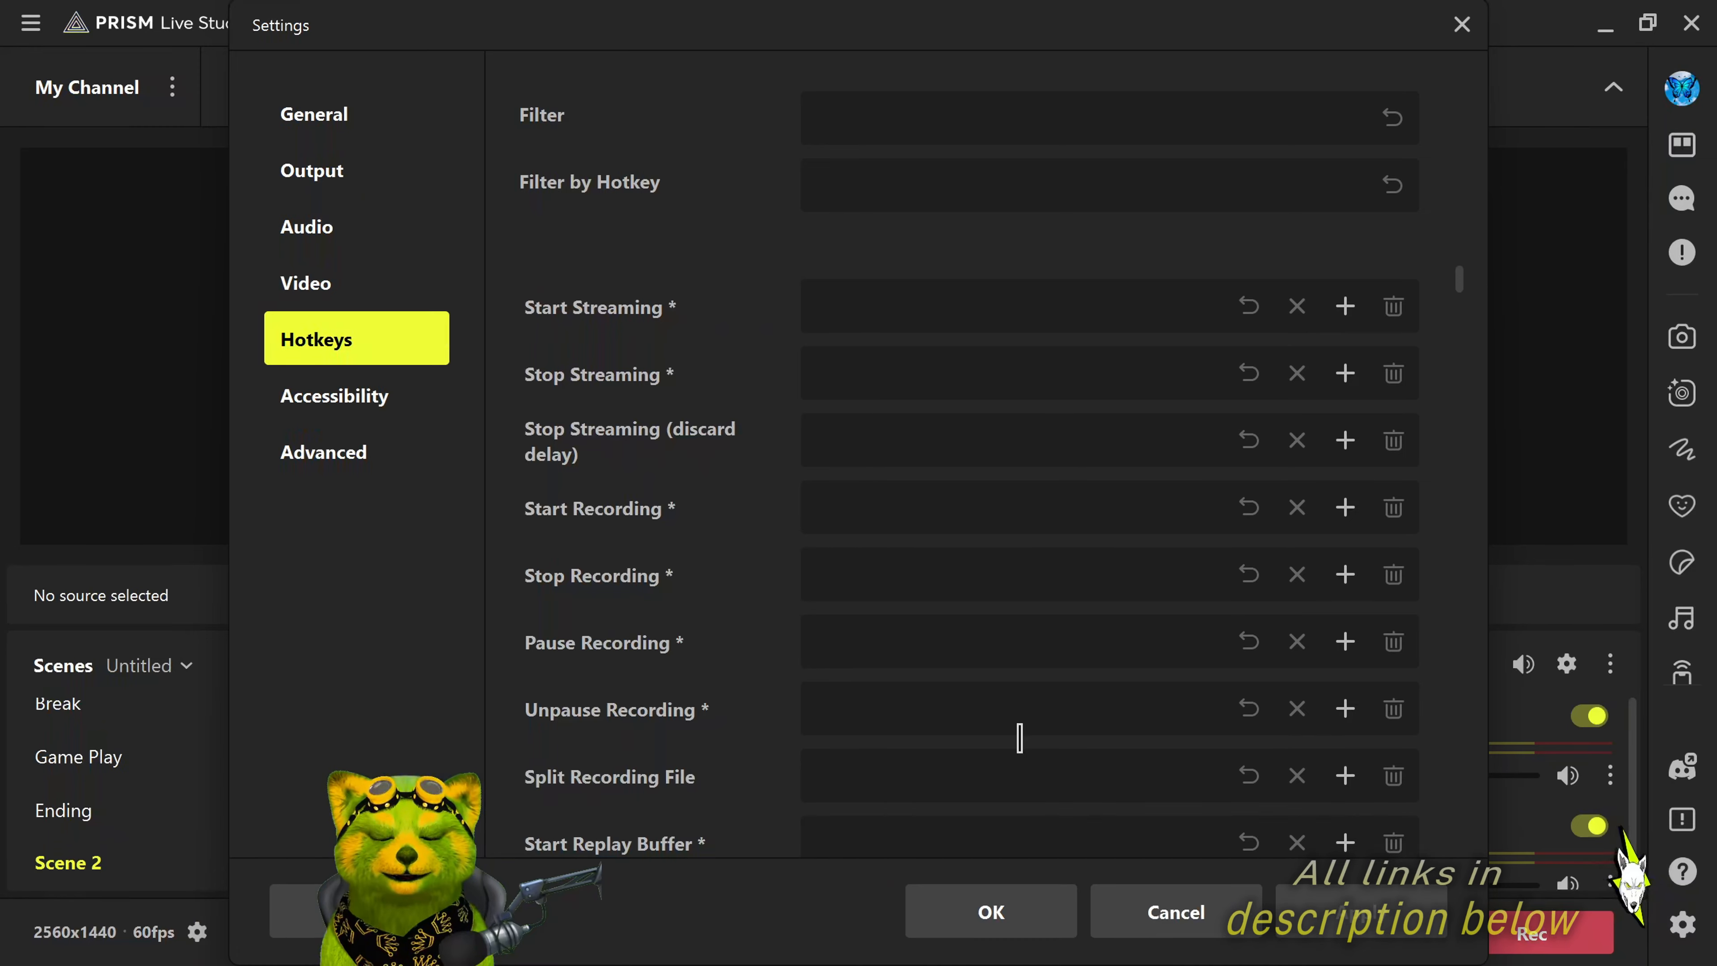
{"action": "scroll", "coordinate": [694, 457], "scroll_direction": "down", "scroll_amount": 2}
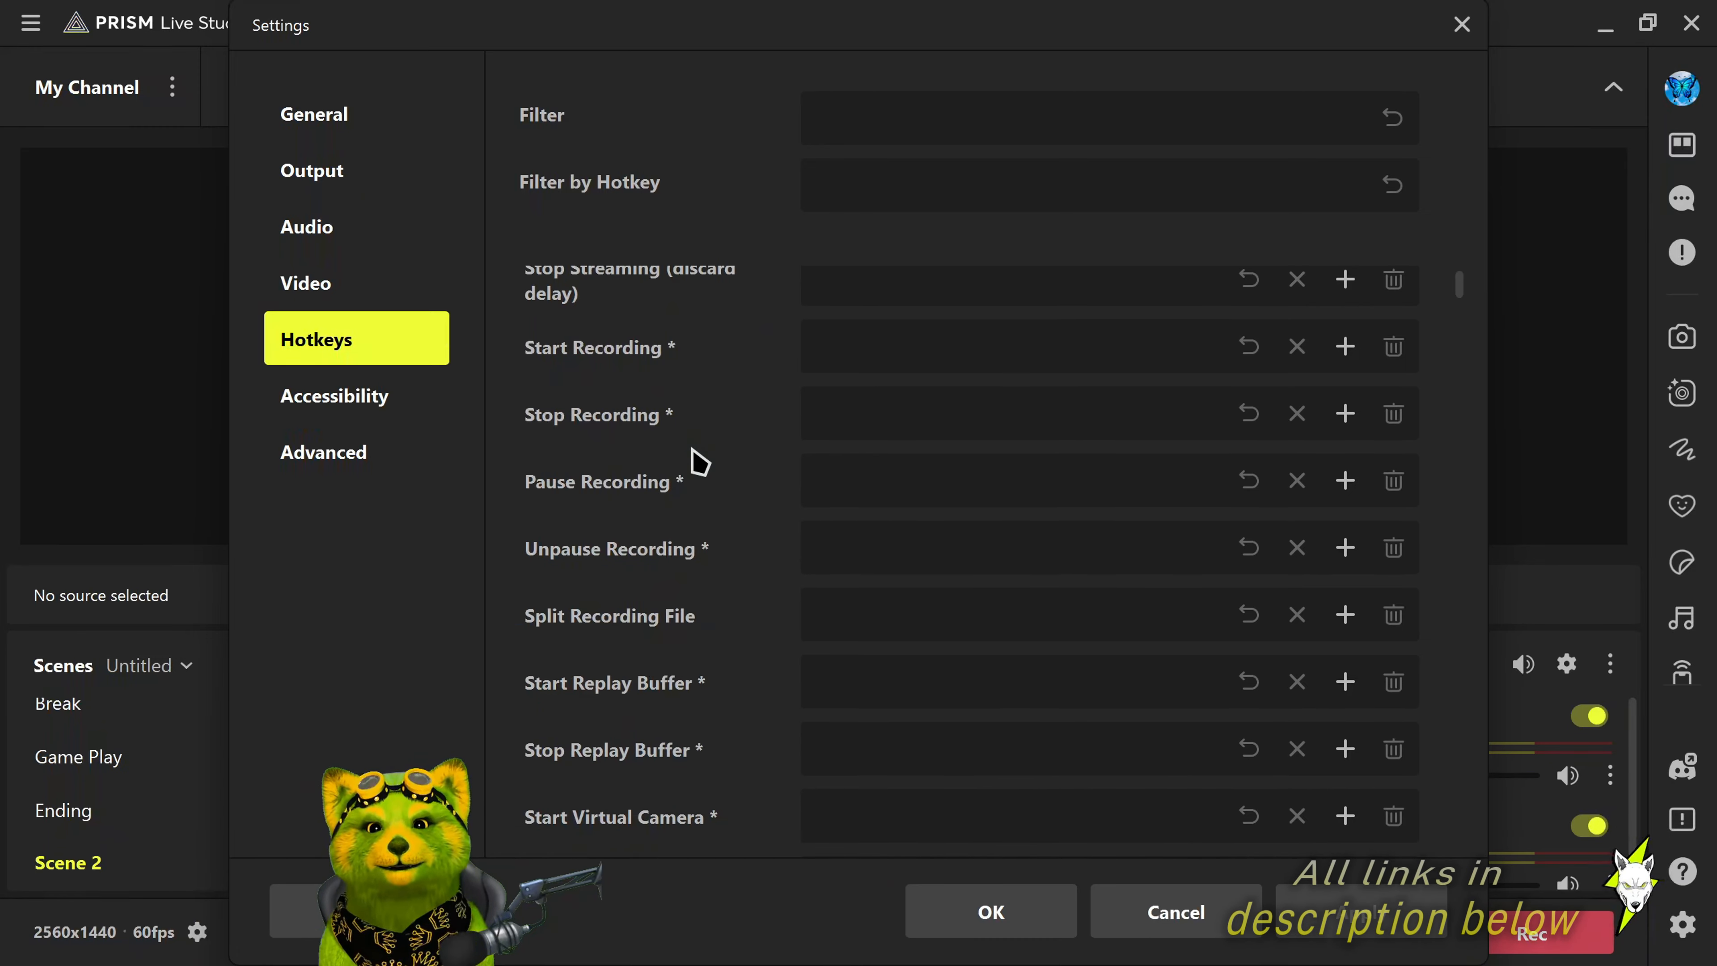
{"action": "scroll", "coordinate": [694, 460], "scroll_direction": "down", "scroll_amount": 20}
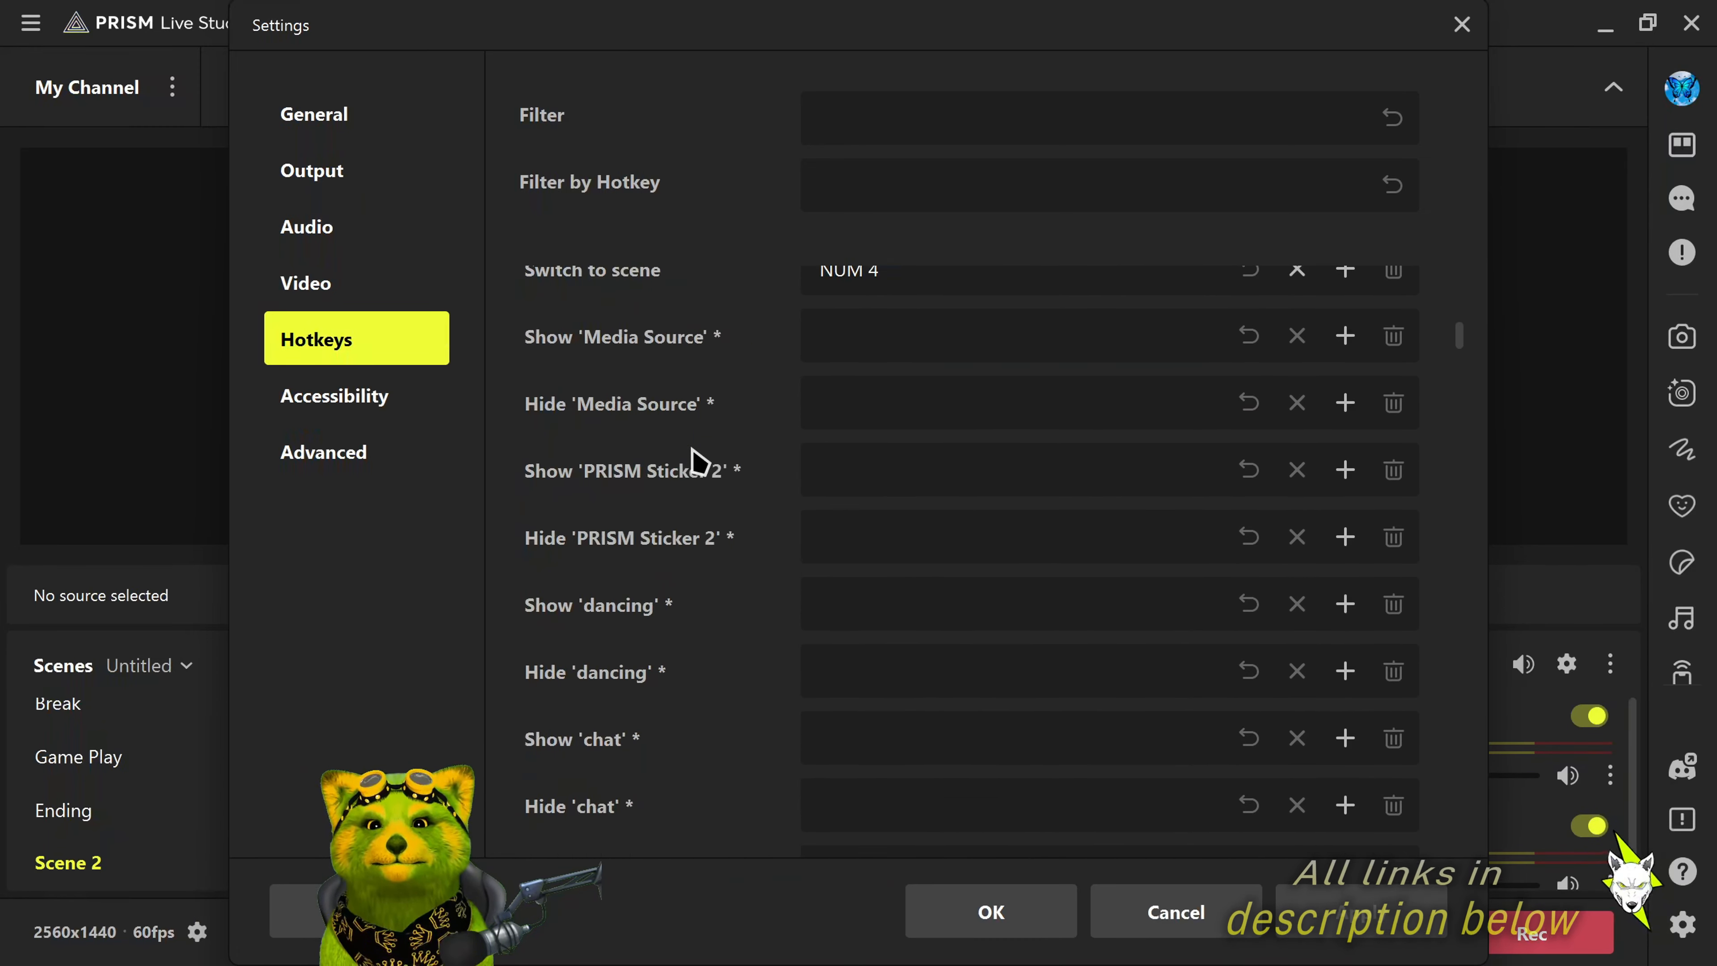
{"action": "scroll", "coordinate": [696, 461], "scroll_direction": "up", "scroll_amount": 20}
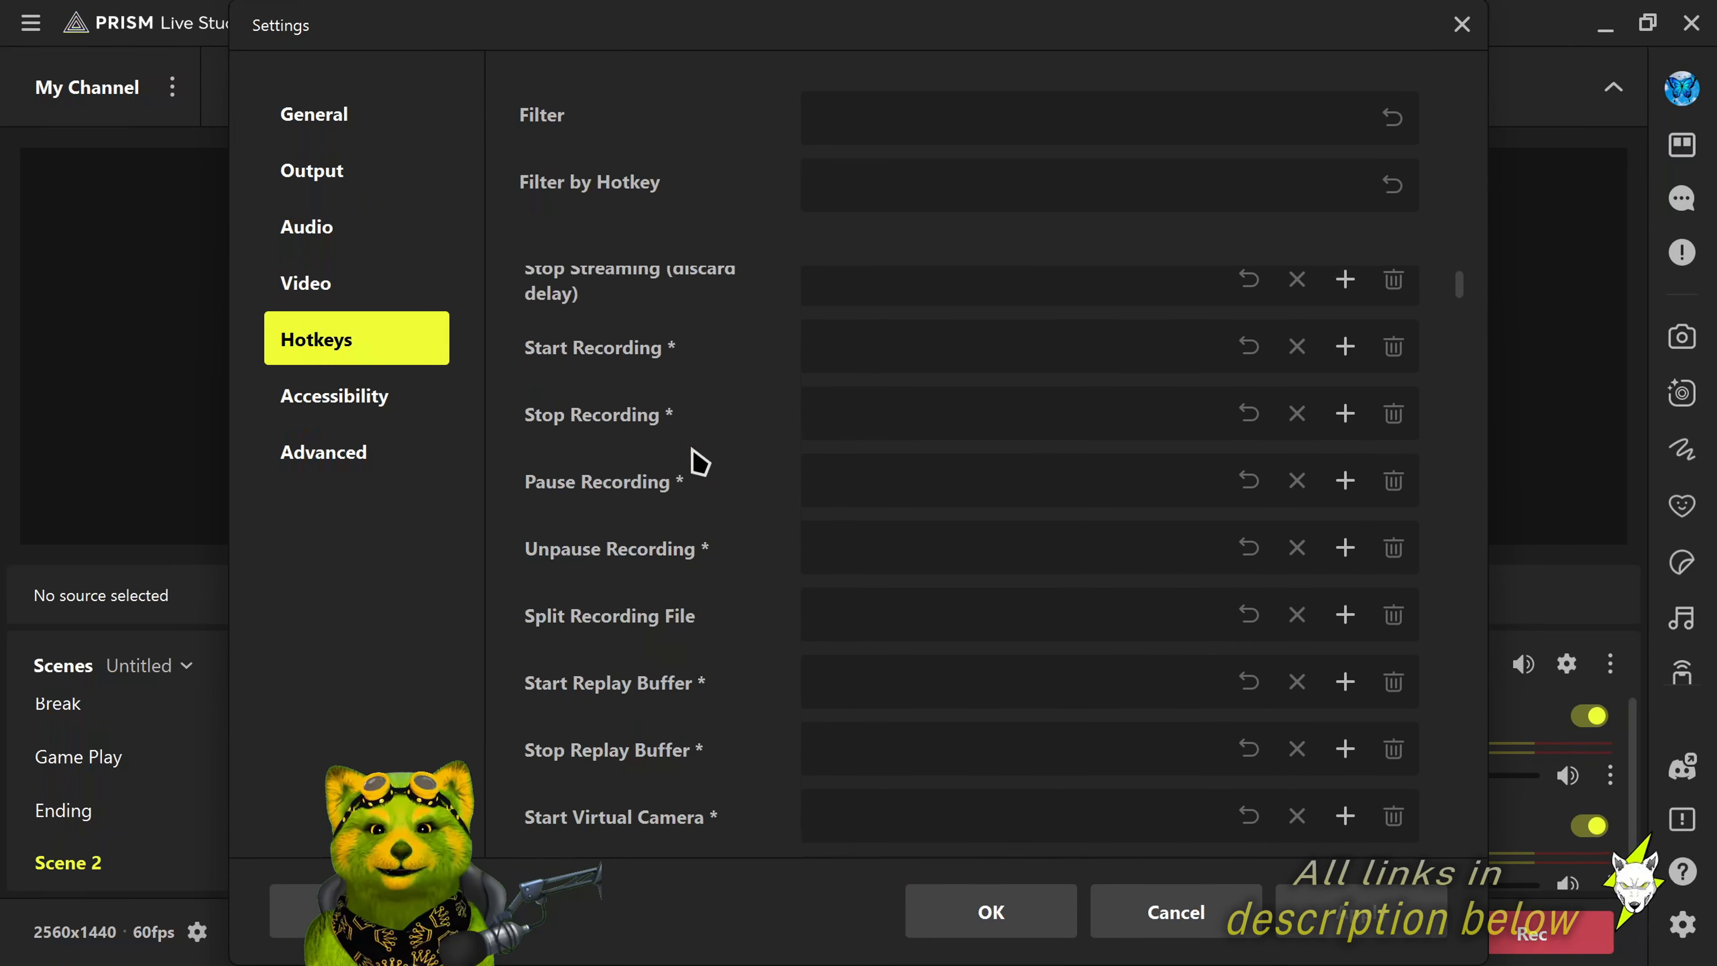
{"action": "scroll", "coordinate": [697, 462], "scroll_direction": "up", "scroll_amount": 2}
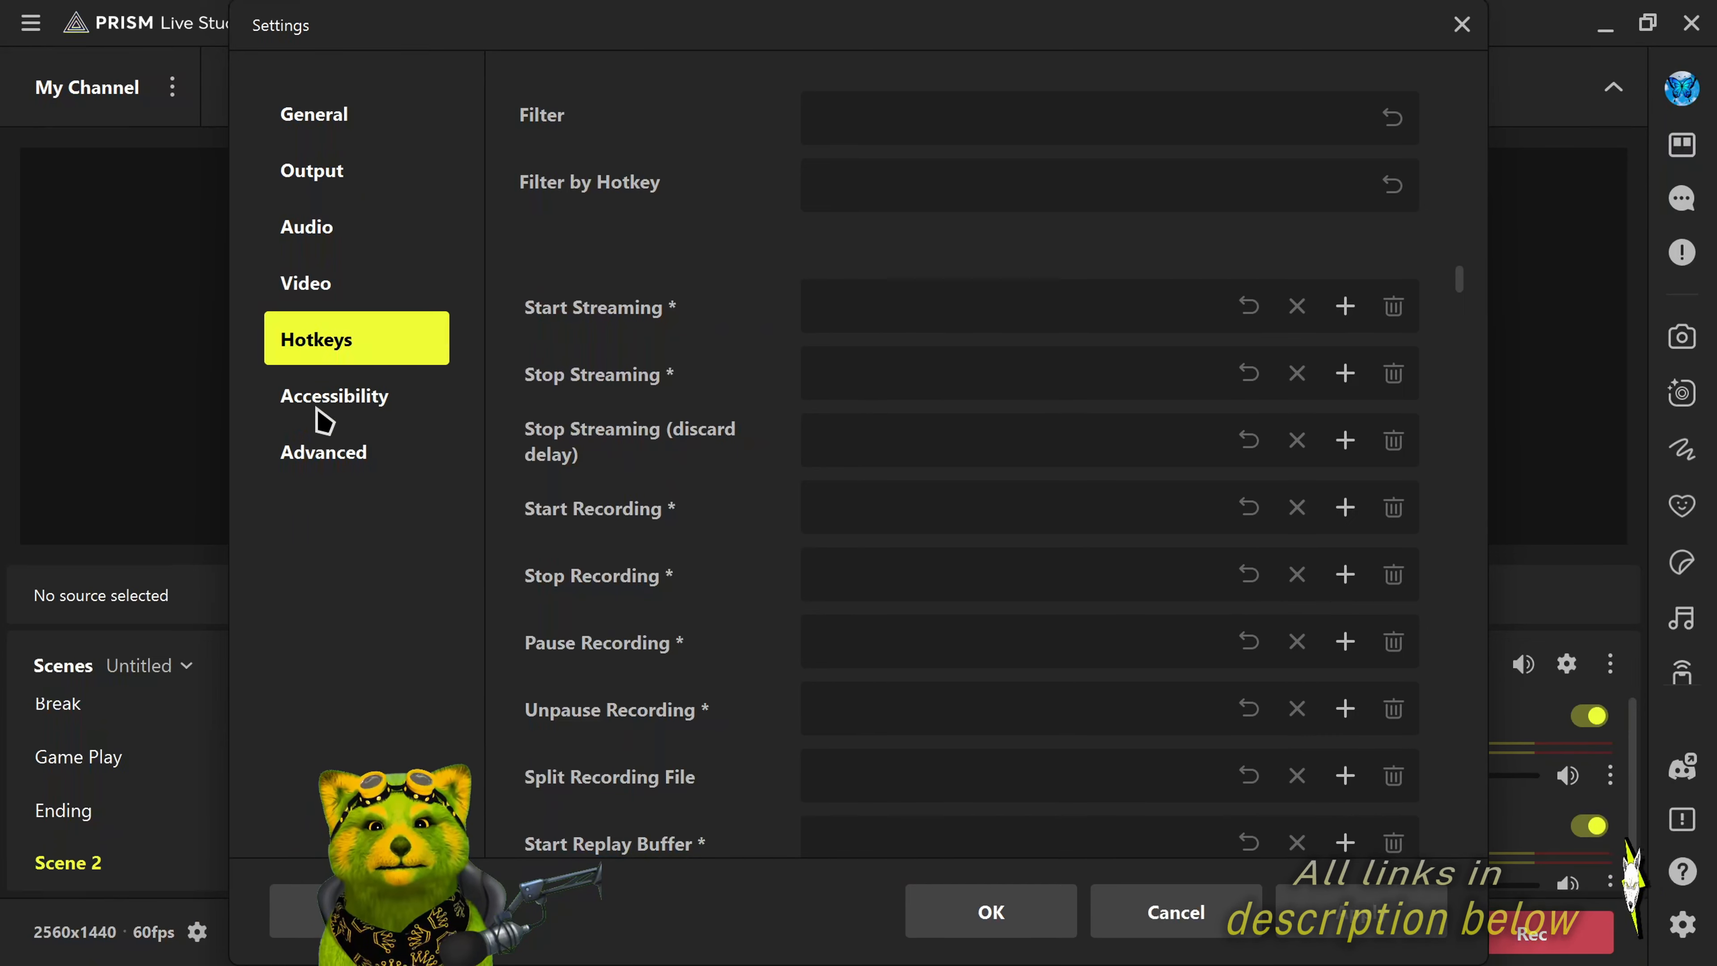
Show the Accessibility color settings, followed by the available process priority options in the Advanced settings
{"action": "left_click", "coordinate": [331, 399]}
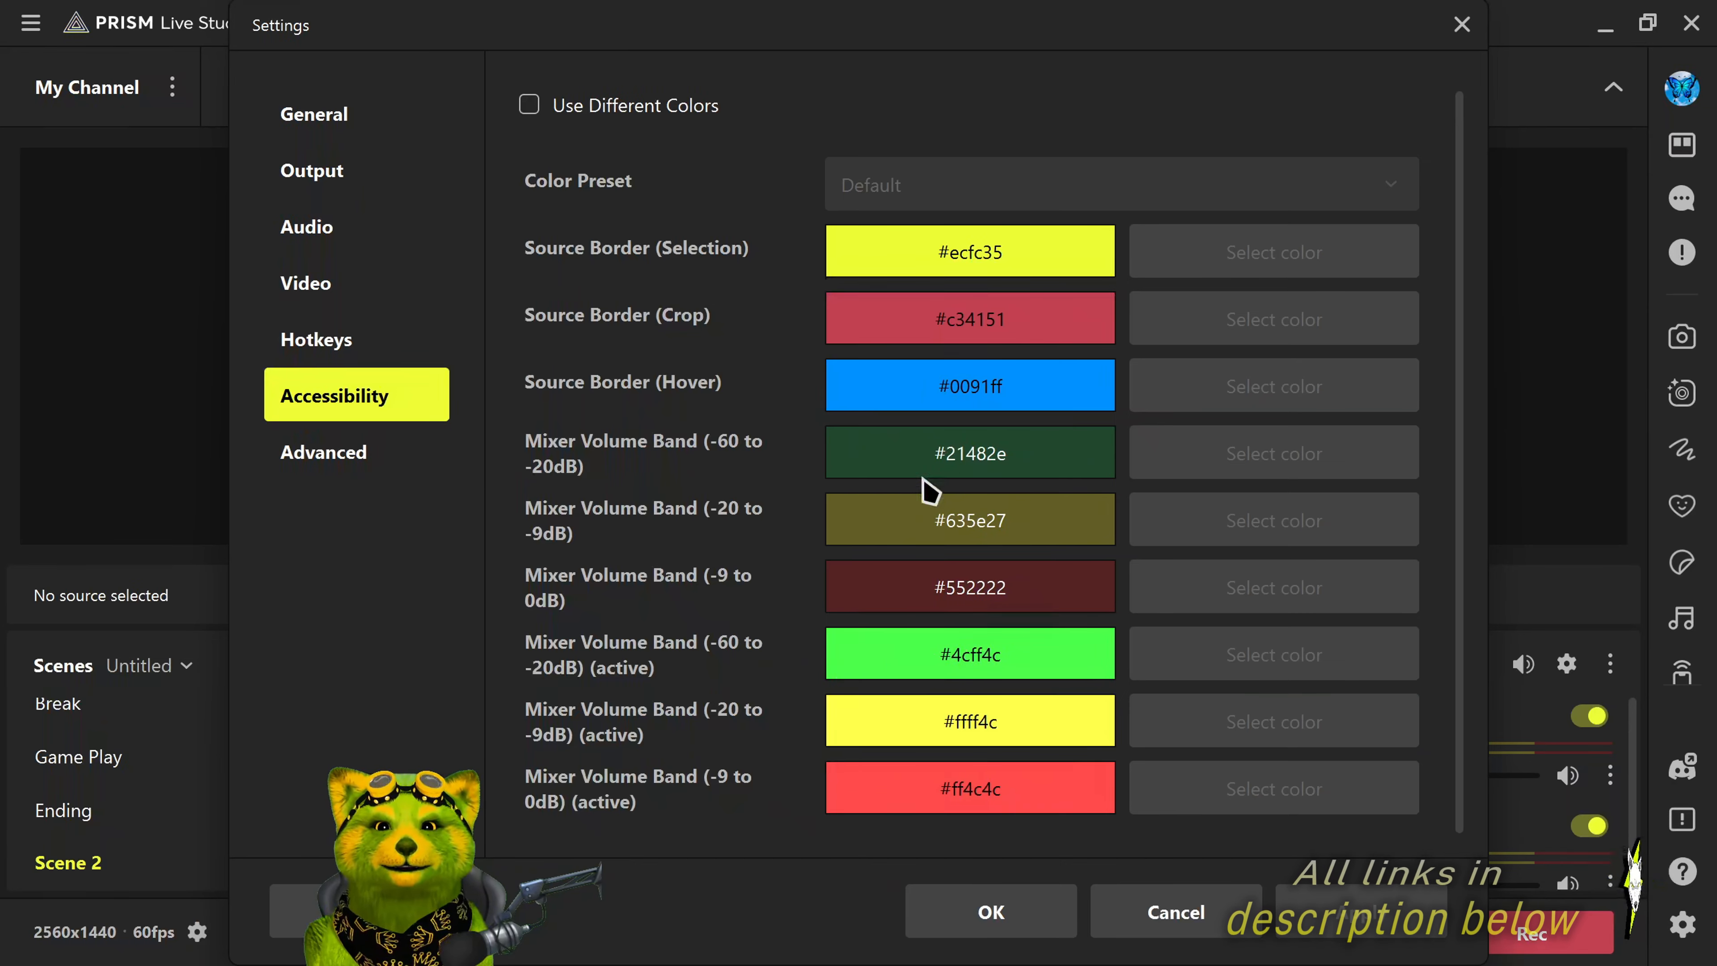
{"action": "left_click", "coordinate": [313, 457]}
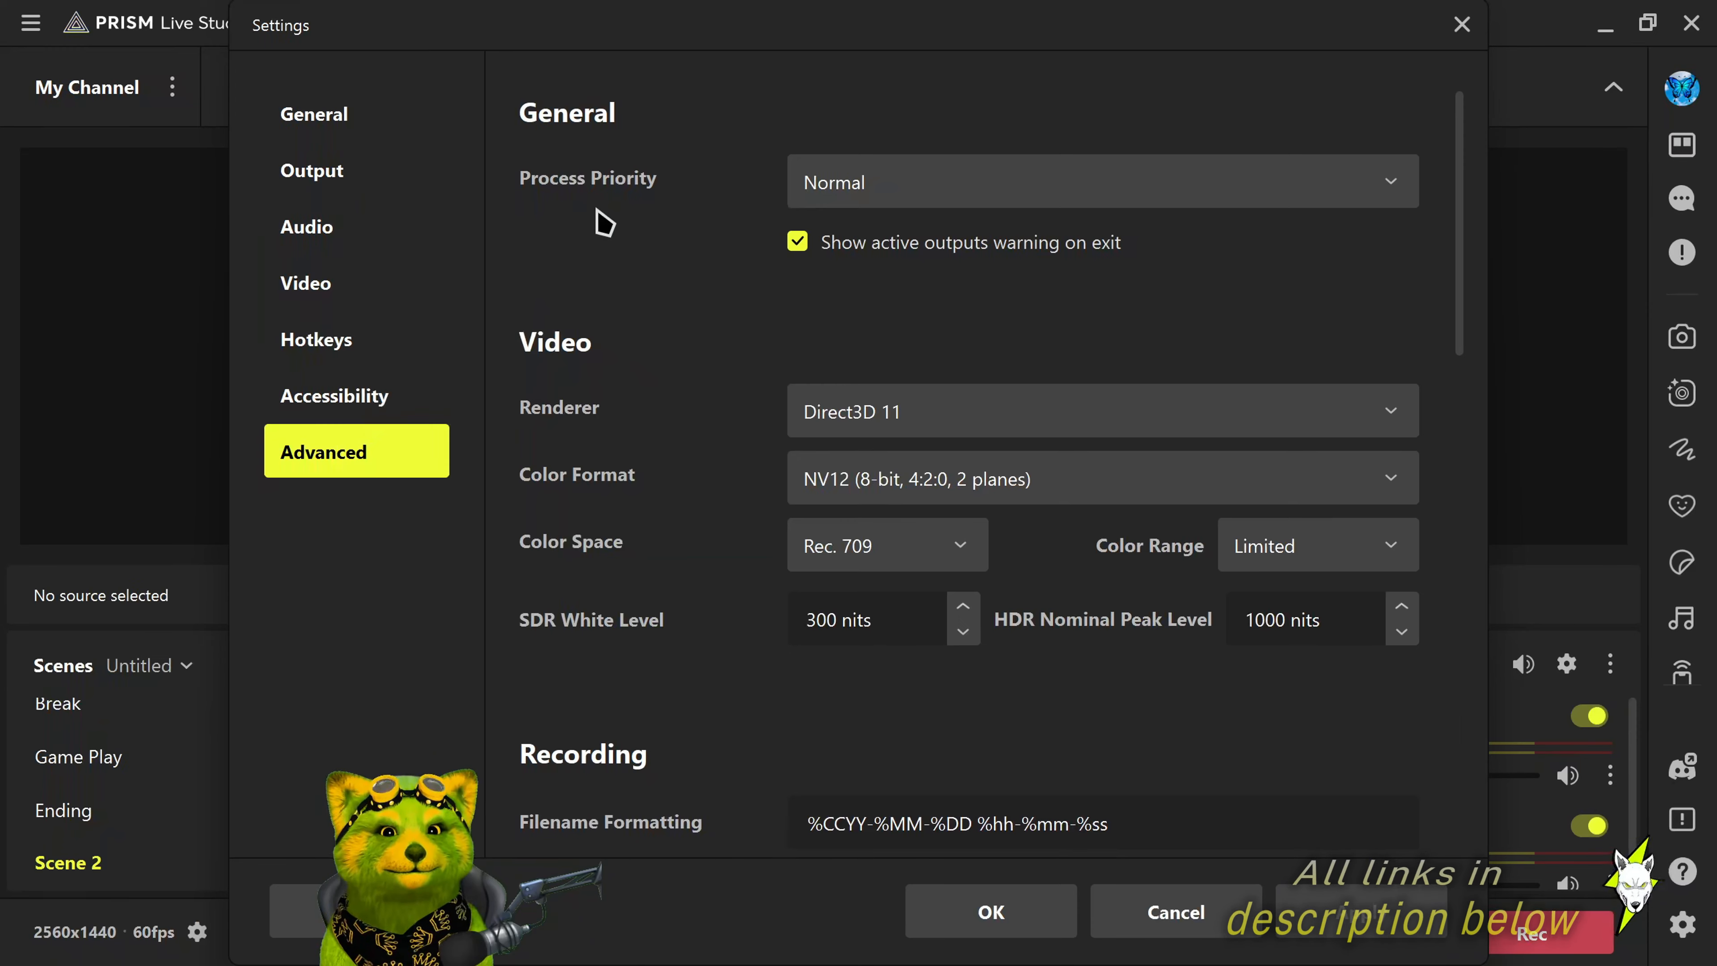
{"action": "left_click", "coordinate": [897, 180]}
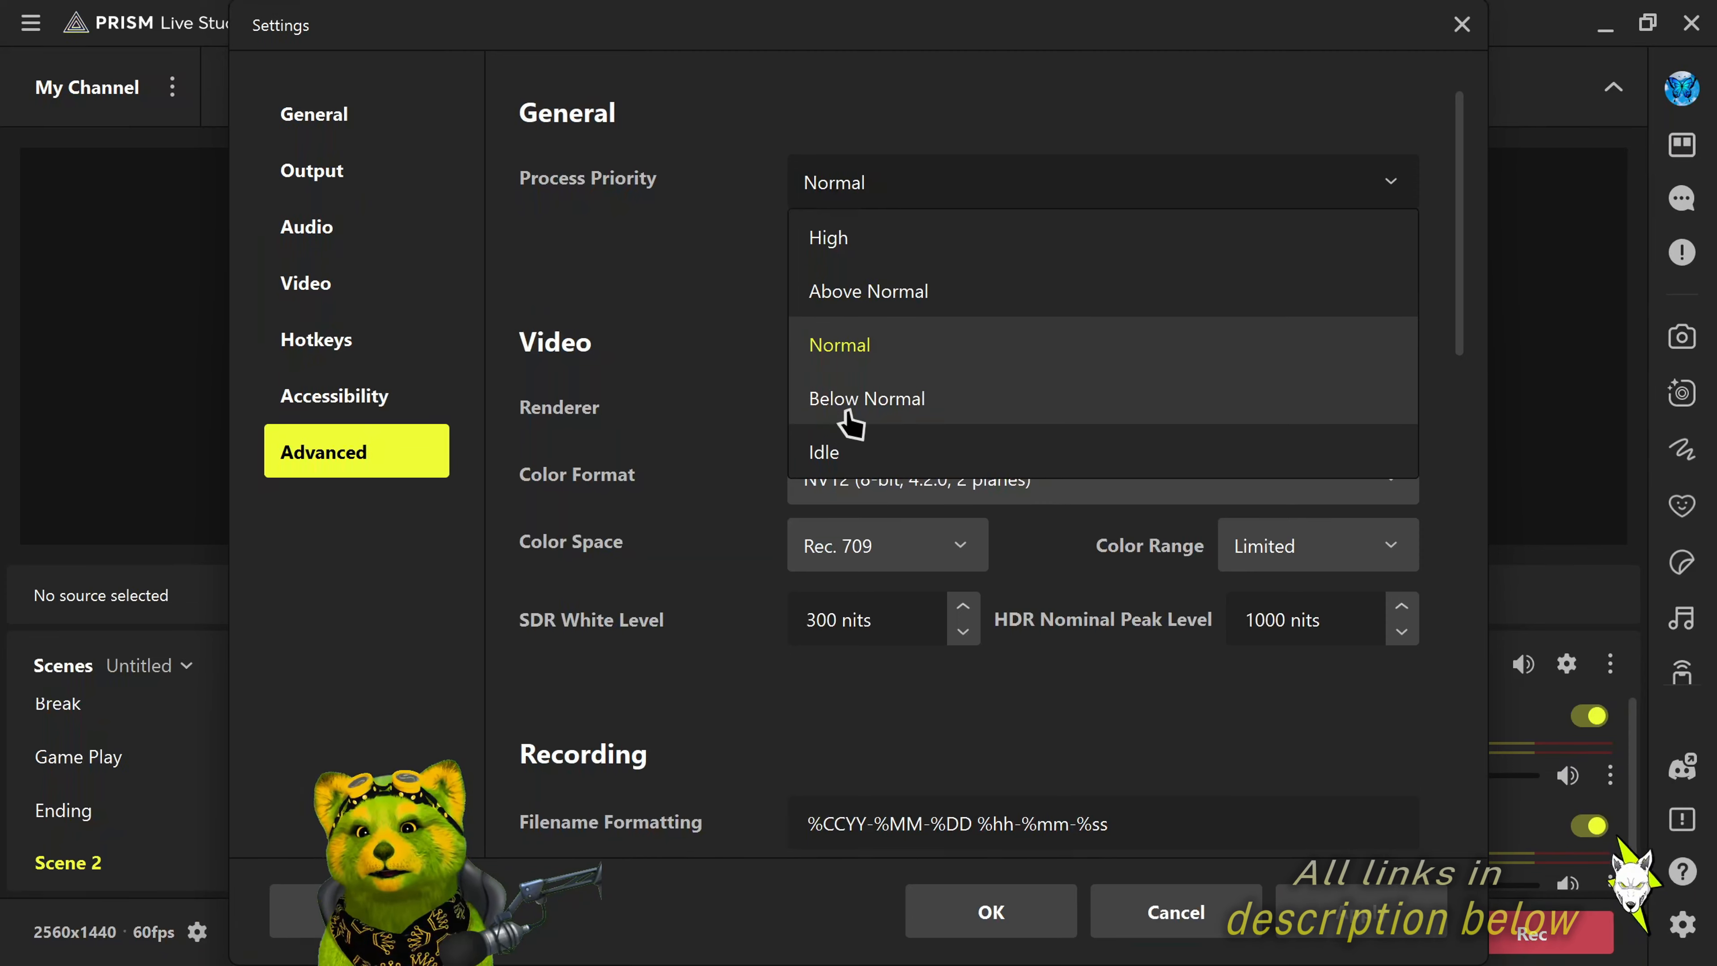
{"action": "left_click", "coordinate": [706, 165]}
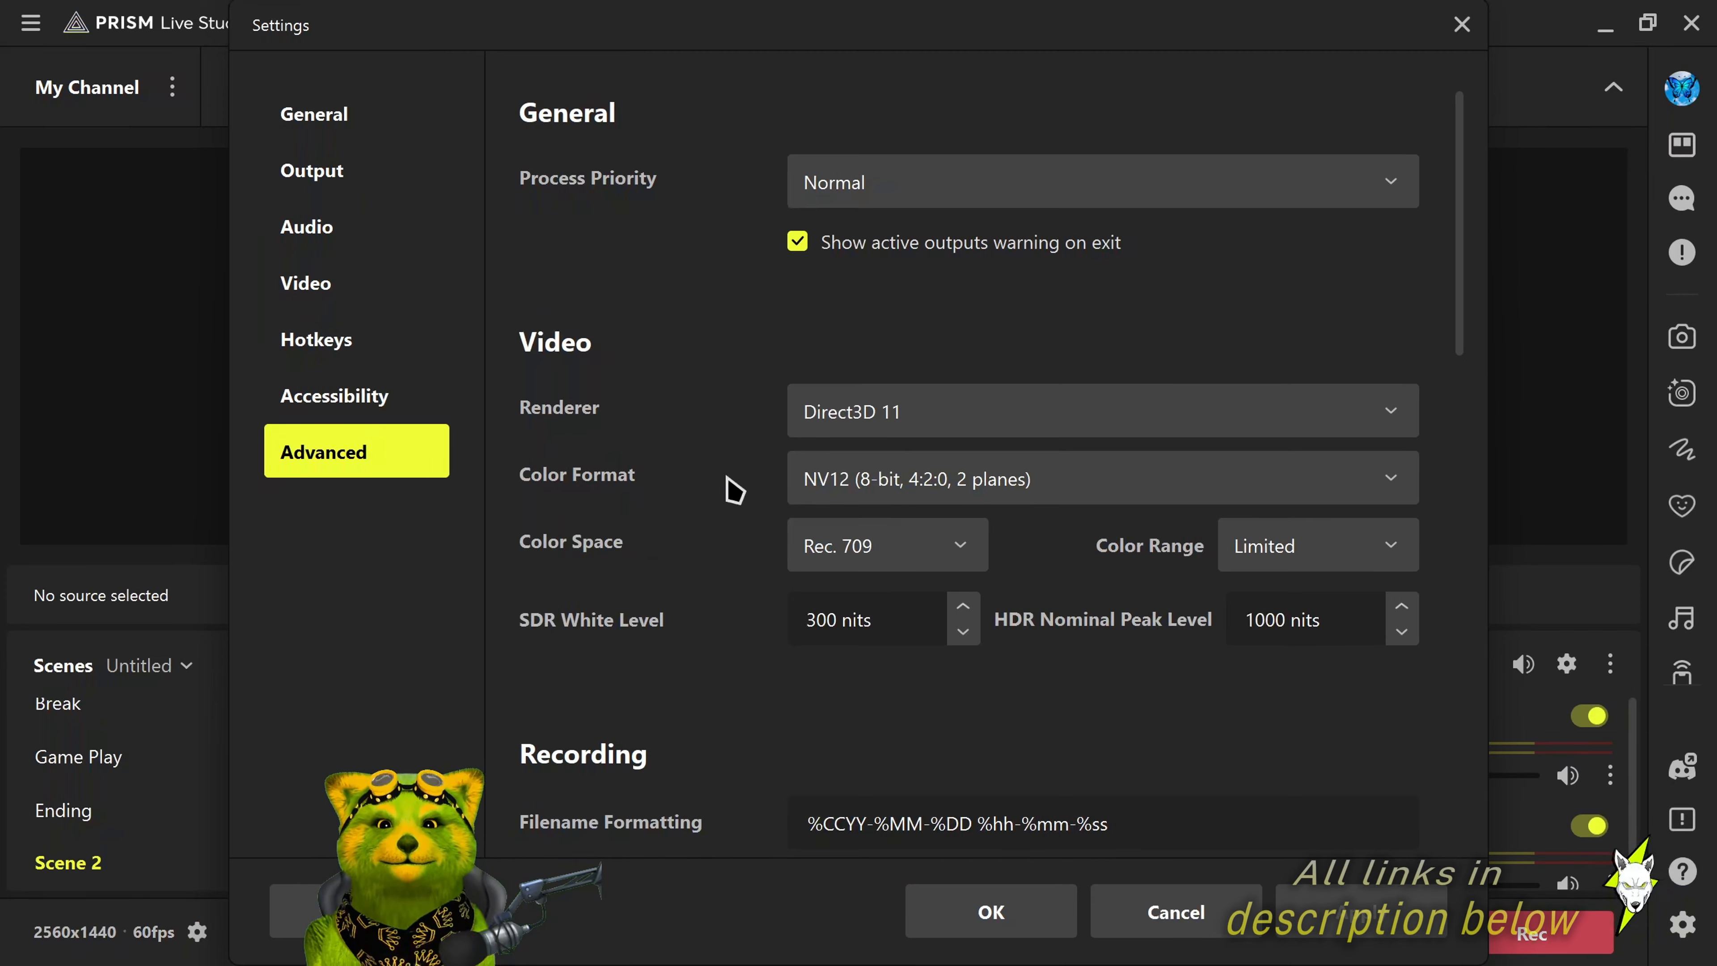
Review the Advanced video, recording, stream delay, automatic reconnect, network, source and hotkey focus options, and close the settings
{"action": "scroll", "coordinate": [728, 487], "scroll_direction": "down", "scroll_amount": 4}
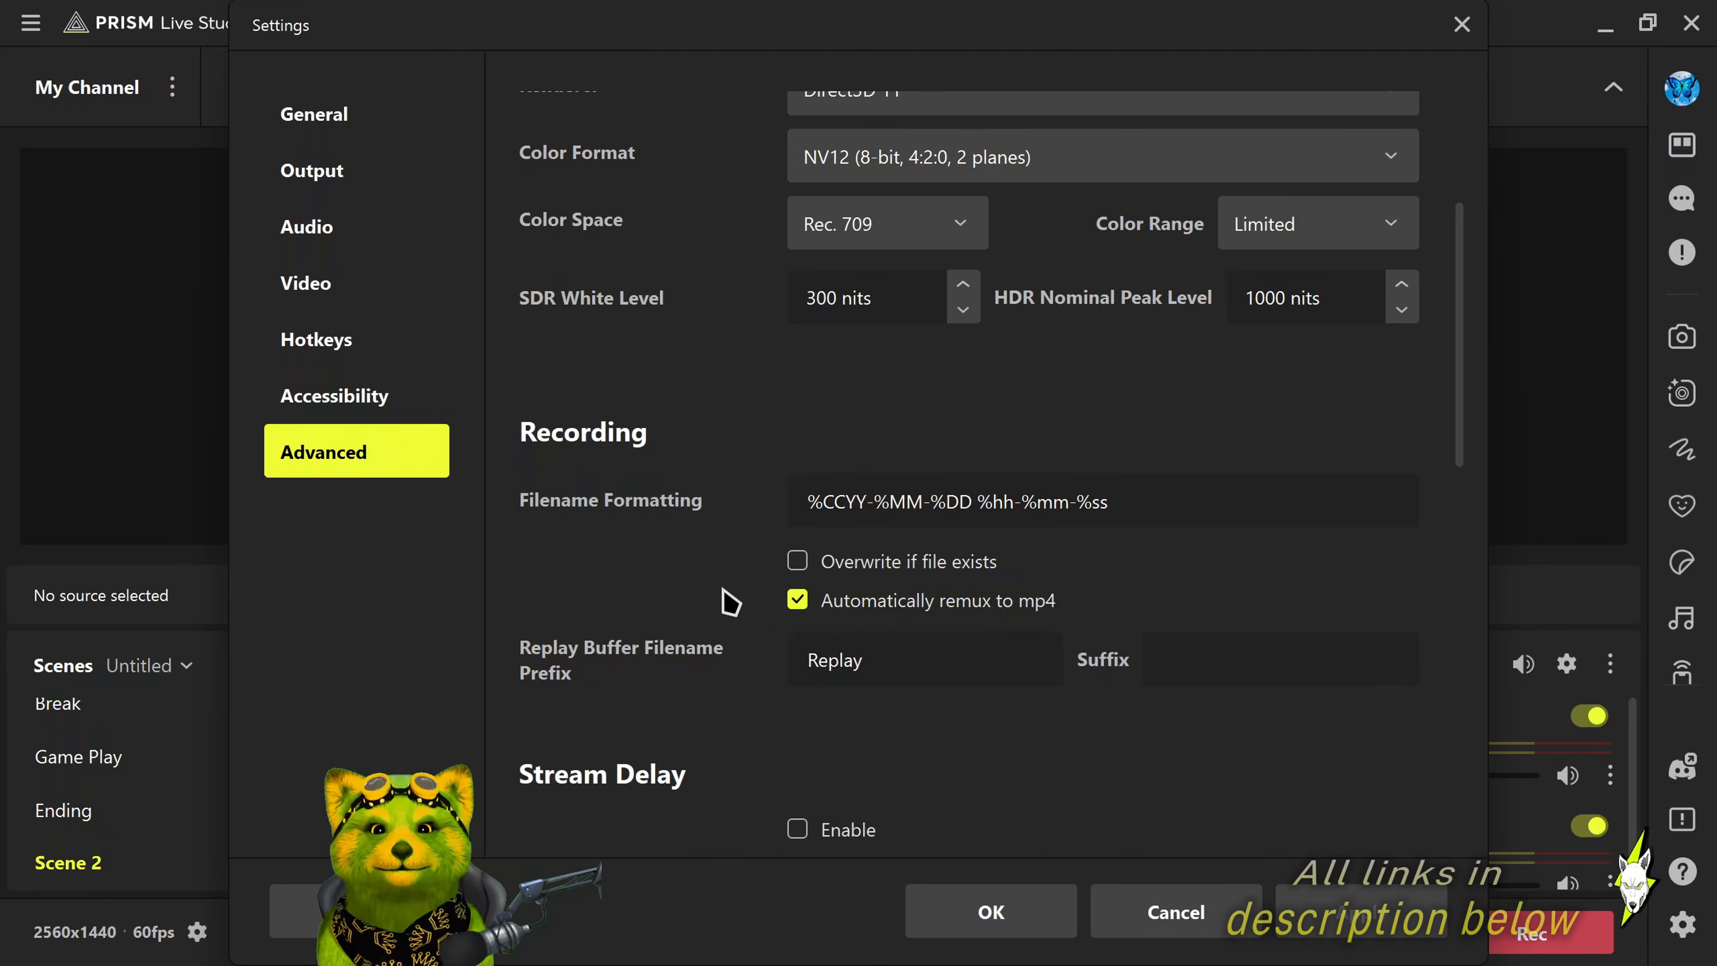
{"action": "scroll", "coordinate": [729, 600], "scroll_direction": "down", "scroll_amount": 5}
{"action": "scroll", "coordinate": [729, 601], "scroll_direction": "down", "scroll_amount": 3}
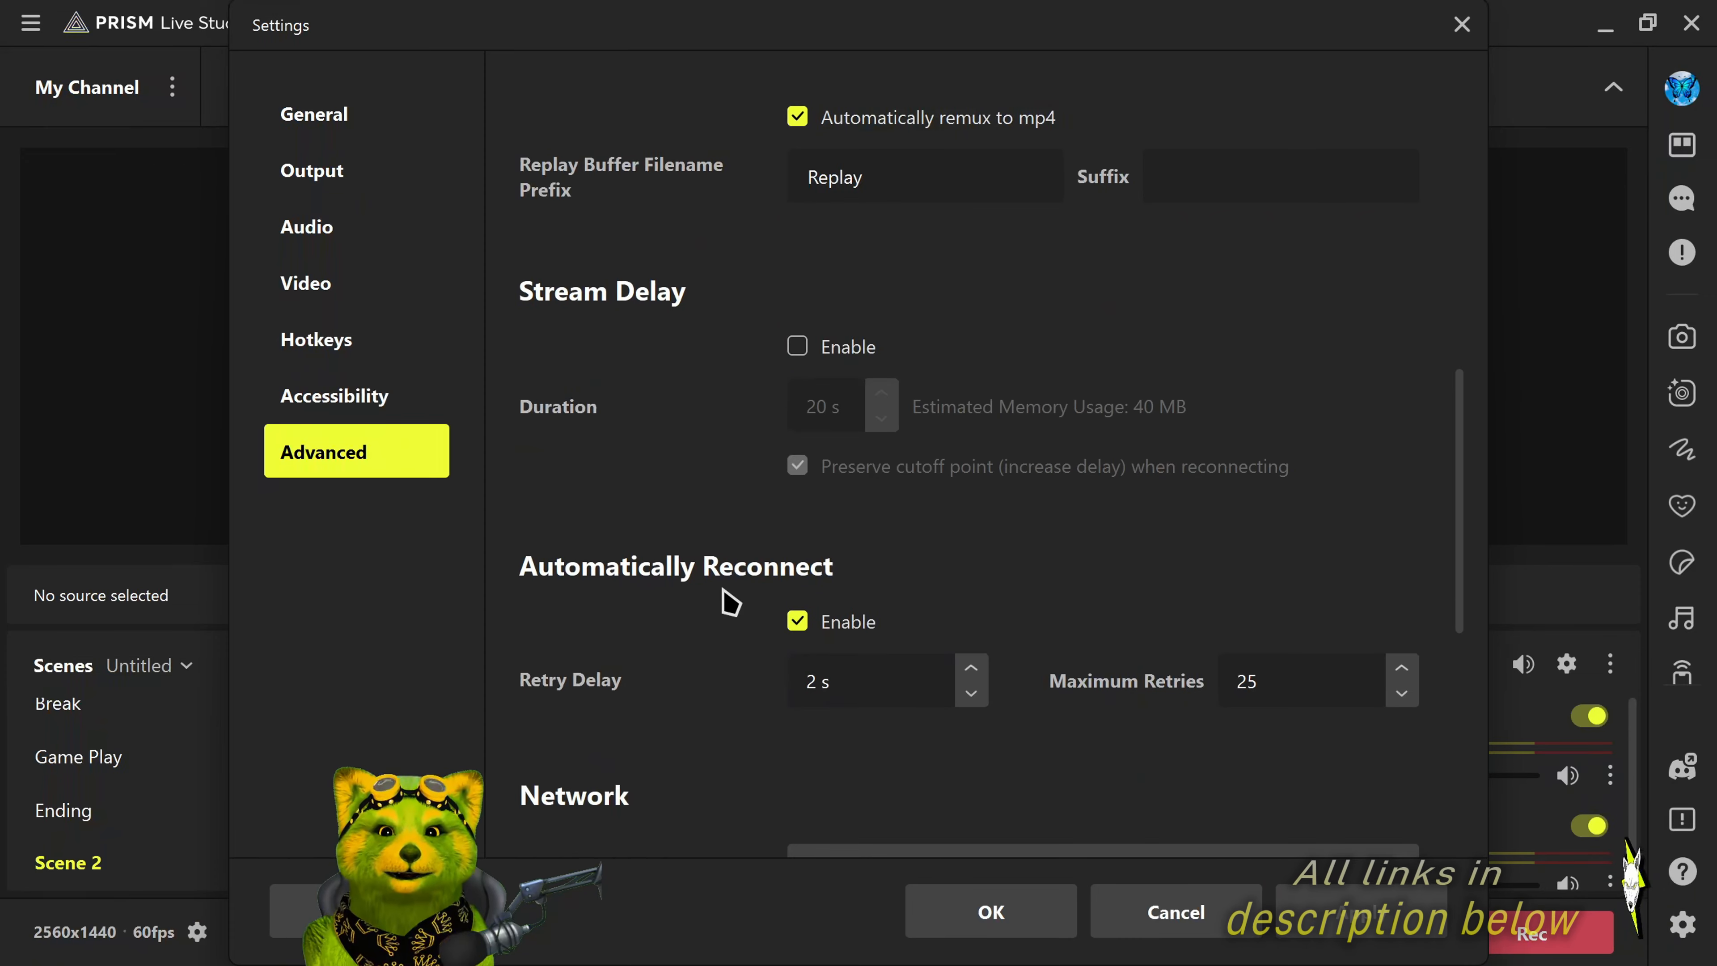
{"action": "scroll", "coordinate": [729, 601], "scroll_direction": "down", "scroll_amount": 8}
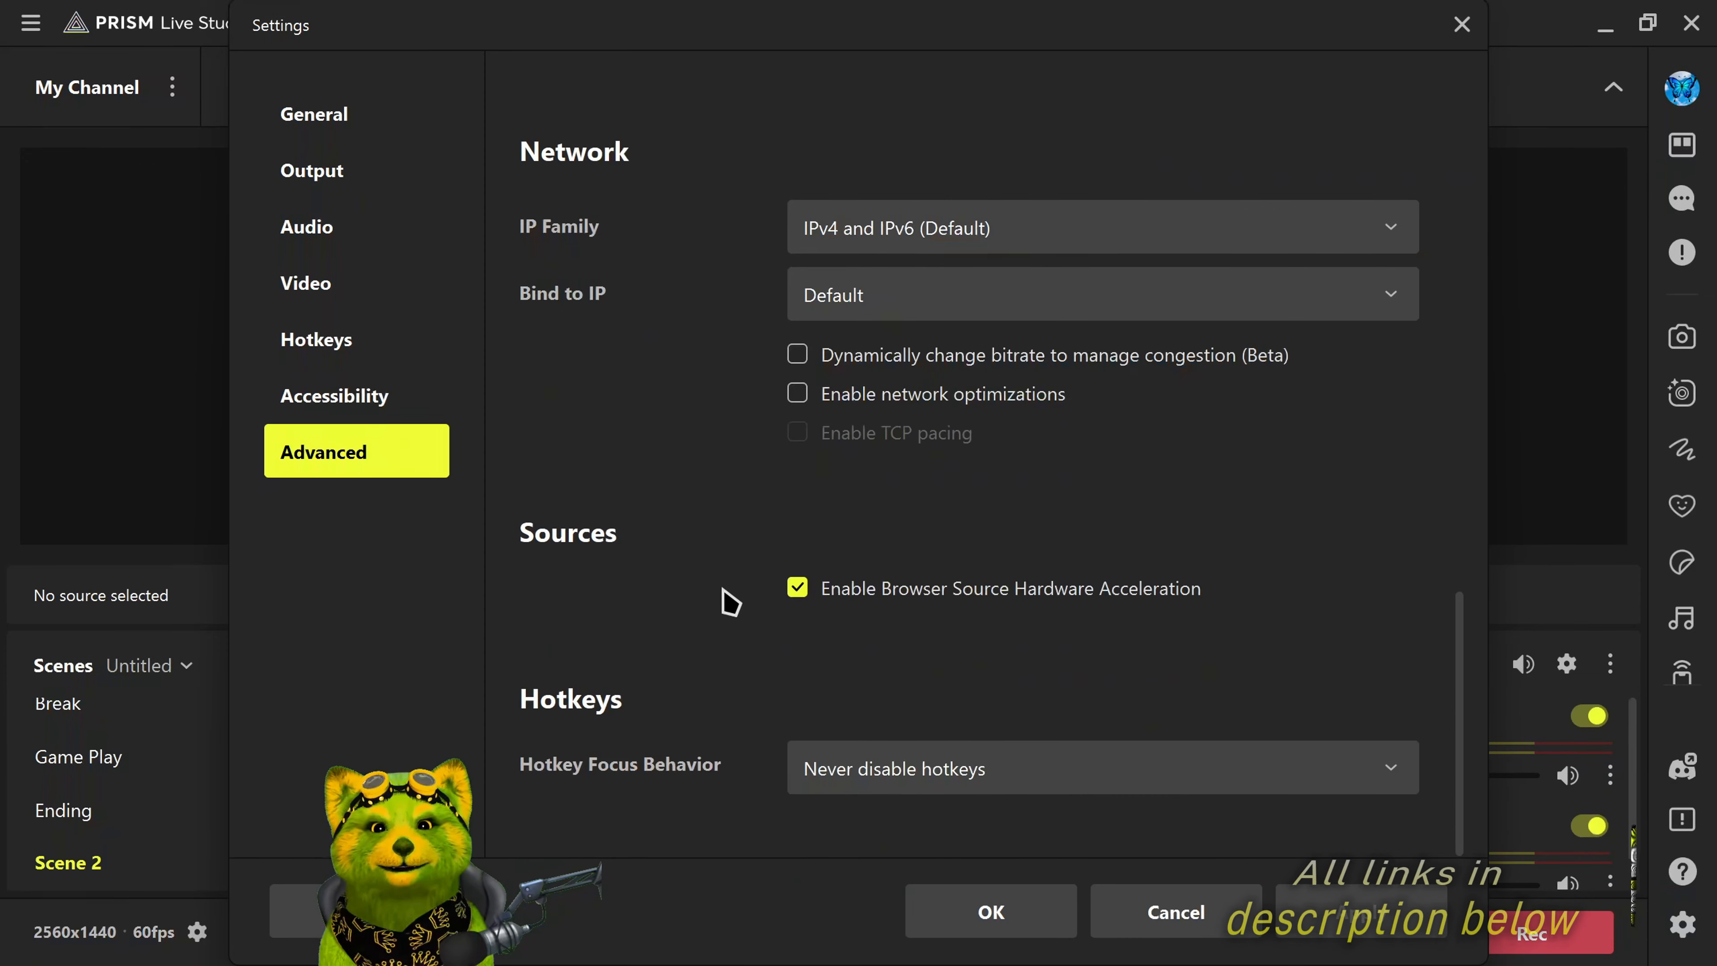
{"action": "scroll", "coordinate": [729, 601], "scroll_direction": "down", "scroll_amount": 1}
{"action": "scroll", "coordinate": [729, 600], "scroll_direction": "up", "scroll_amount": 15}
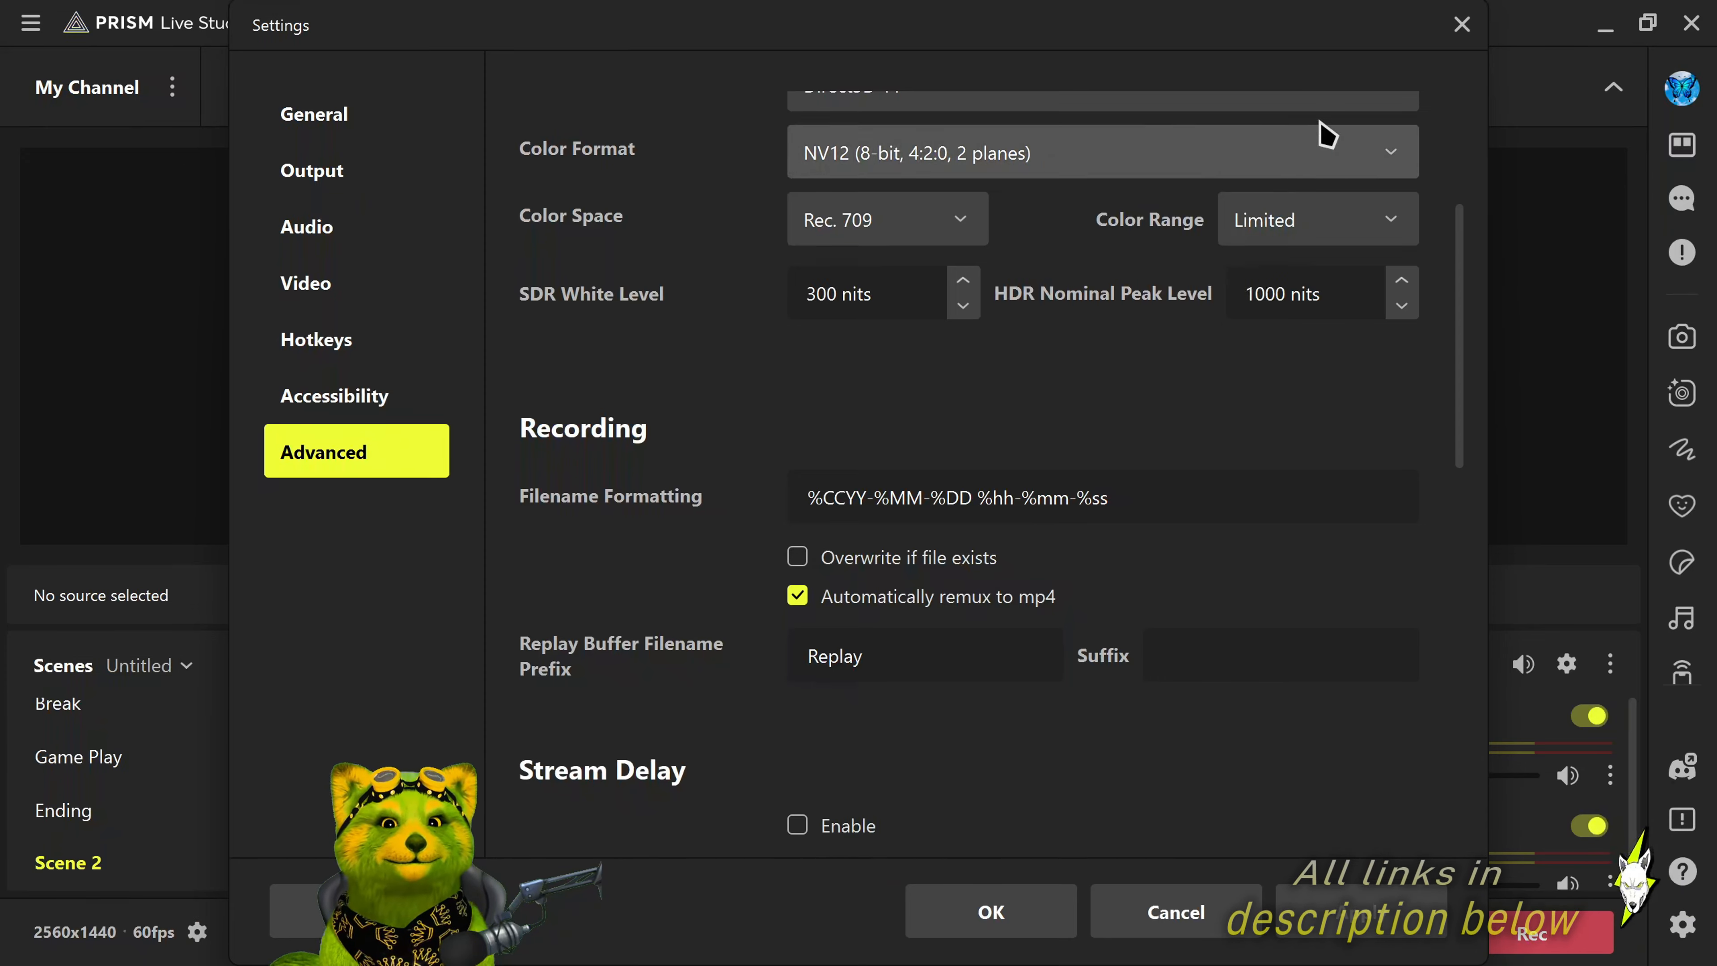
{"action": "left_click", "coordinate": [1460, 27]}
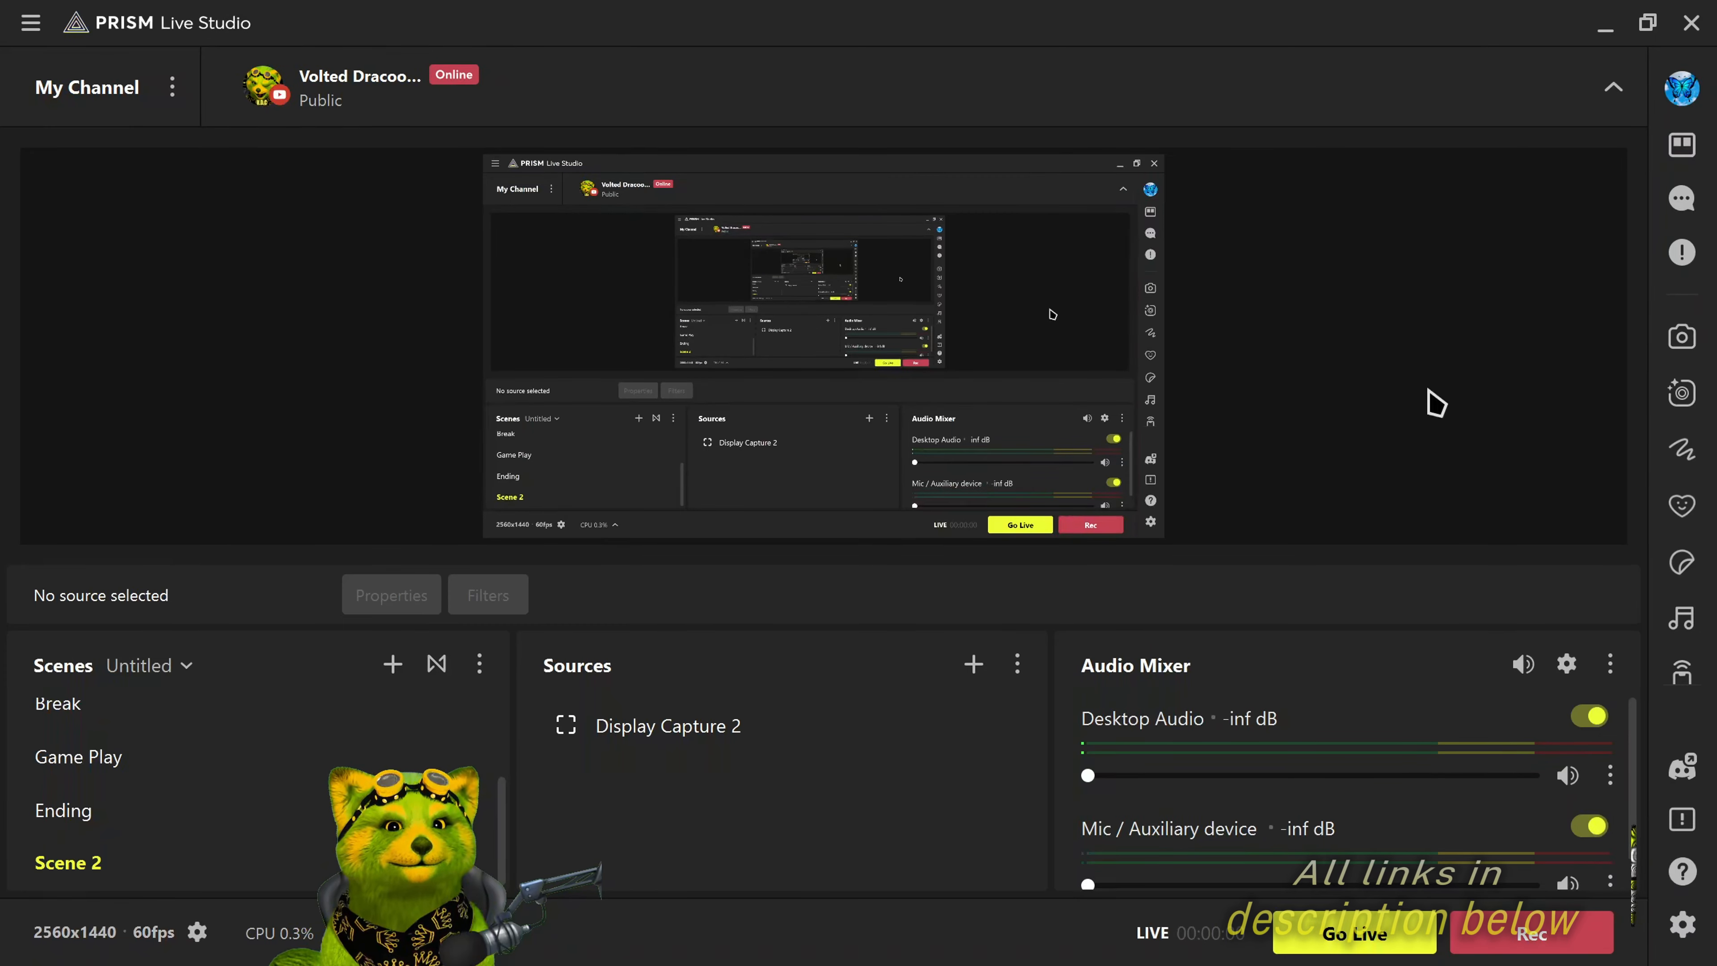